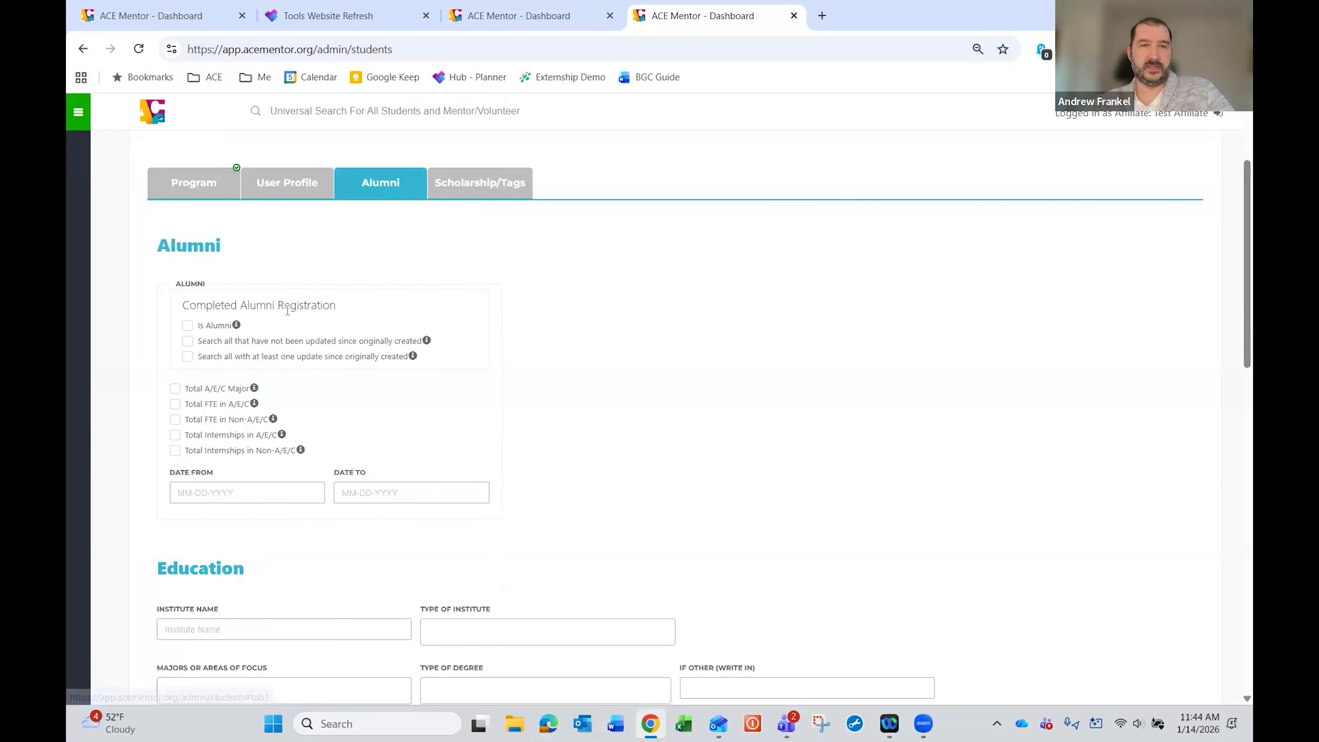
Step: Remove the Program Year 2025-2026 filter from the student search and turn on Show Only One Record per Individual
scroll(494, 356, down, 9)
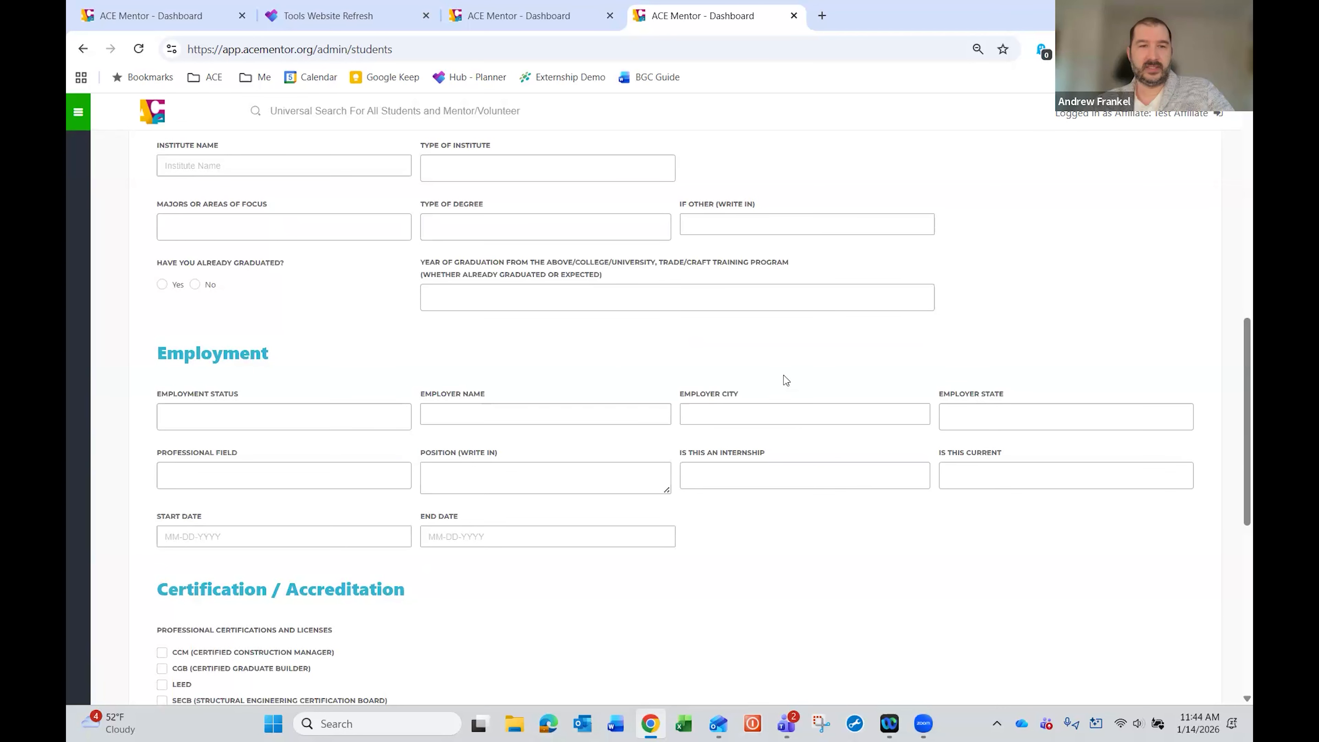
scroll(784, 379, down, 4)
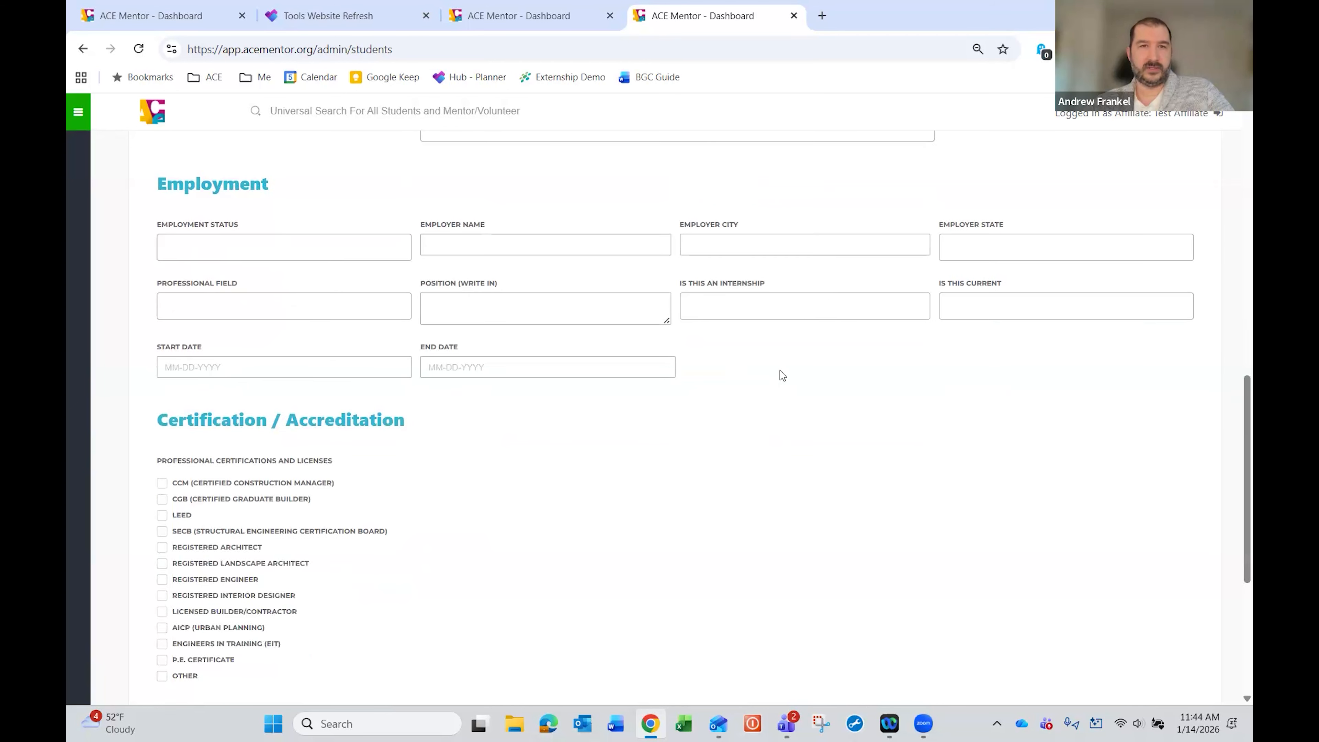
scroll(758, 353, up, 15)
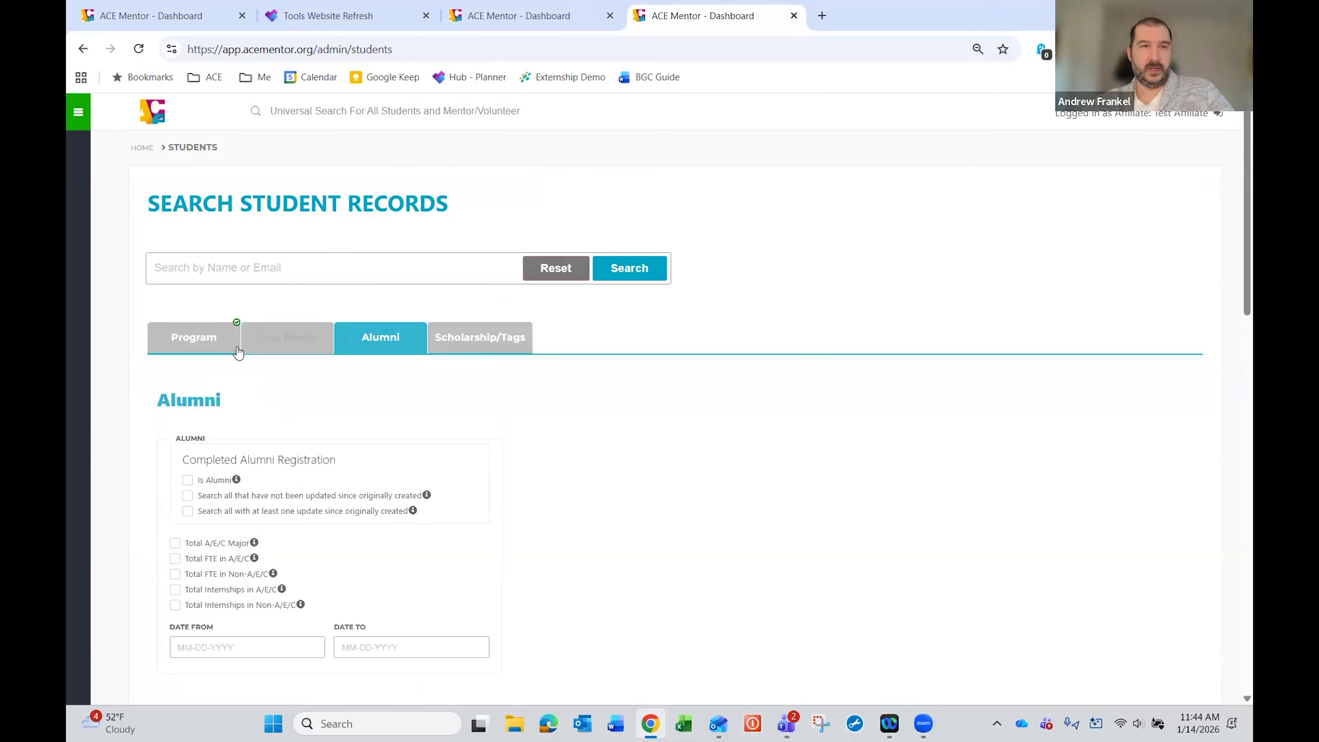
click(202, 336)
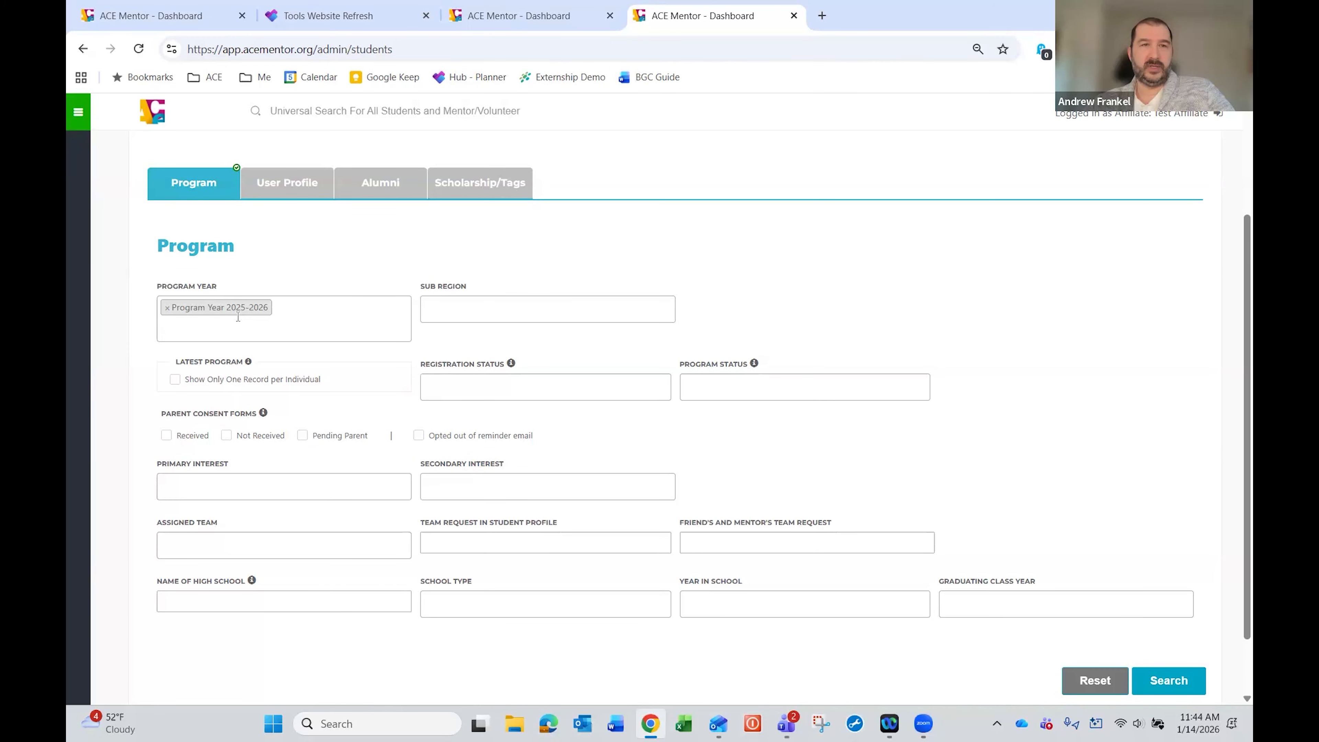
click(168, 309)
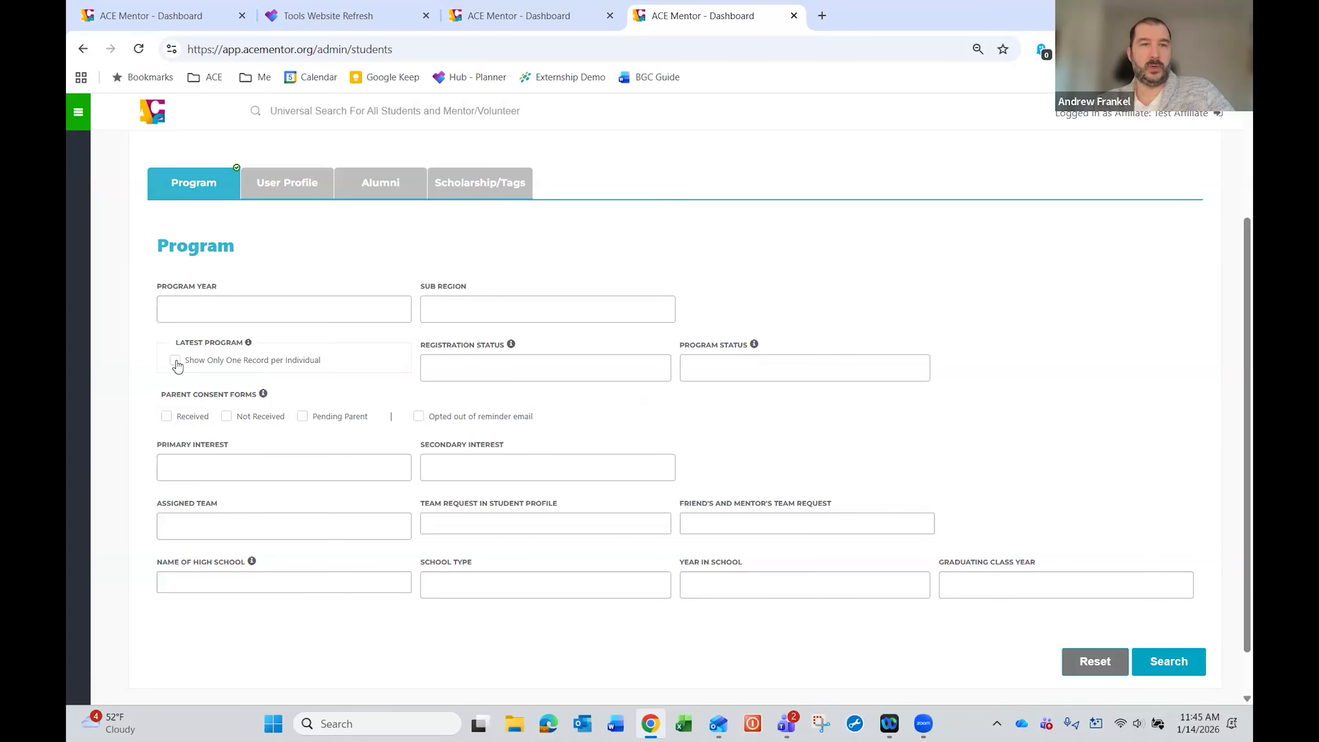
click(176, 361)
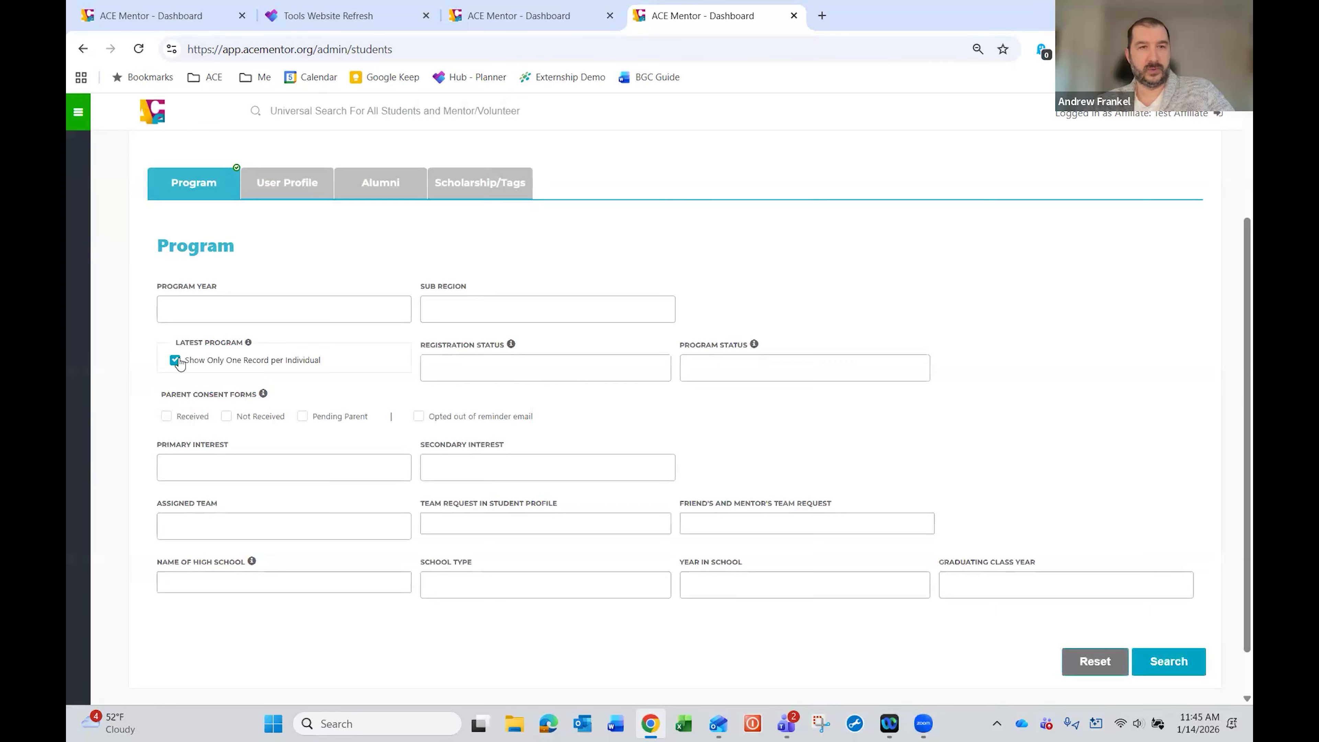
scroll(738, 264, up, 1)
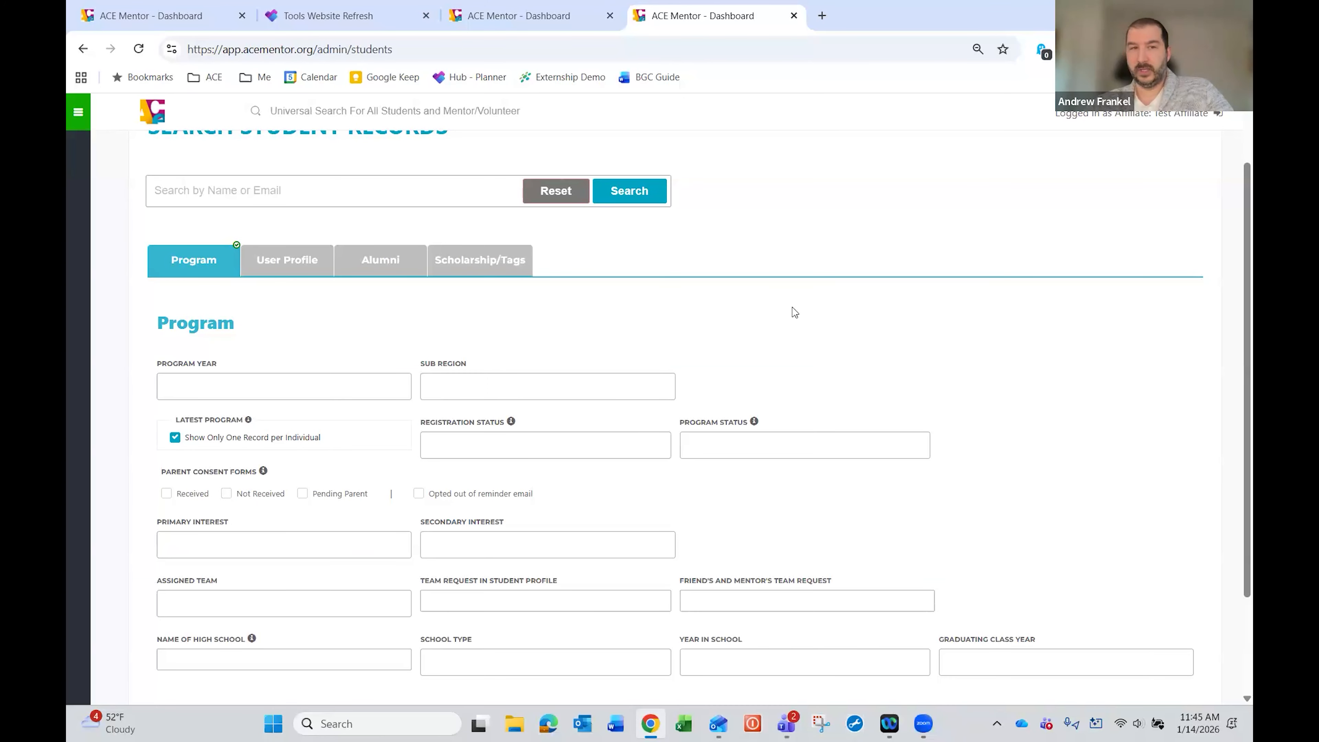
scroll(228, 376, down, 1)
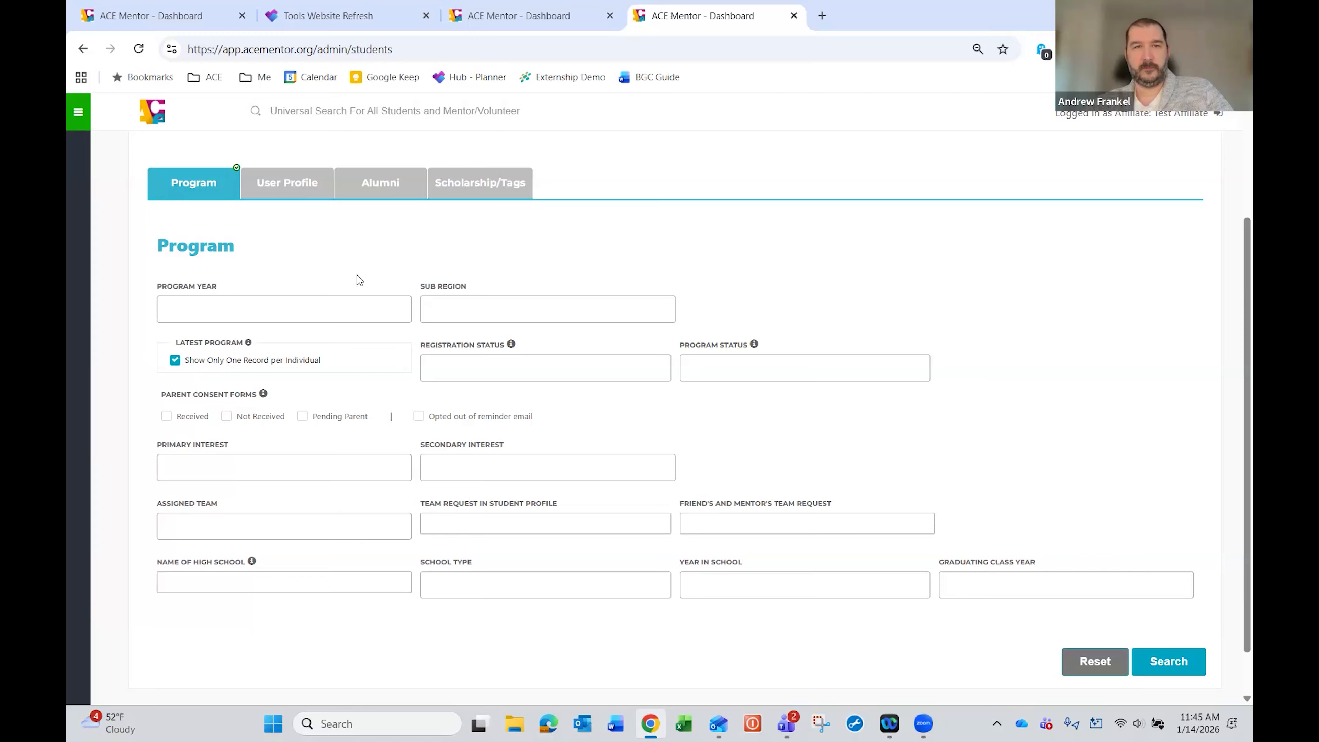
Step: Limit the student search to completed alumni registrations with the Is Alumni filter and run the search
click(383, 187)
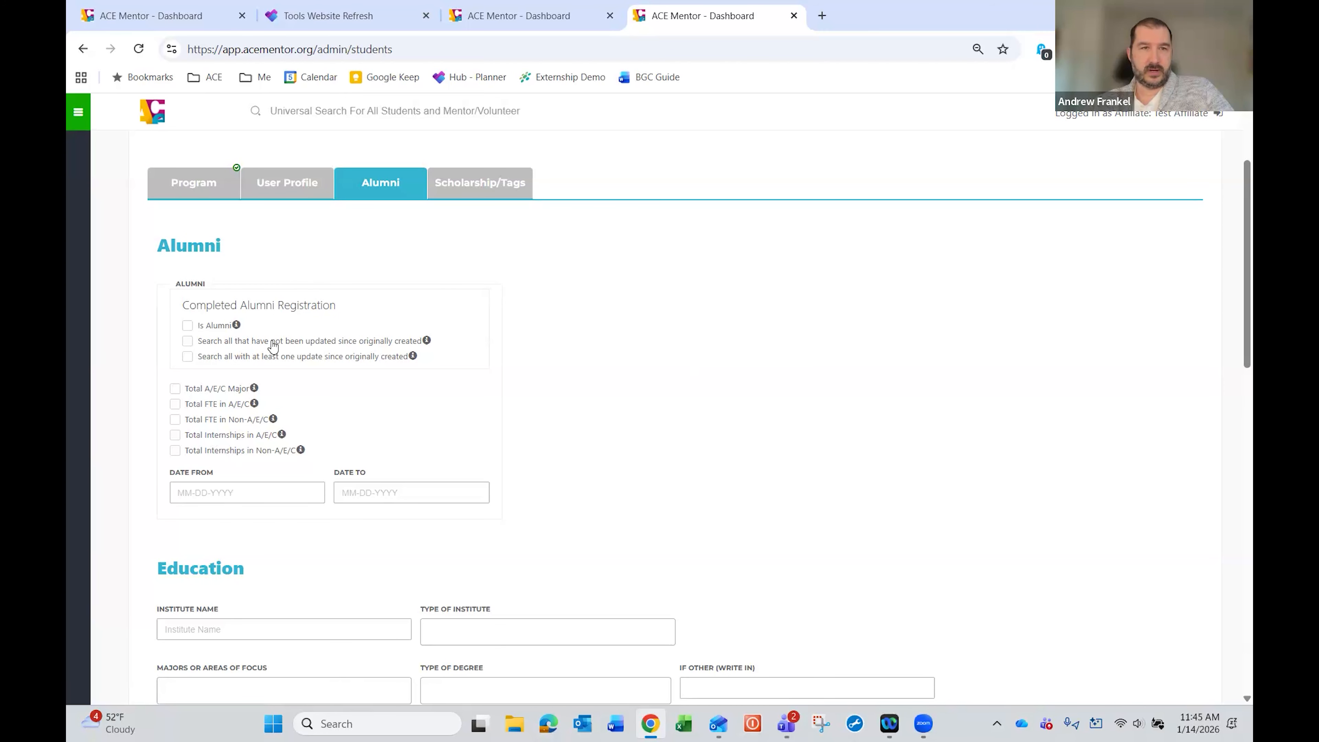
mouse_move(234, 330)
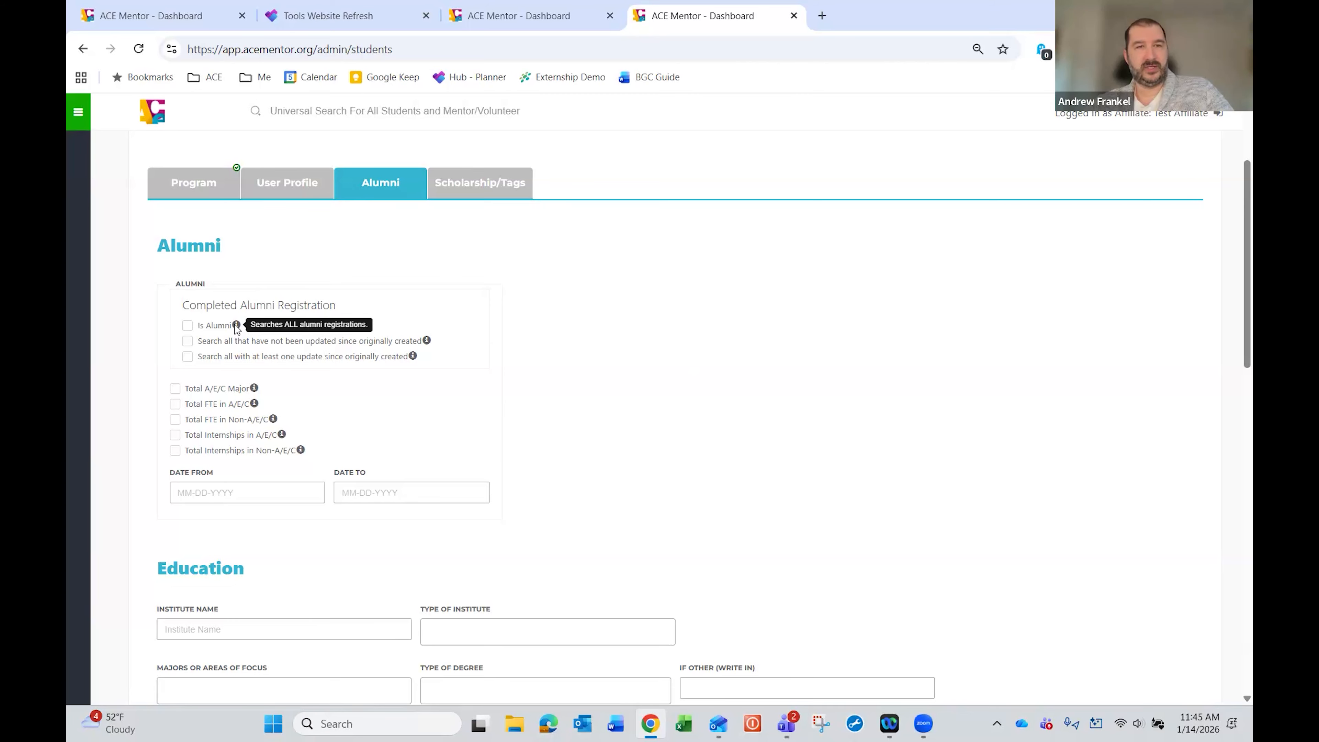
click(187, 326)
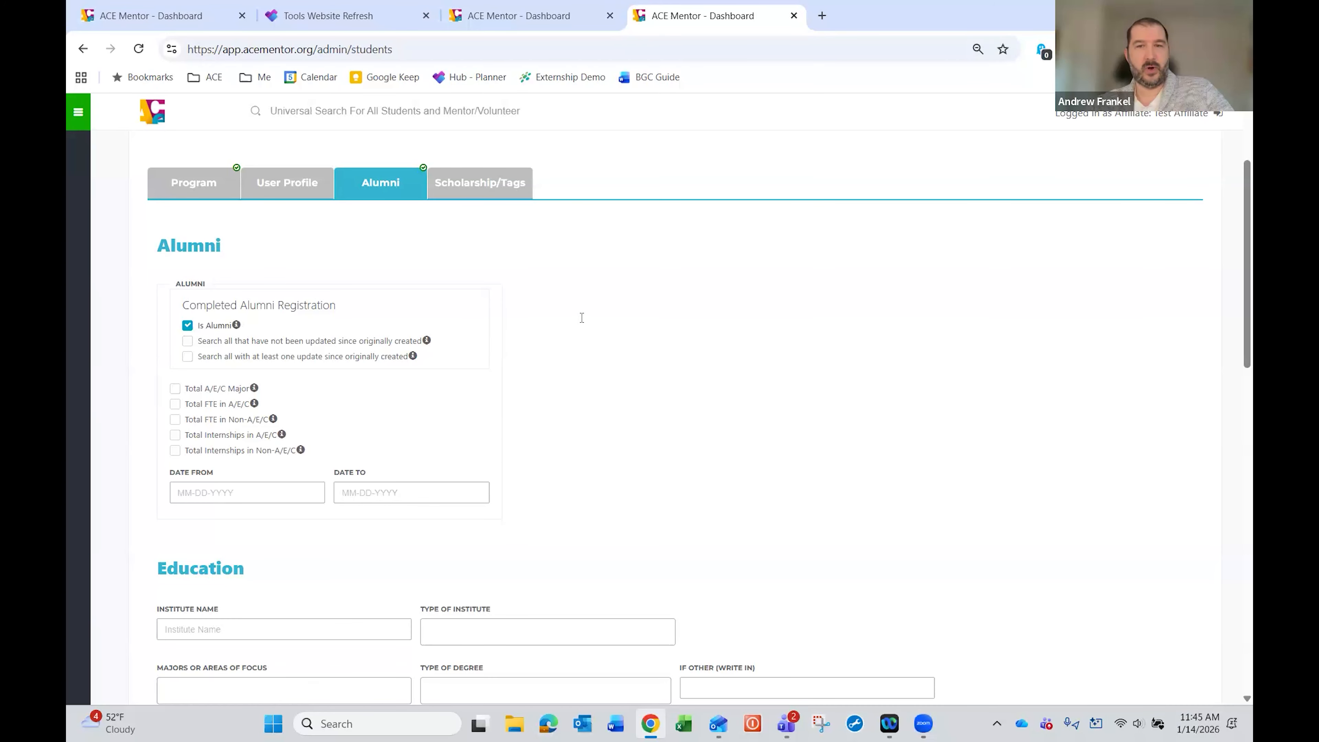
scroll(580, 315, down, 15)
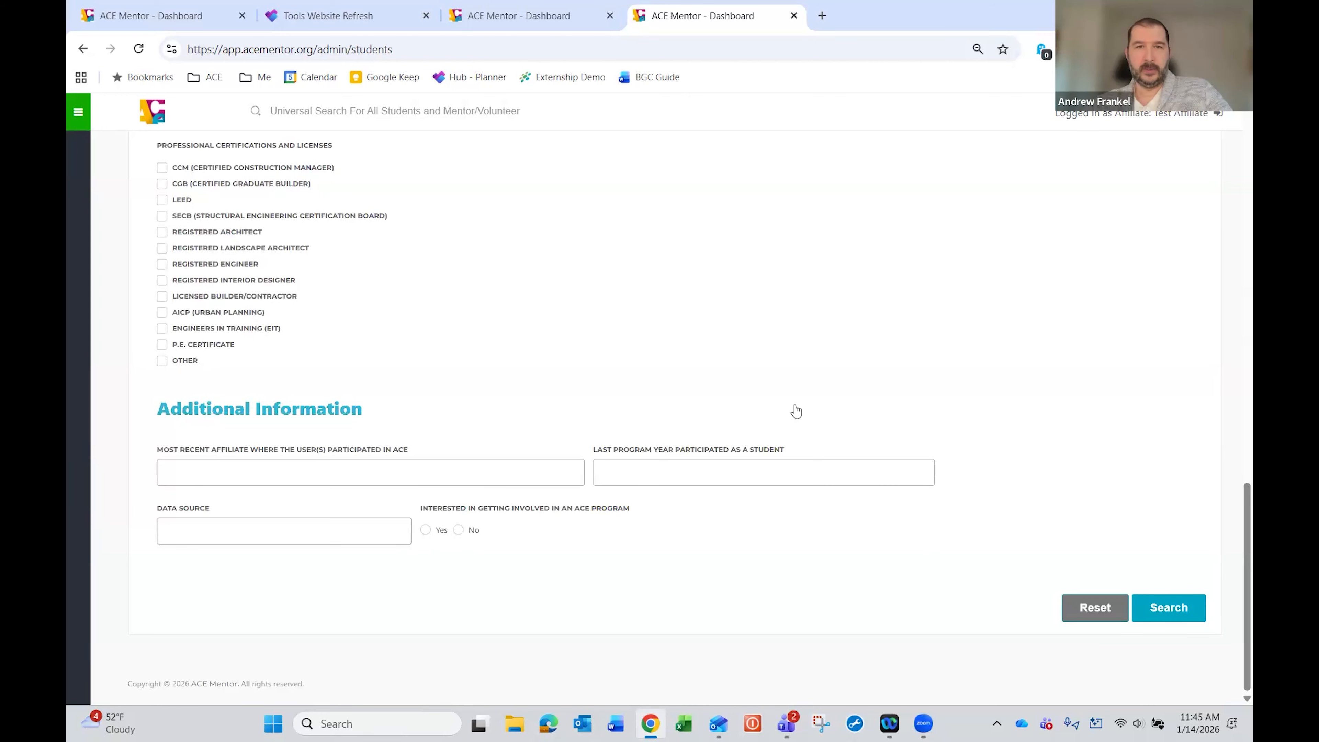
scroll(783, 366, down, 9)
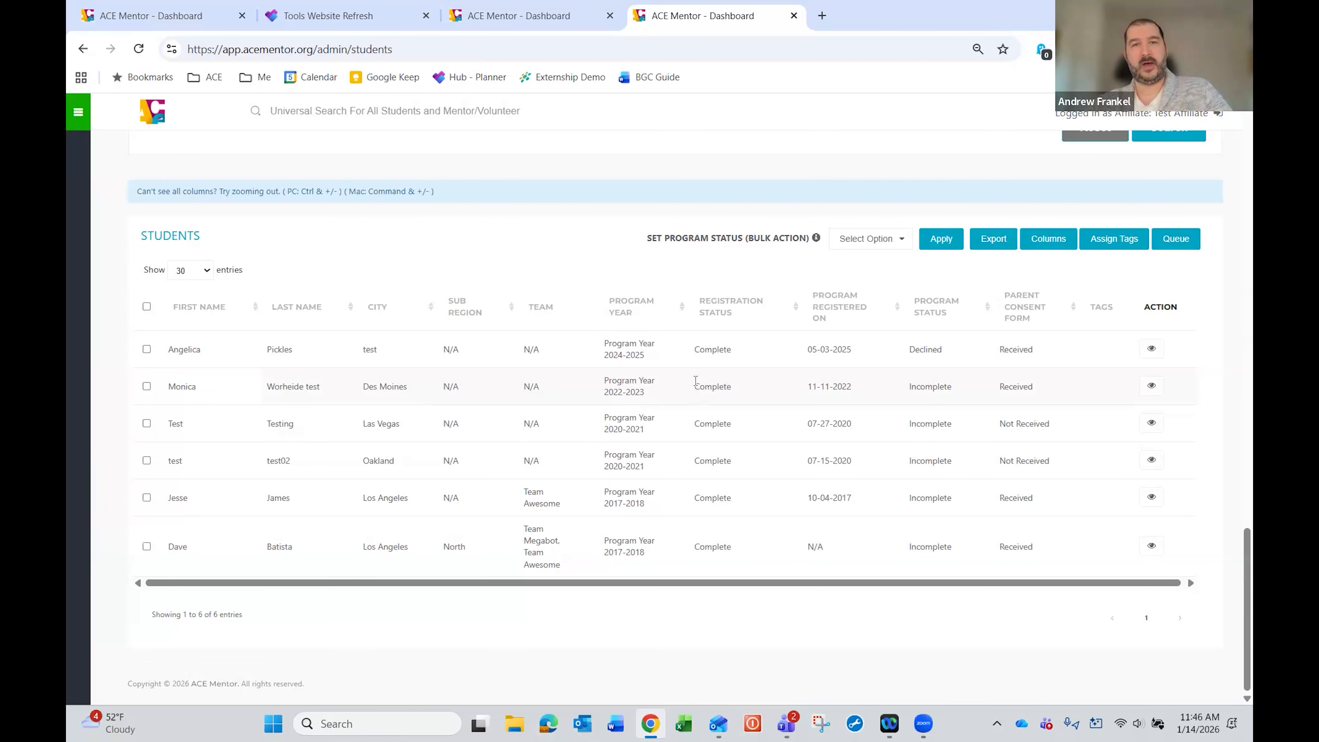
Step: Examine the explanations of the alumni filters and look through the education, employment, certification and additional information search criteria
scroll(696, 381, up, 12)
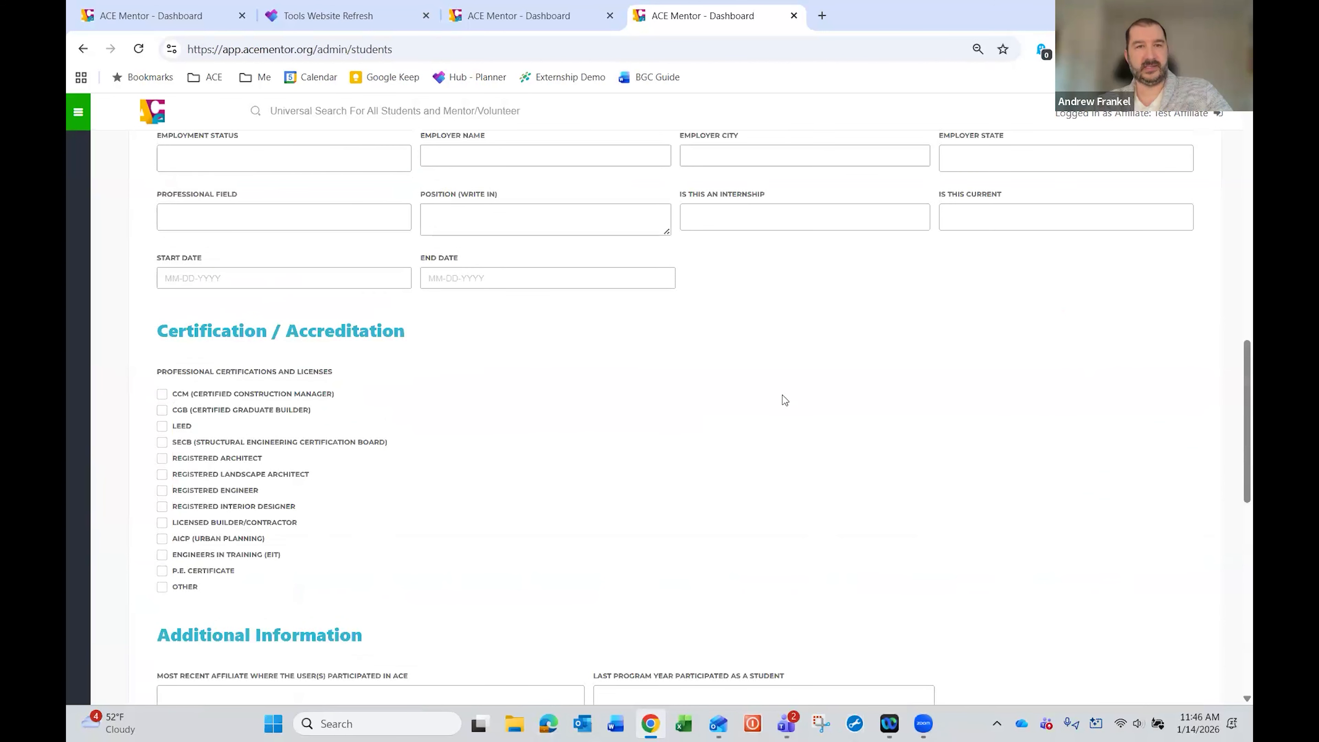
scroll(785, 400, up, 10)
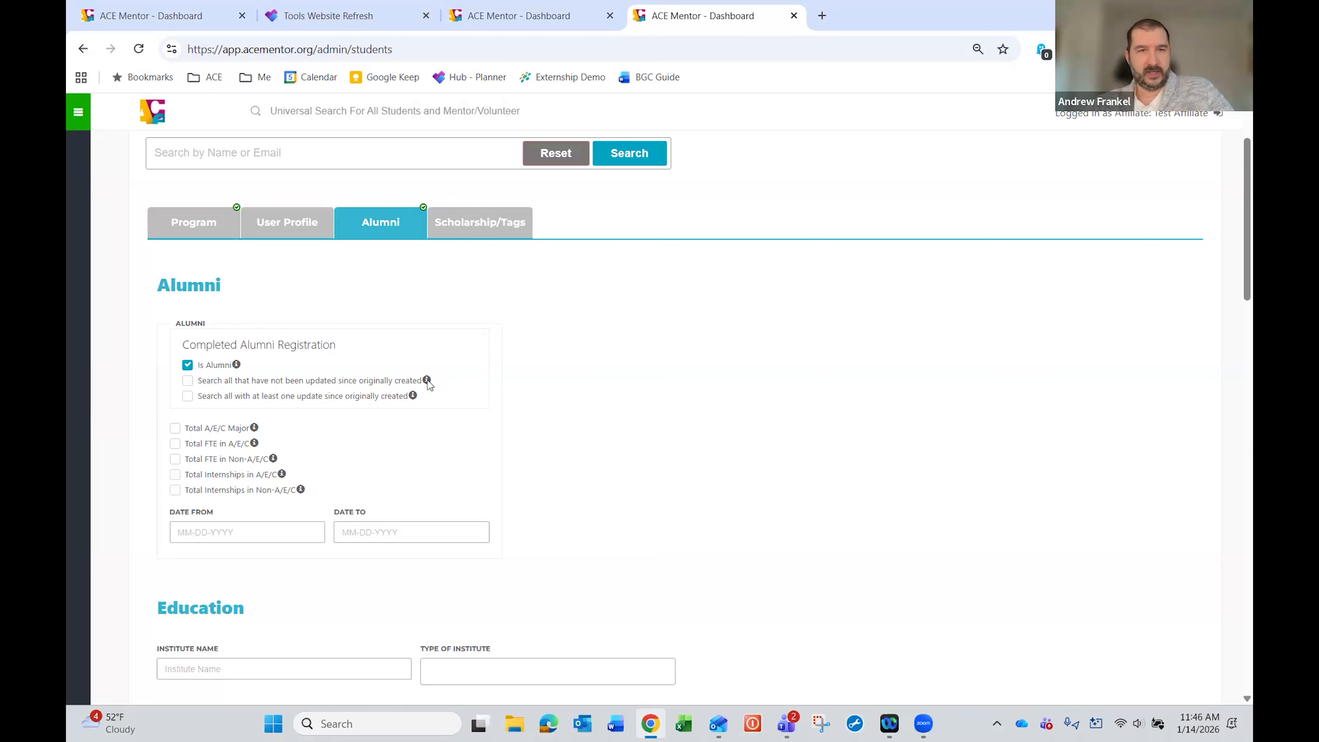
mouse_move(427, 381)
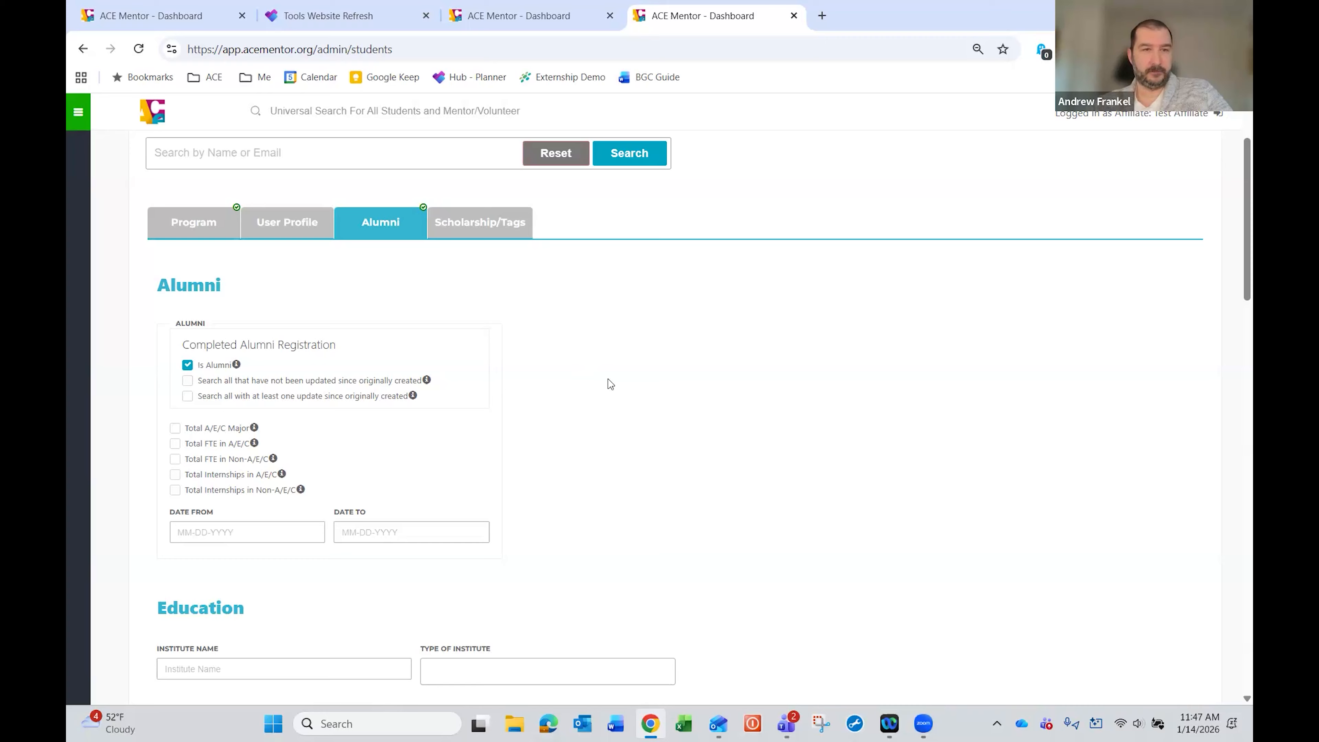
scroll(539, 406, down, 2)
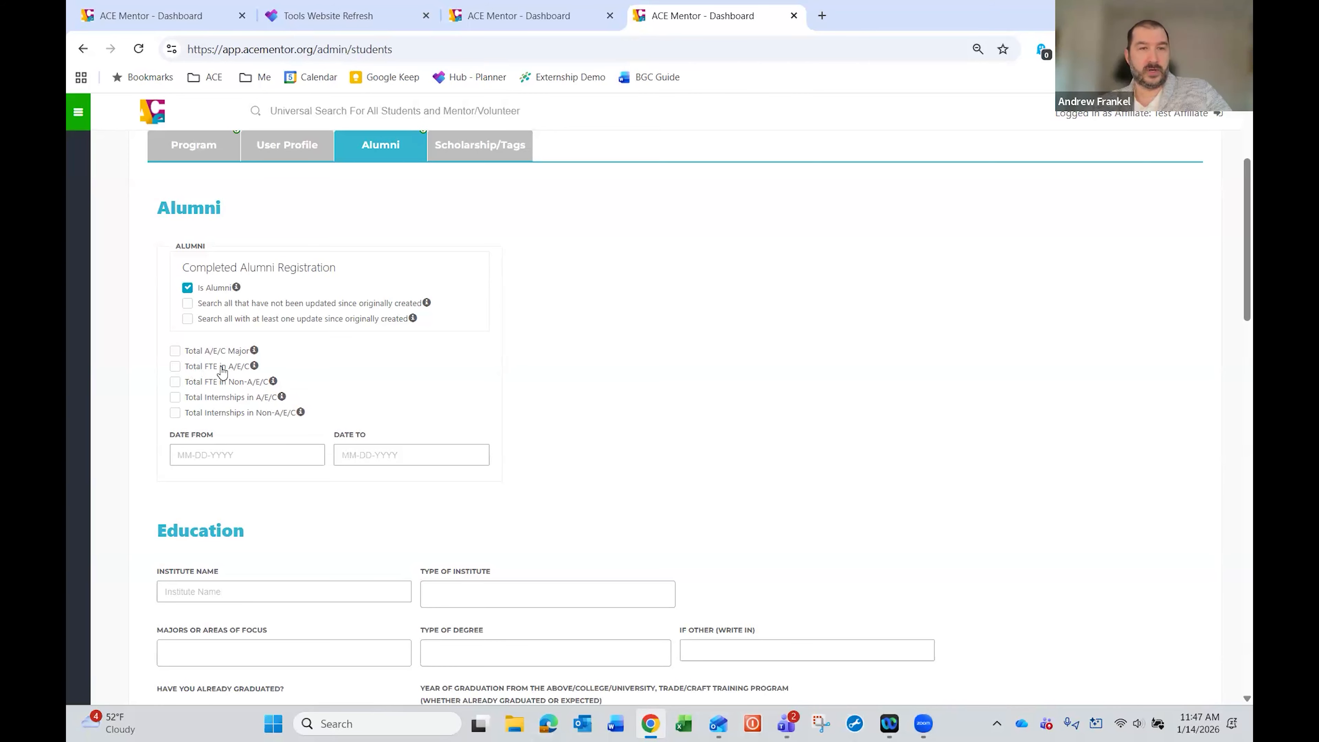
mouse_move(253, 368)
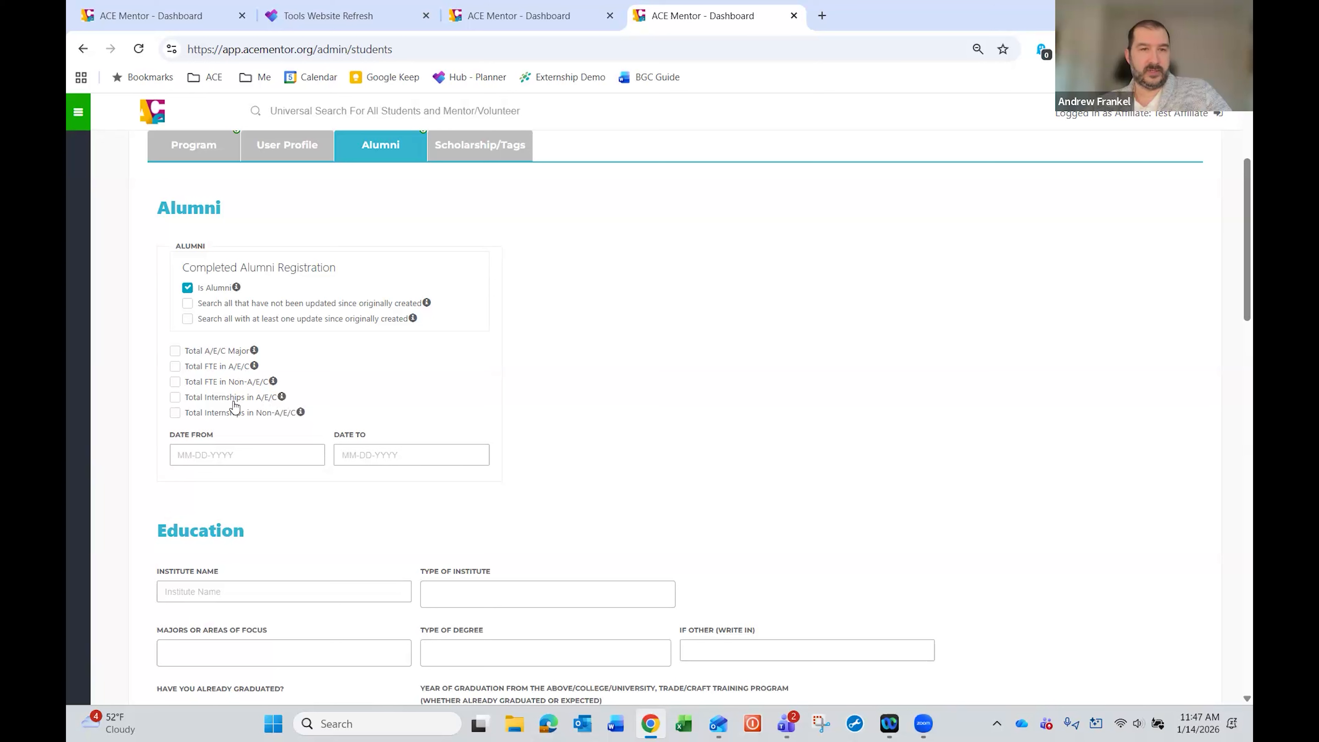
mouse_move(280, 399)
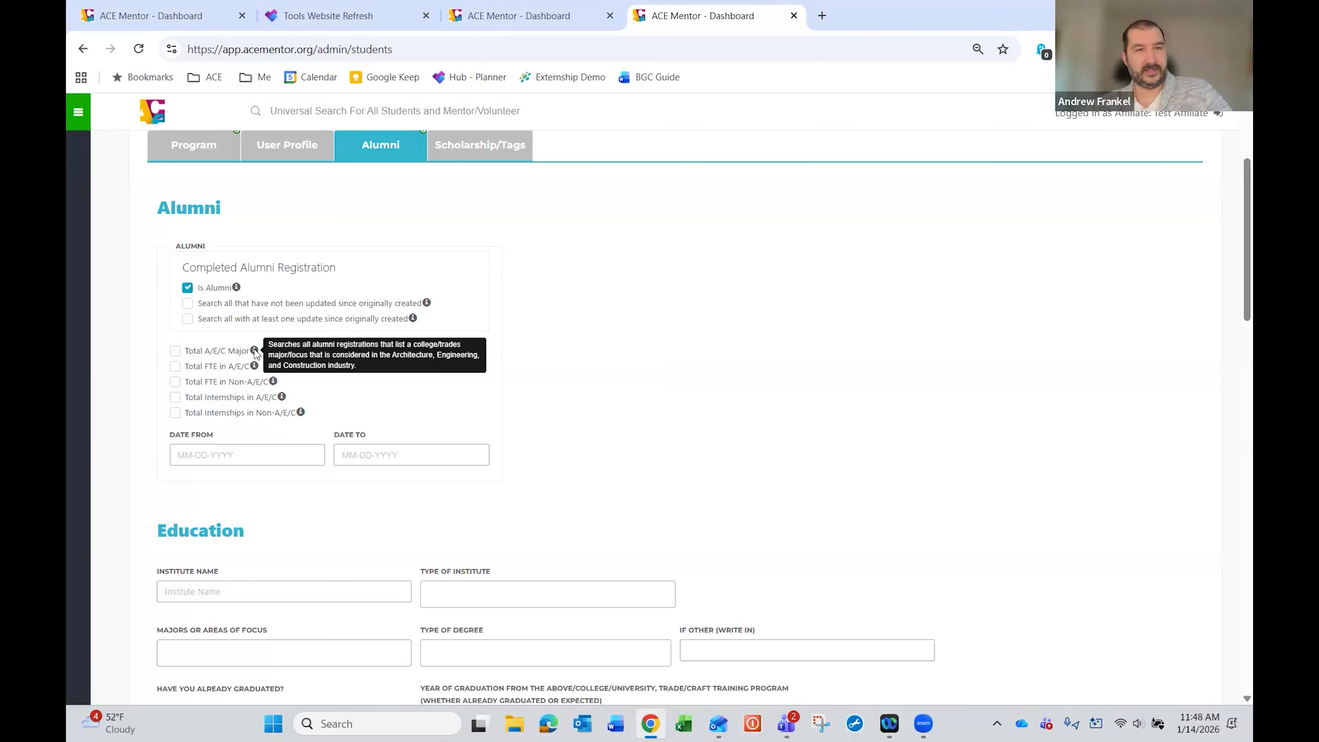
scroll(587, 445, down, 3)
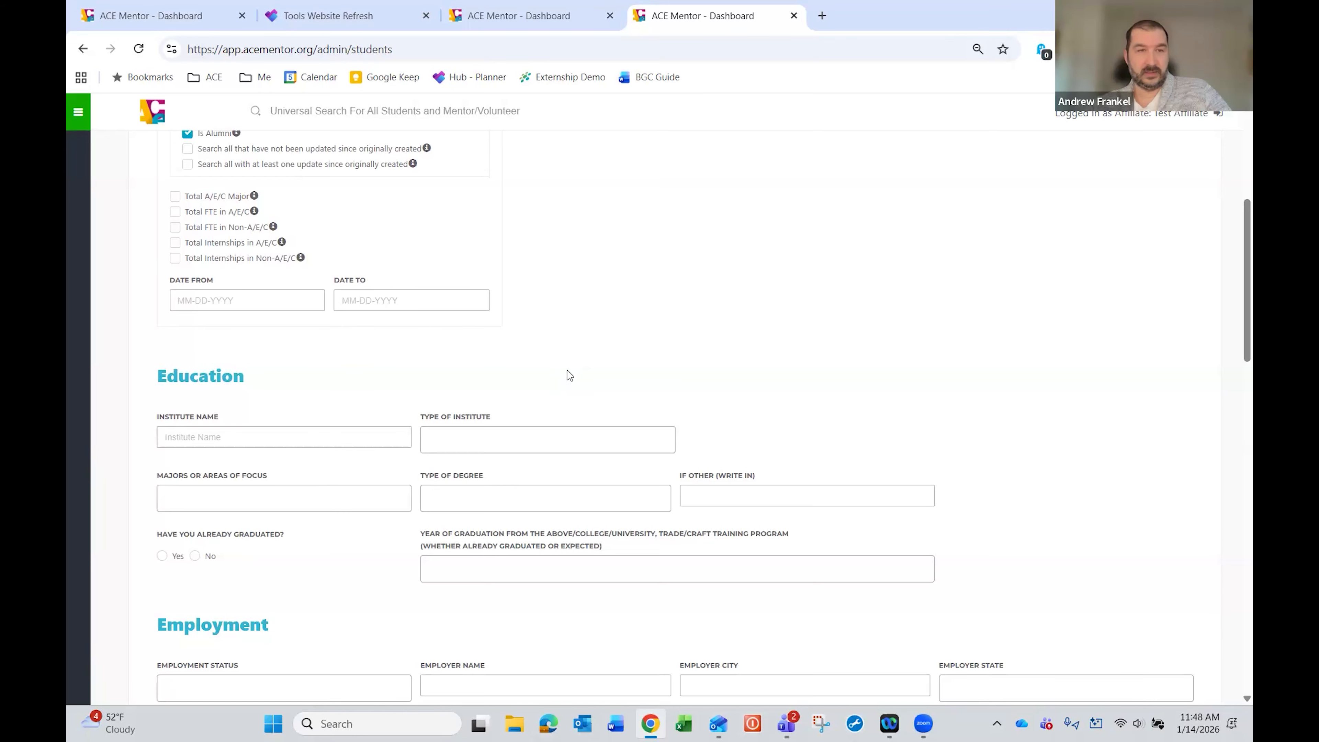
scroll(569, 375, down, 4)
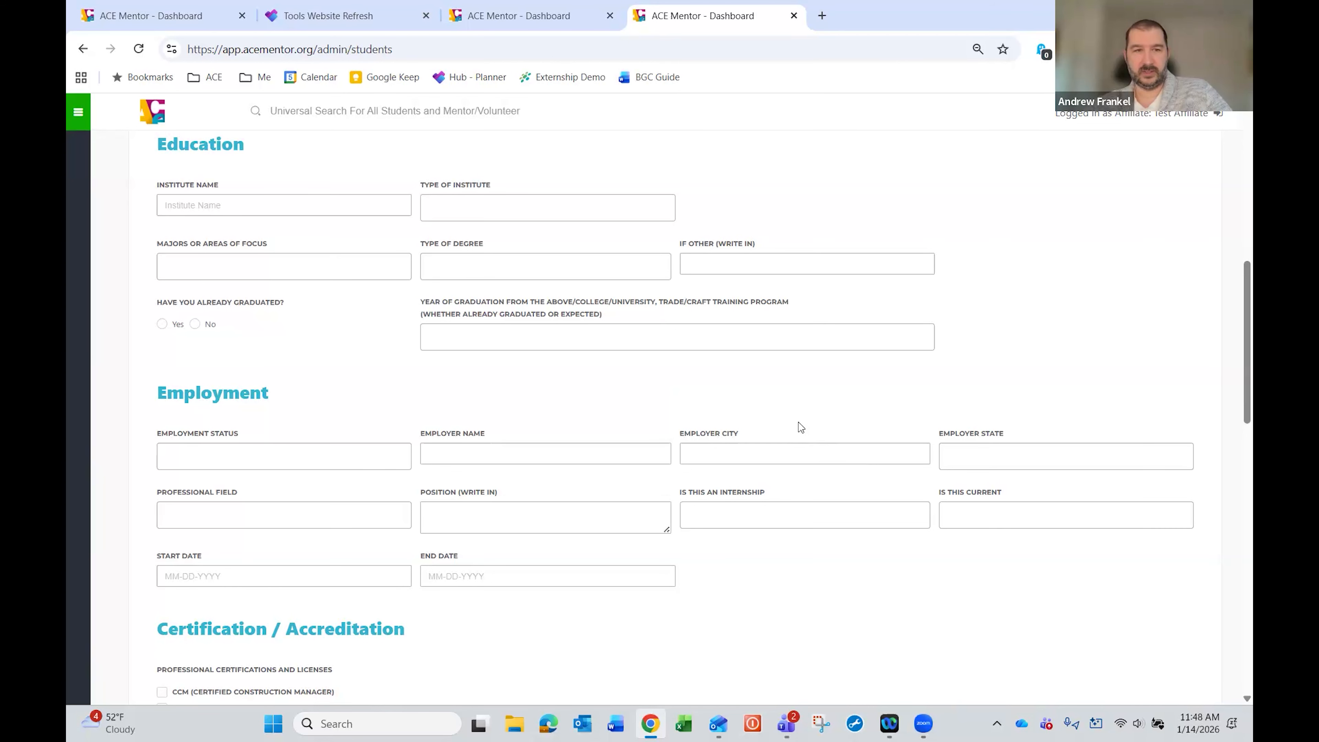
scroll(798, 427, down, 4)
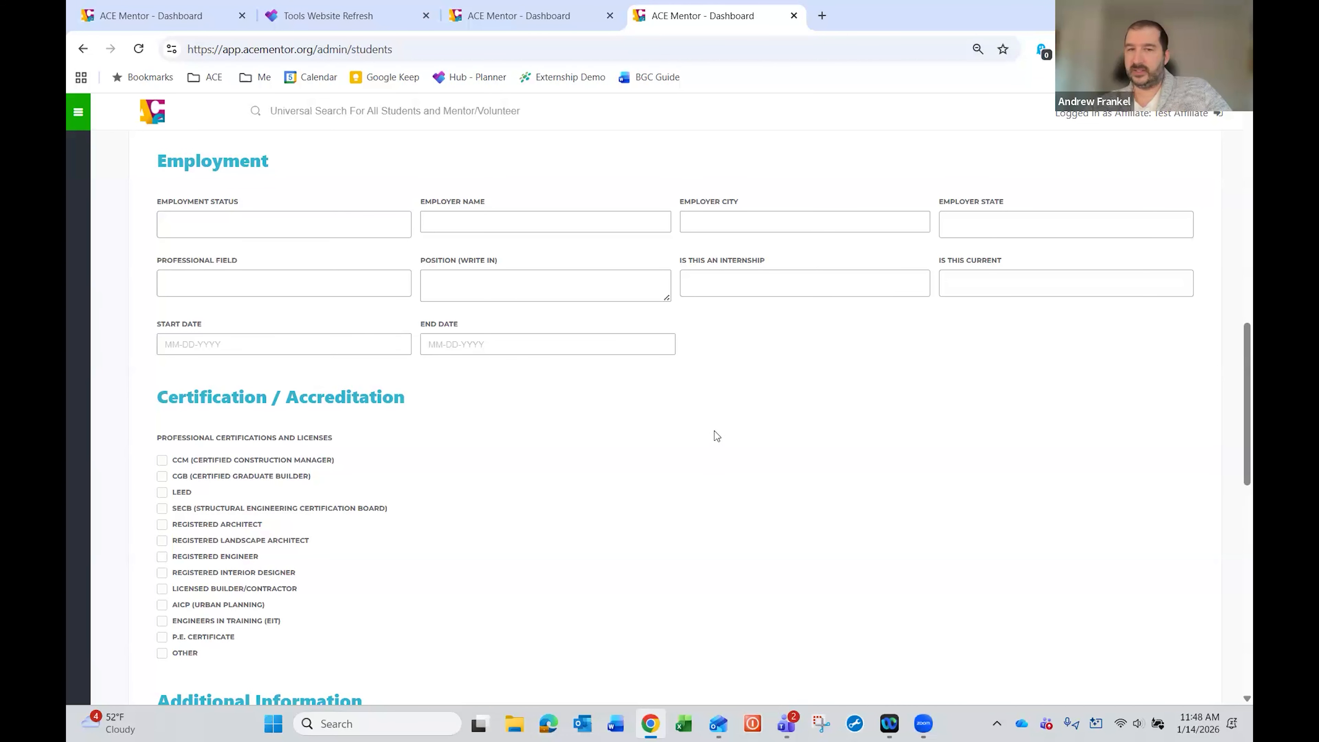
scroll(716, 437, down, 3)
scroll(719, 428, down, 3)
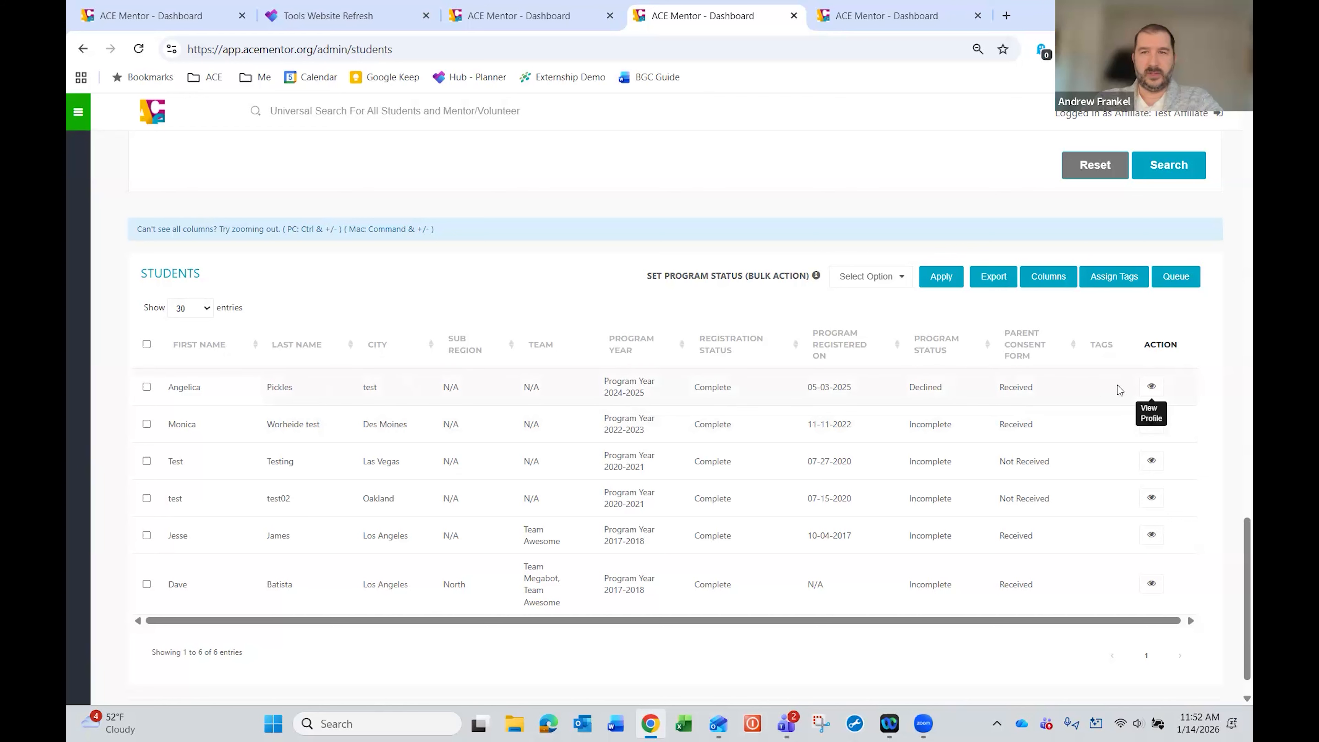
Step: Open the profile of the first student in the results and review its alumnus information section
click(1152, 387)
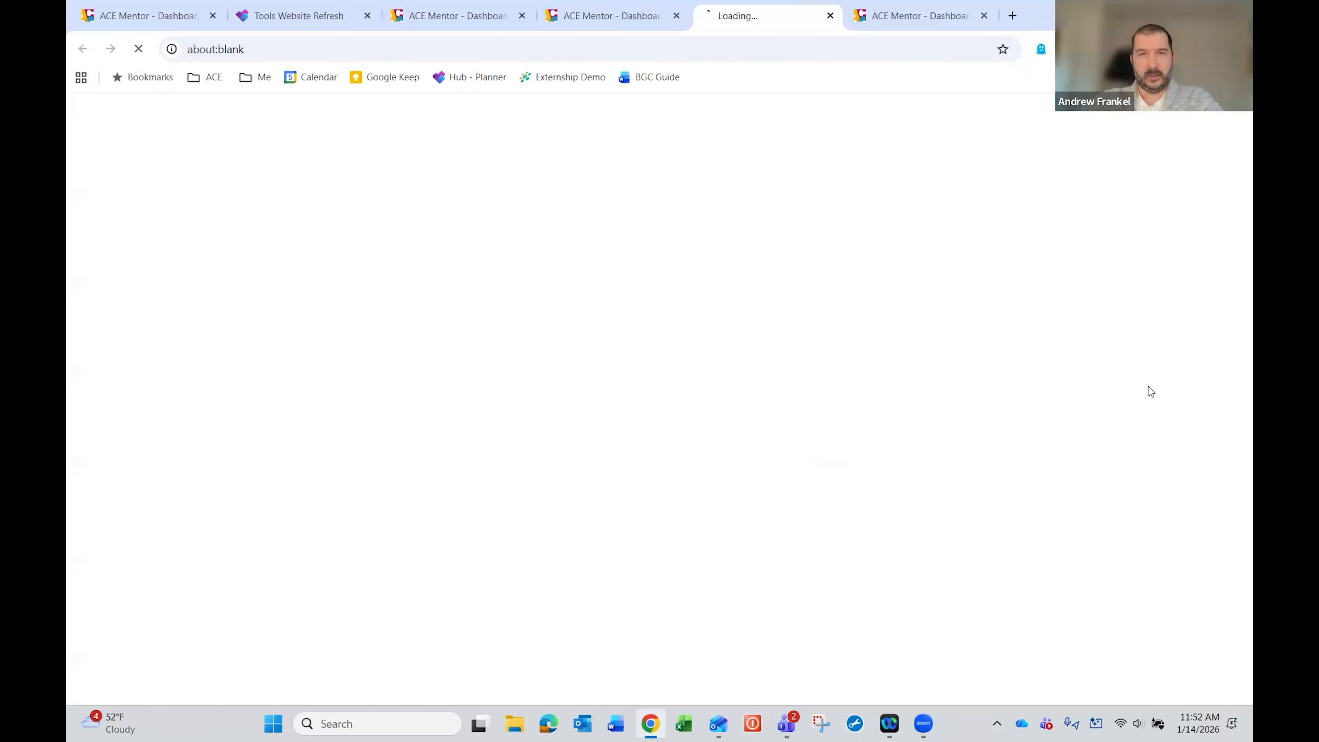
scroll(716, 388, down, 5)
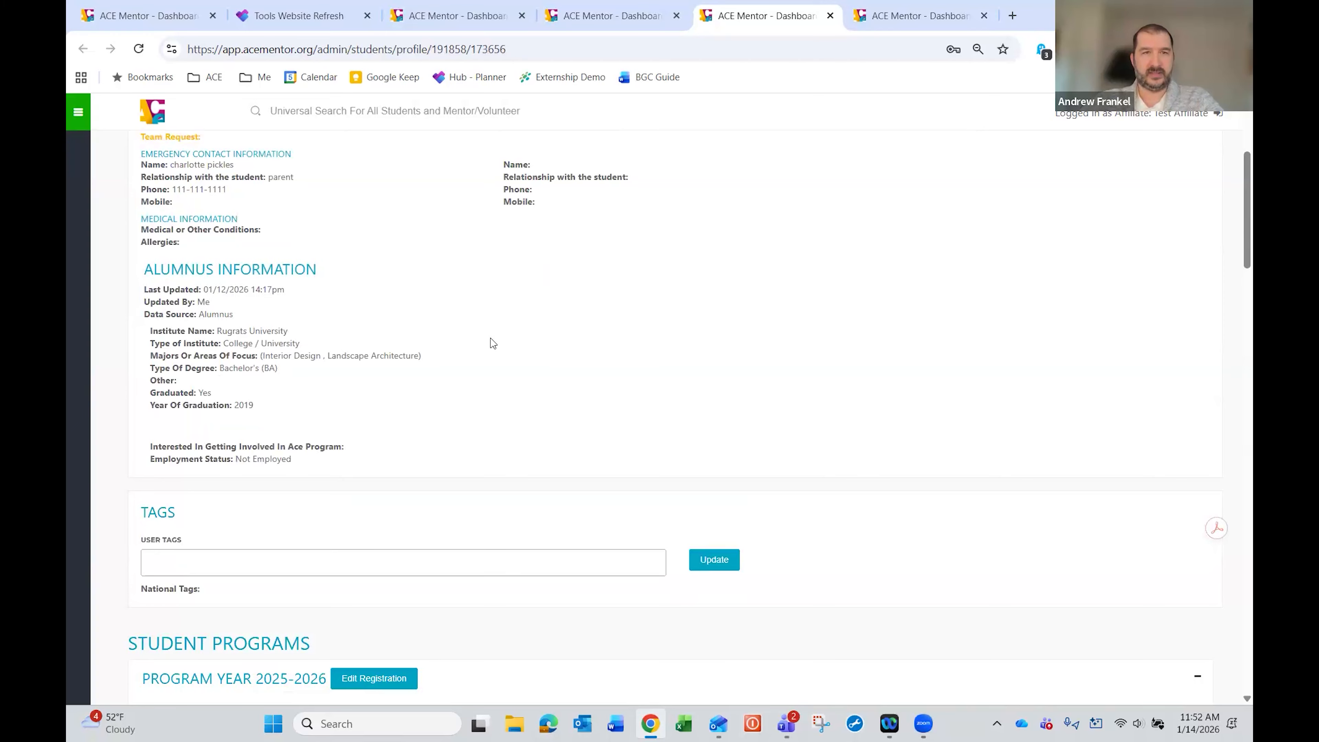
scroll(401, 312, up, 3)
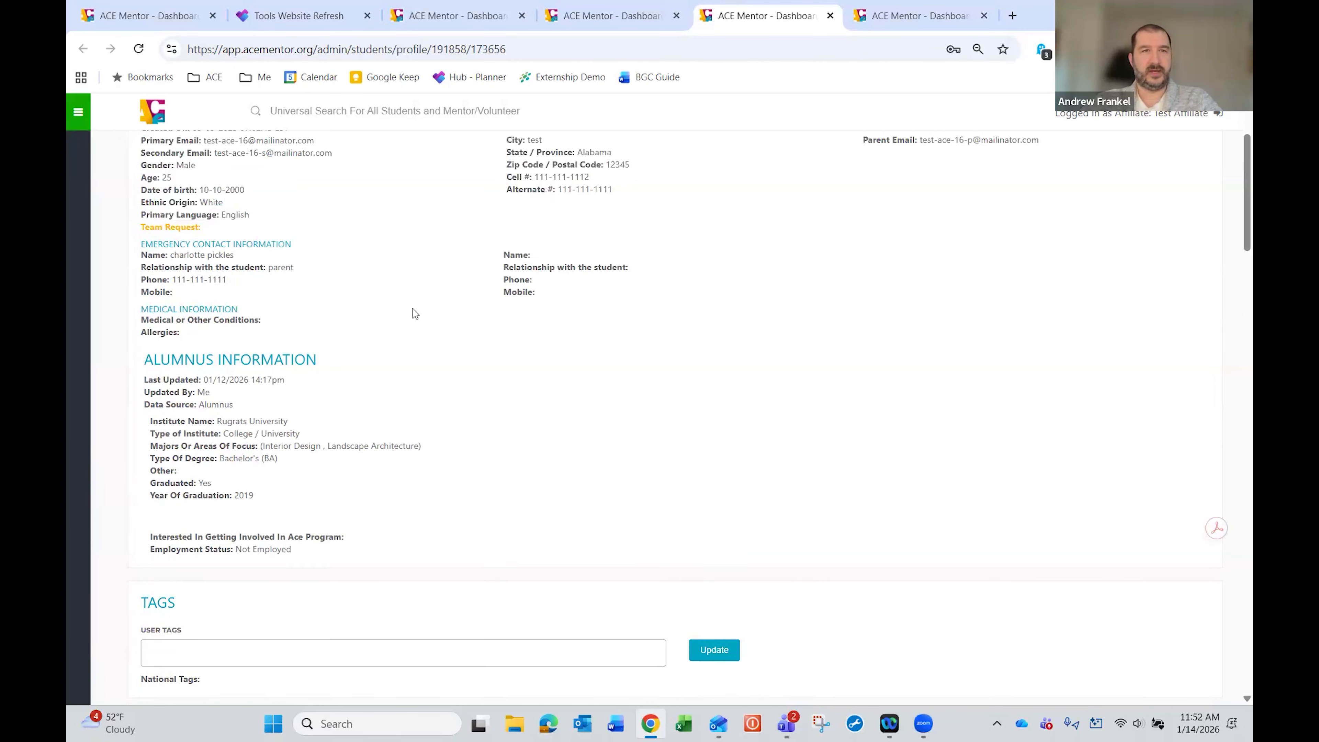
scroll(407, 316, down, 3)
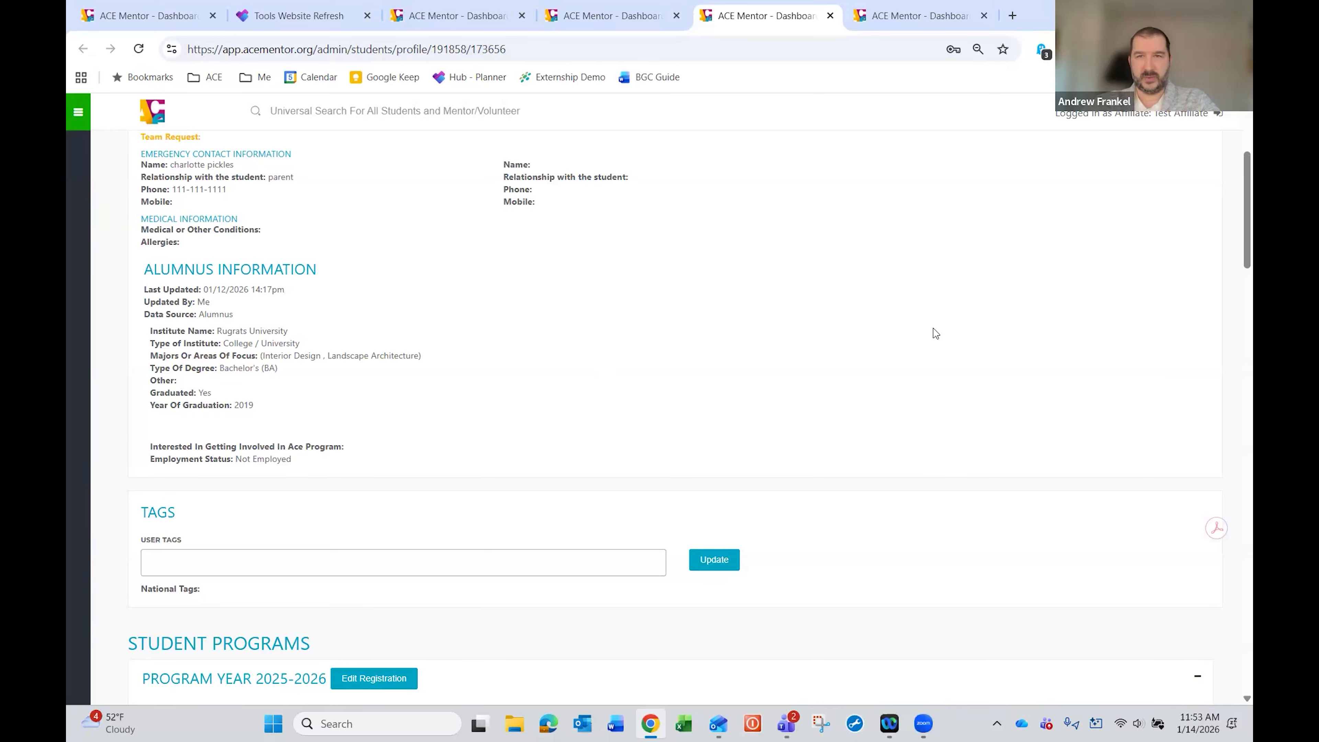
scroll(932, 333, up, 3)
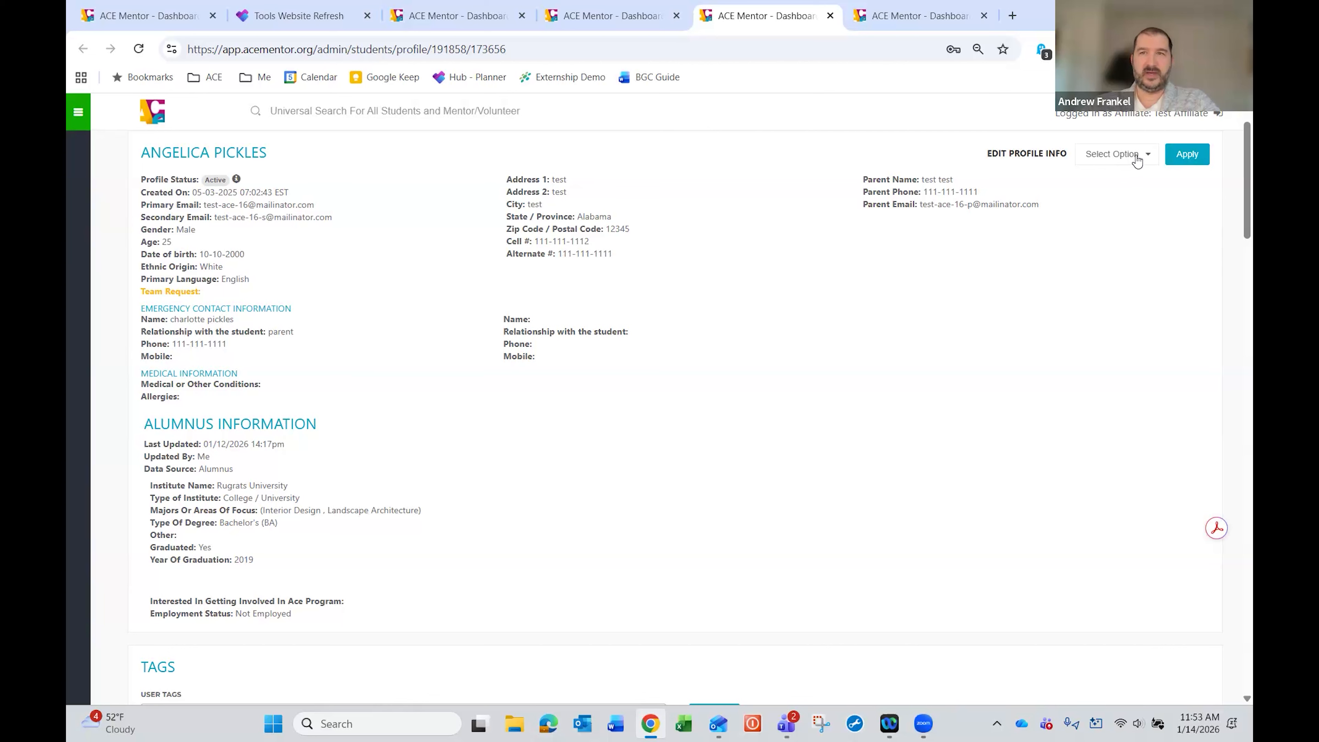
scroll(987, 324, up, 2)
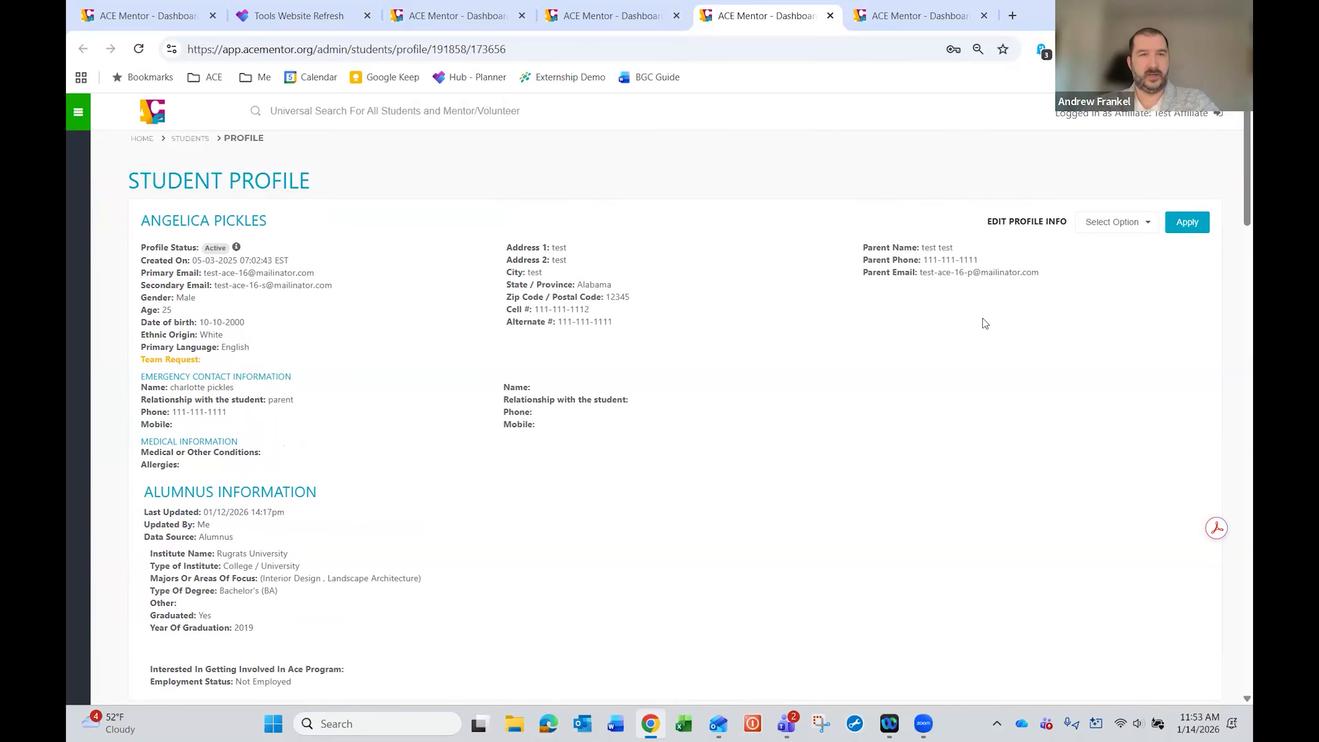
scroll(1109, 287, down, 1)
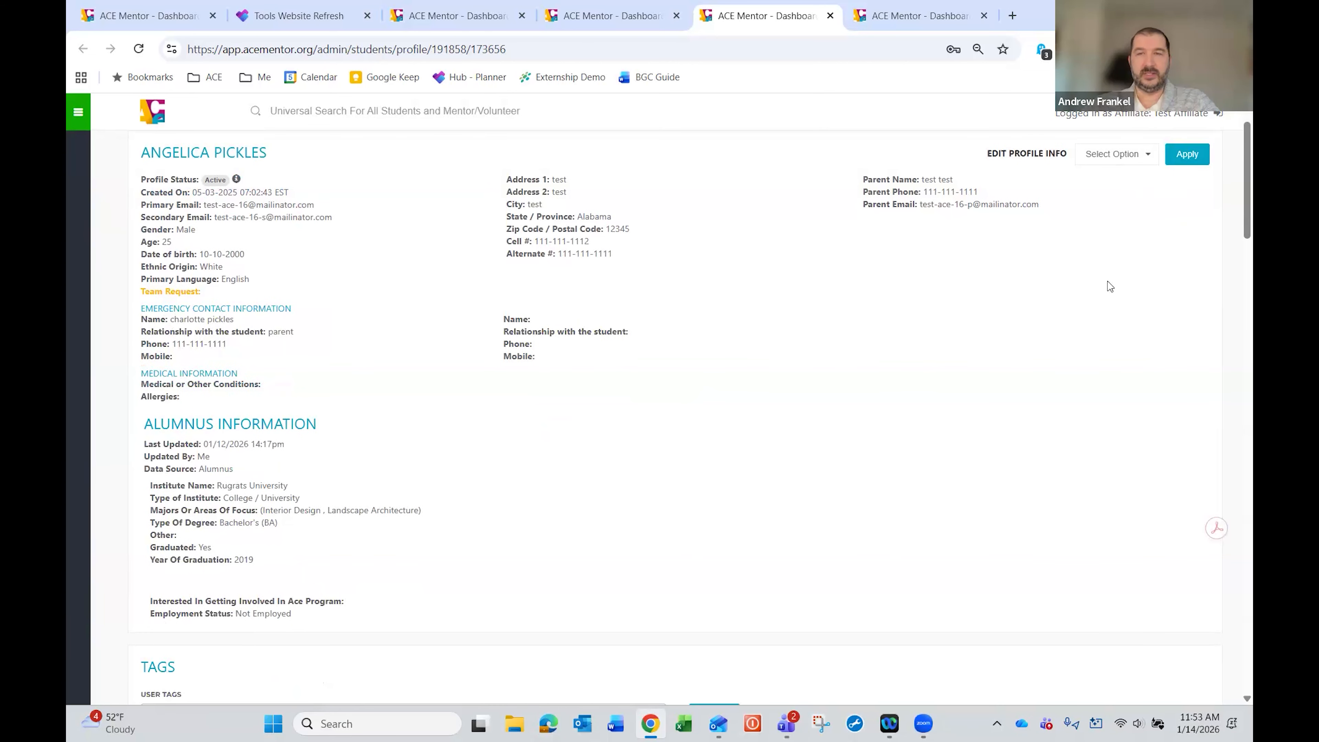
Step: Open the student's alumnus information for editing and review its education, A/E/C employment and additional information fields
click(1122, 162)
scroll(1117, 171, up, 1)
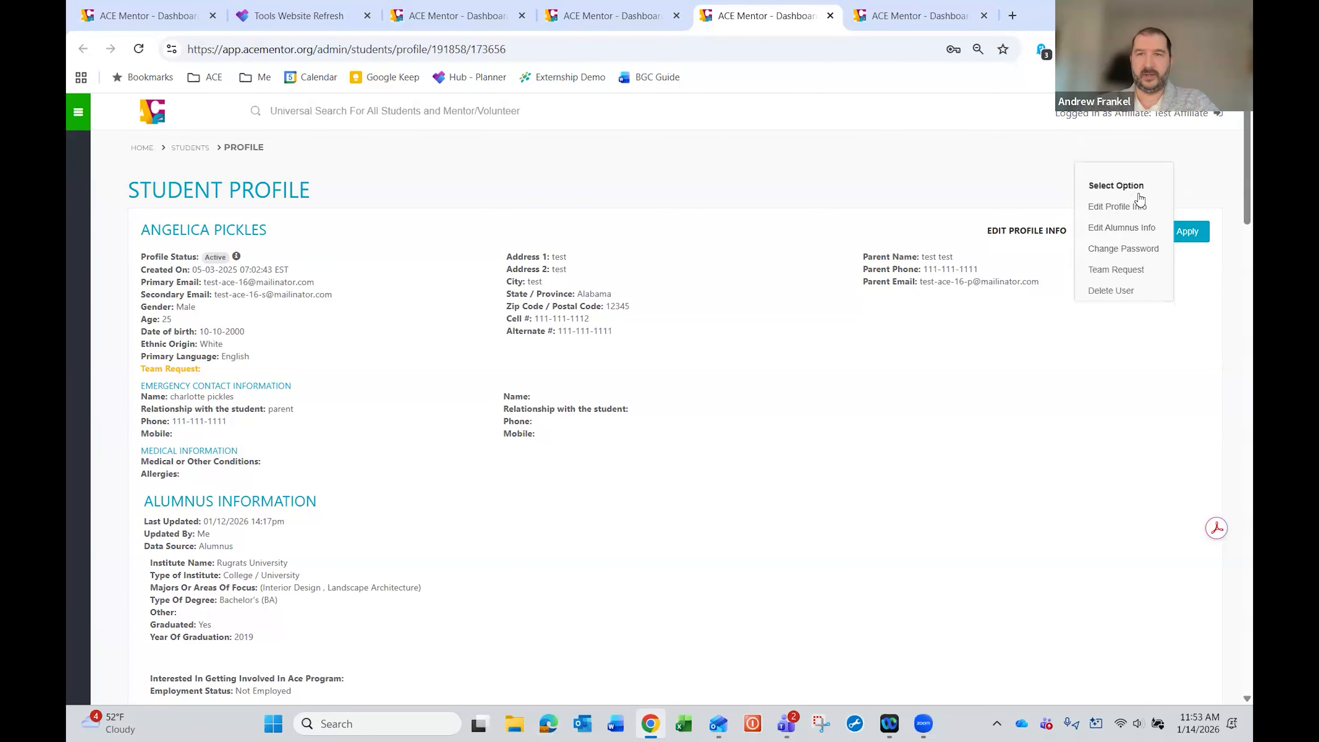
click(1102, 235)
click(1181, 238)
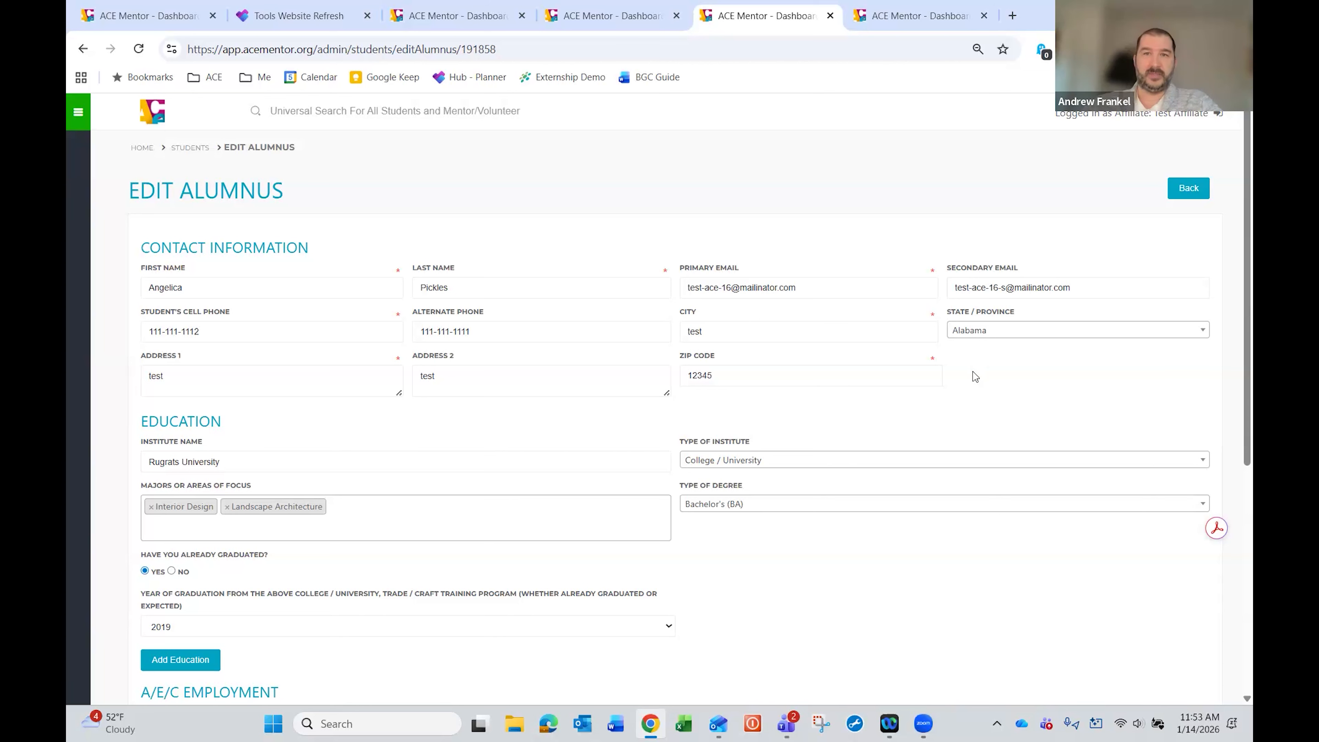
scroll(857, 379, down, 3)
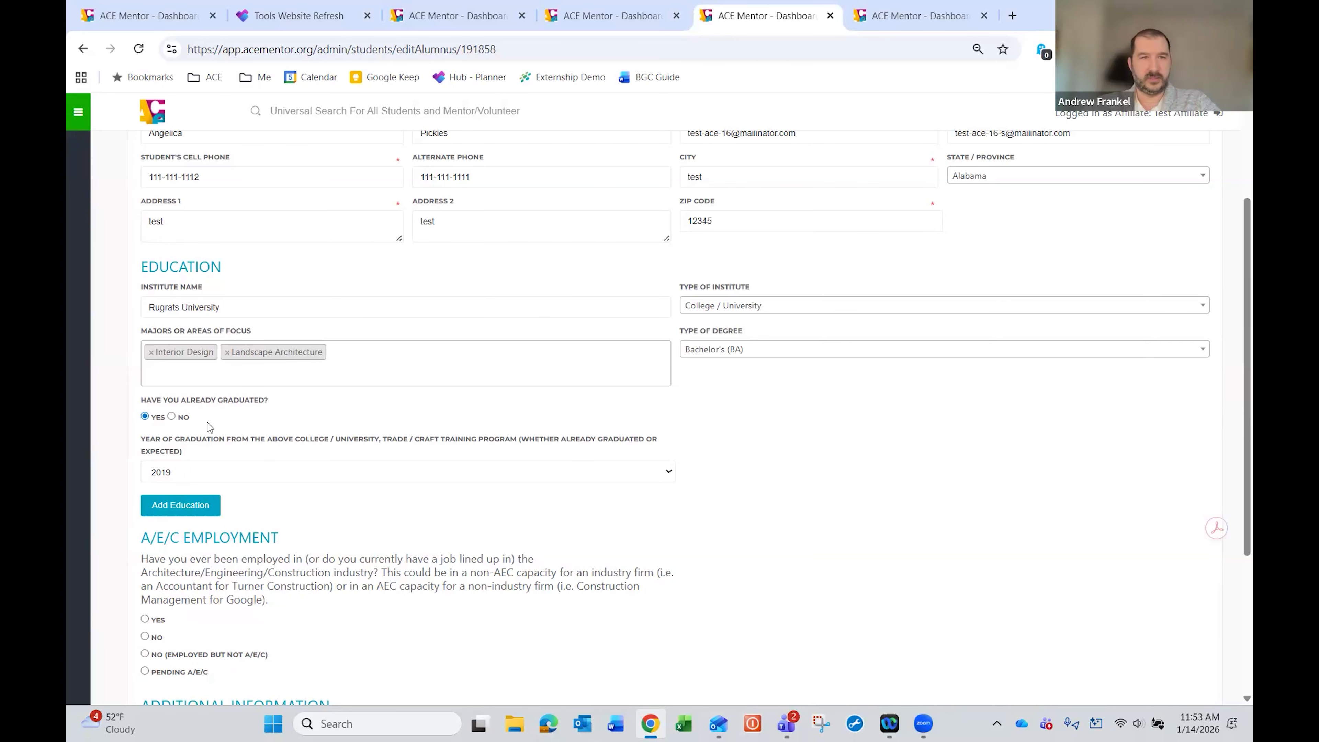
scroll(312, 423, down, 3)
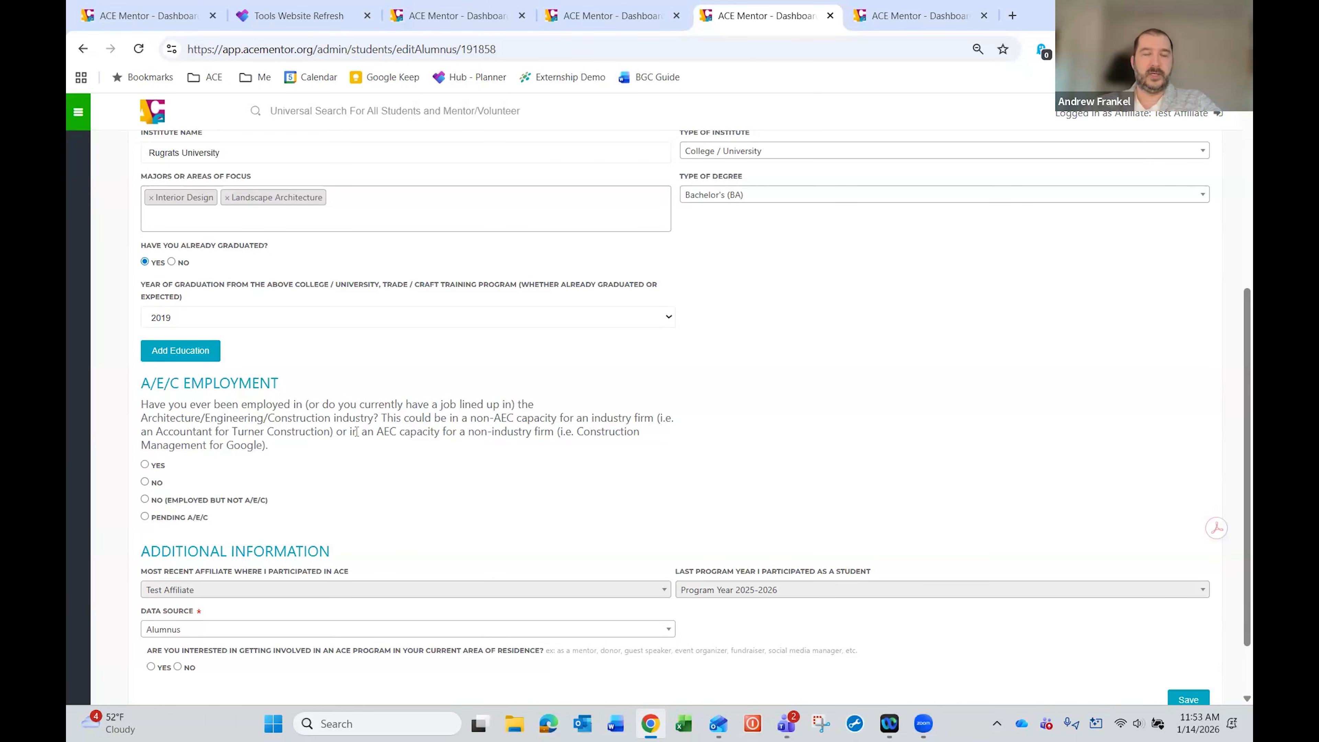
scroll(357, 431, down, 1)
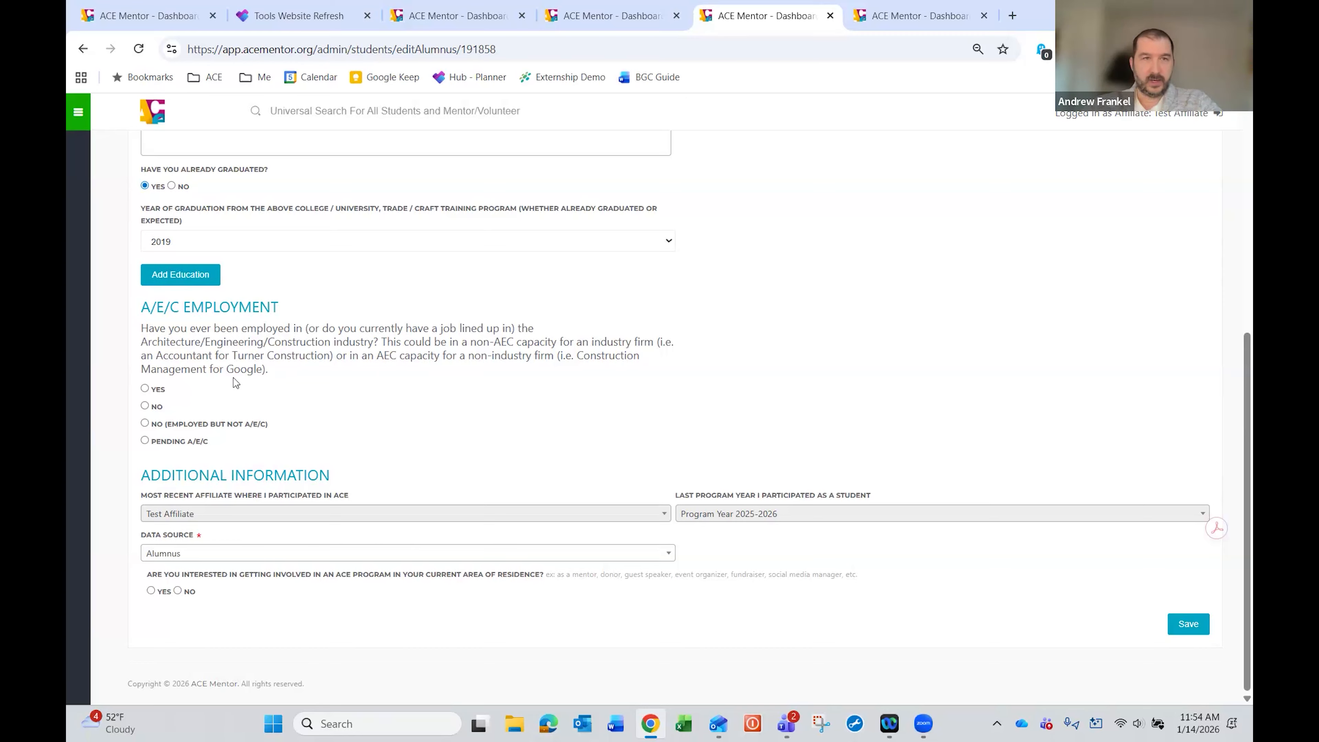
Step: Mark the alumnus as employed in A/E/C in a non-internship job, with employer name and city "test" and state Alabama
click(145, 389)
scroll(208, 301, down, 5)
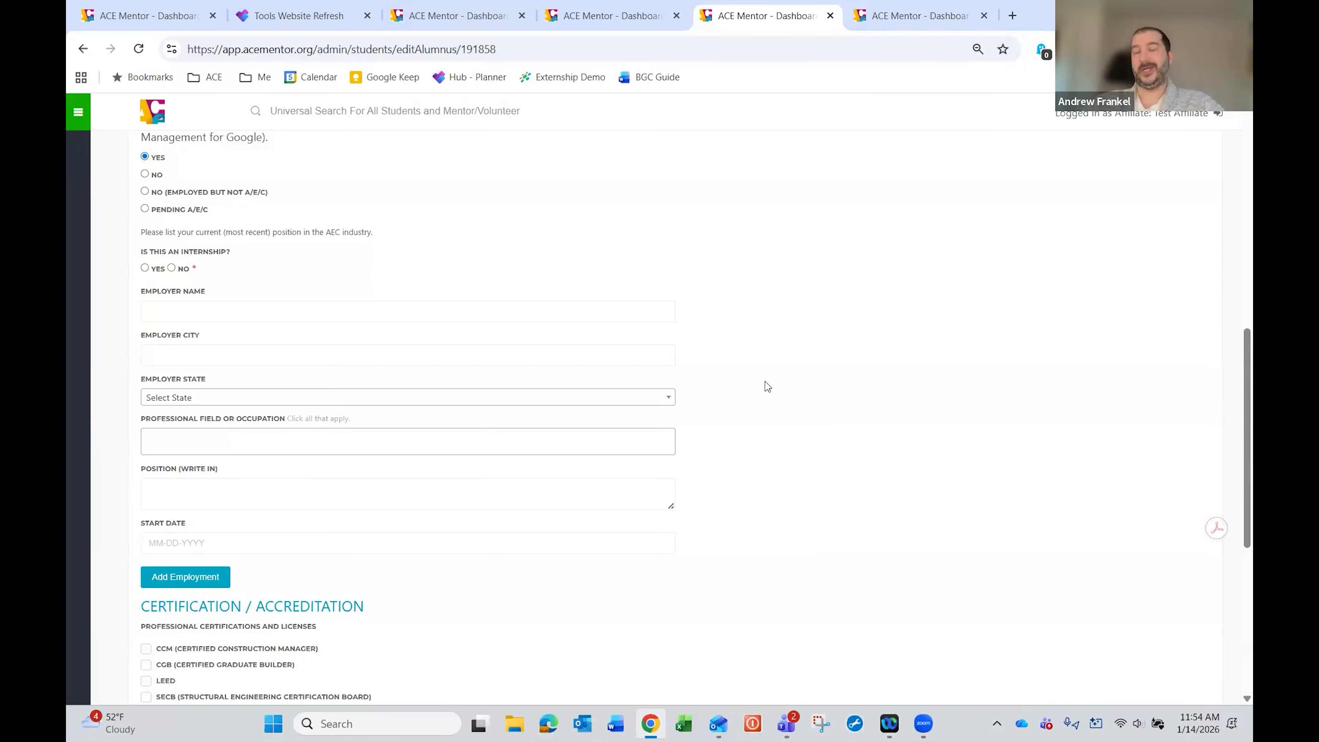
scroll(407, 290, up, 1)
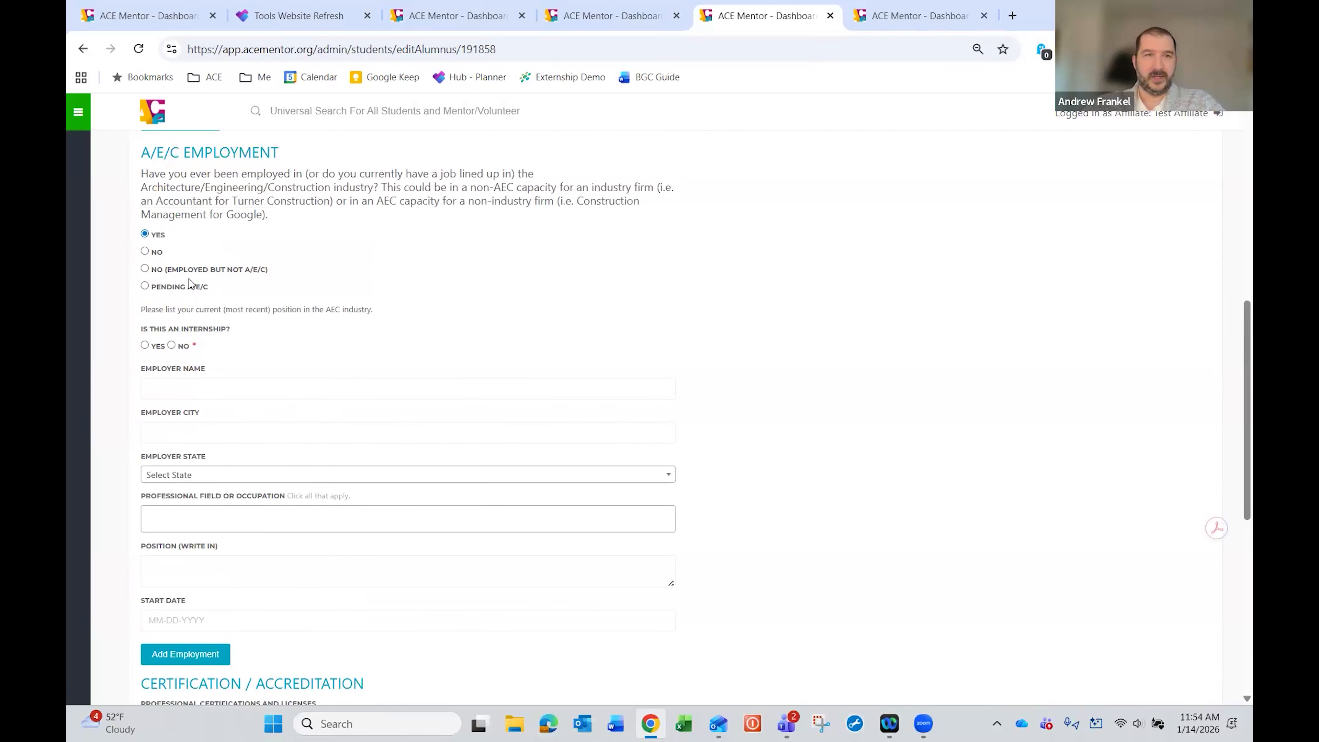
click(202, 392)
text(test)
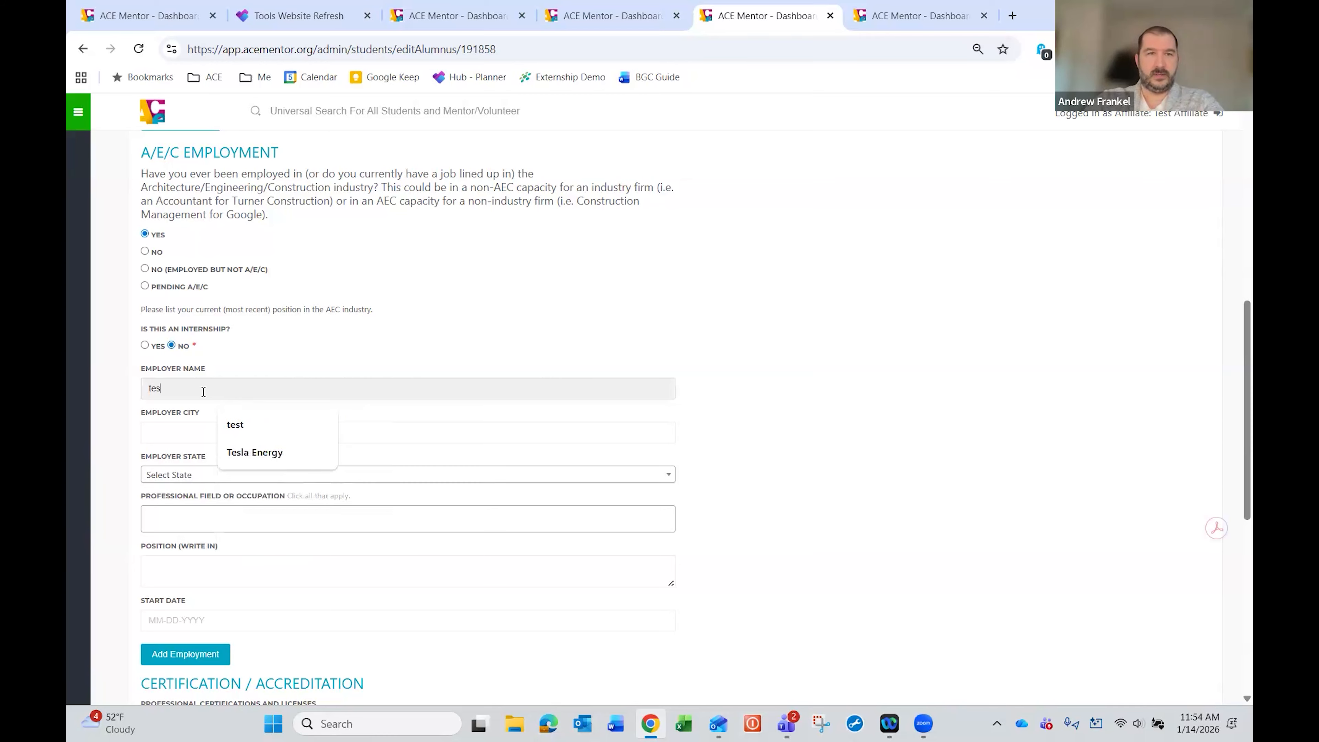
click(202, 430)
text(test)
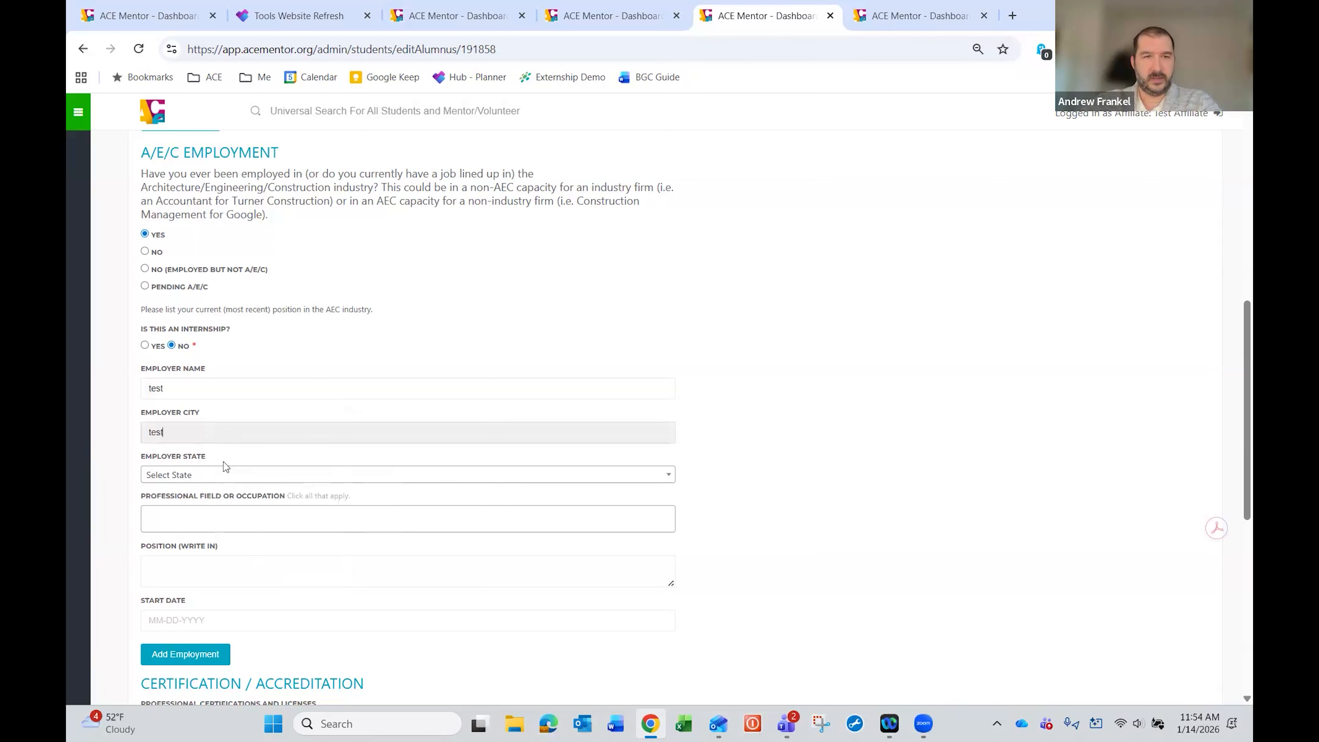
click(230, 476)
click(224, 554)
Step: Set the job's professional field to Architecture, its position to "test position" and its start date to 01-01-2026
scroll(255, 442, down, 3)
click(244, 373)
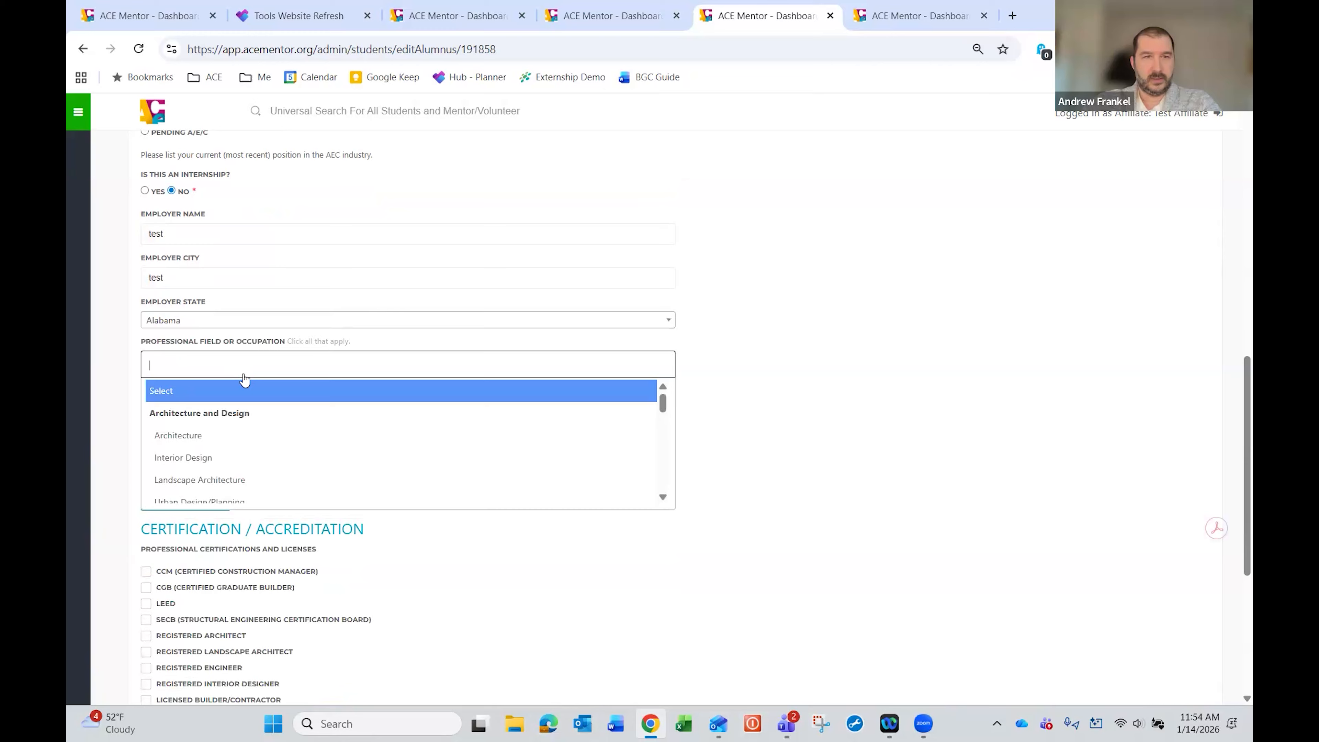
click(232, 437)
click(272, 434)
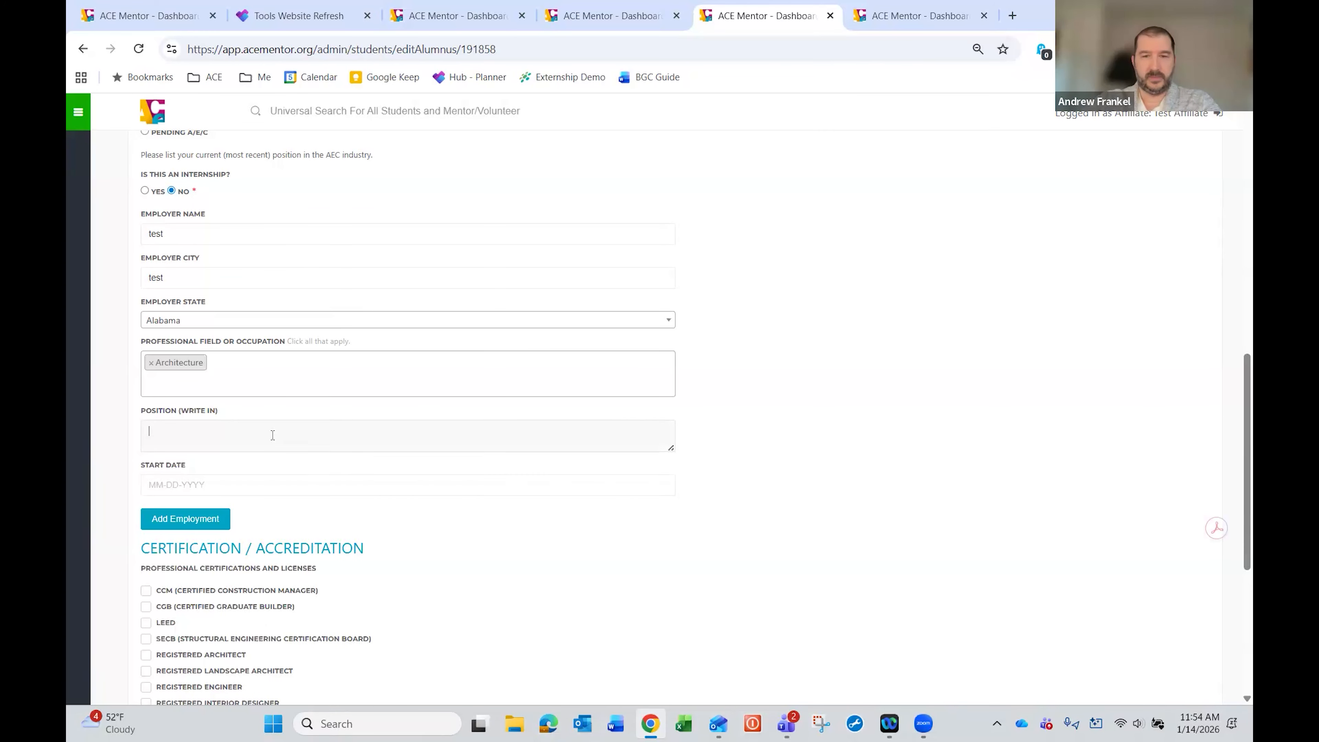
text(test position)
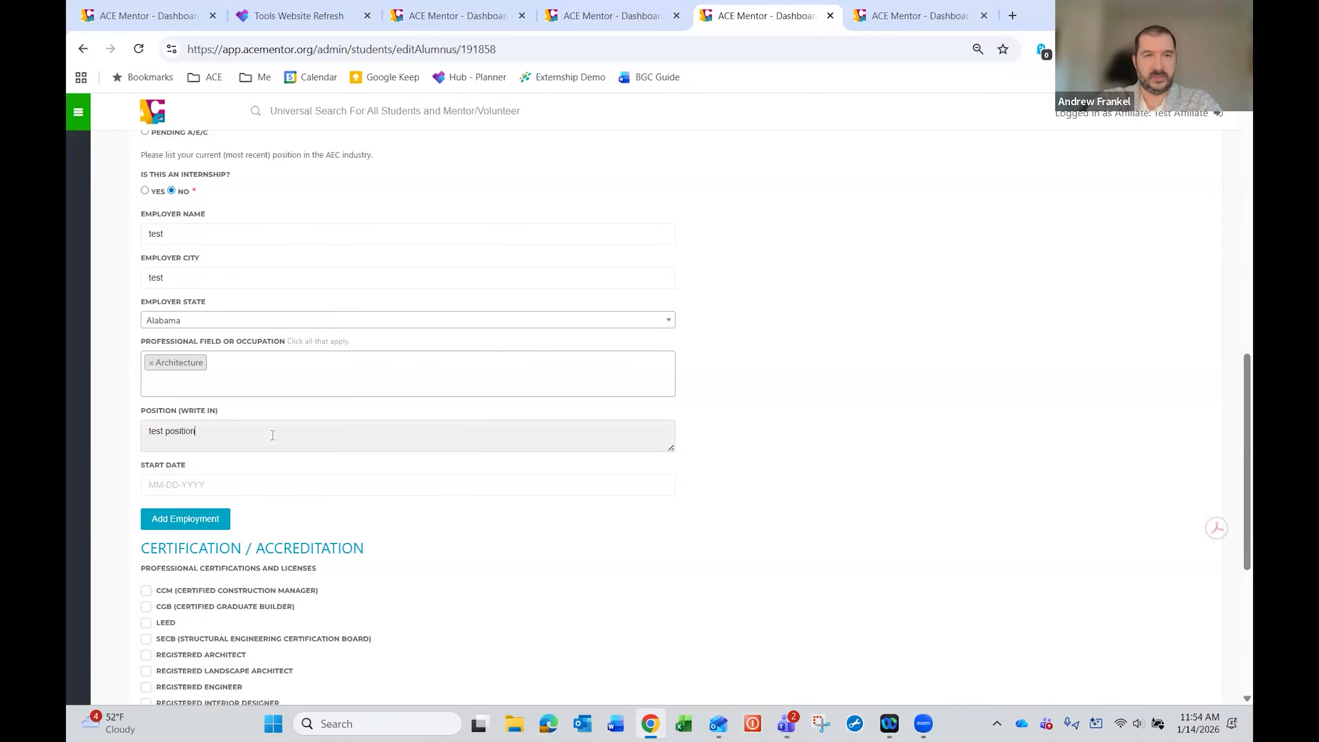
click(238, 480)
text(01-01-2026)
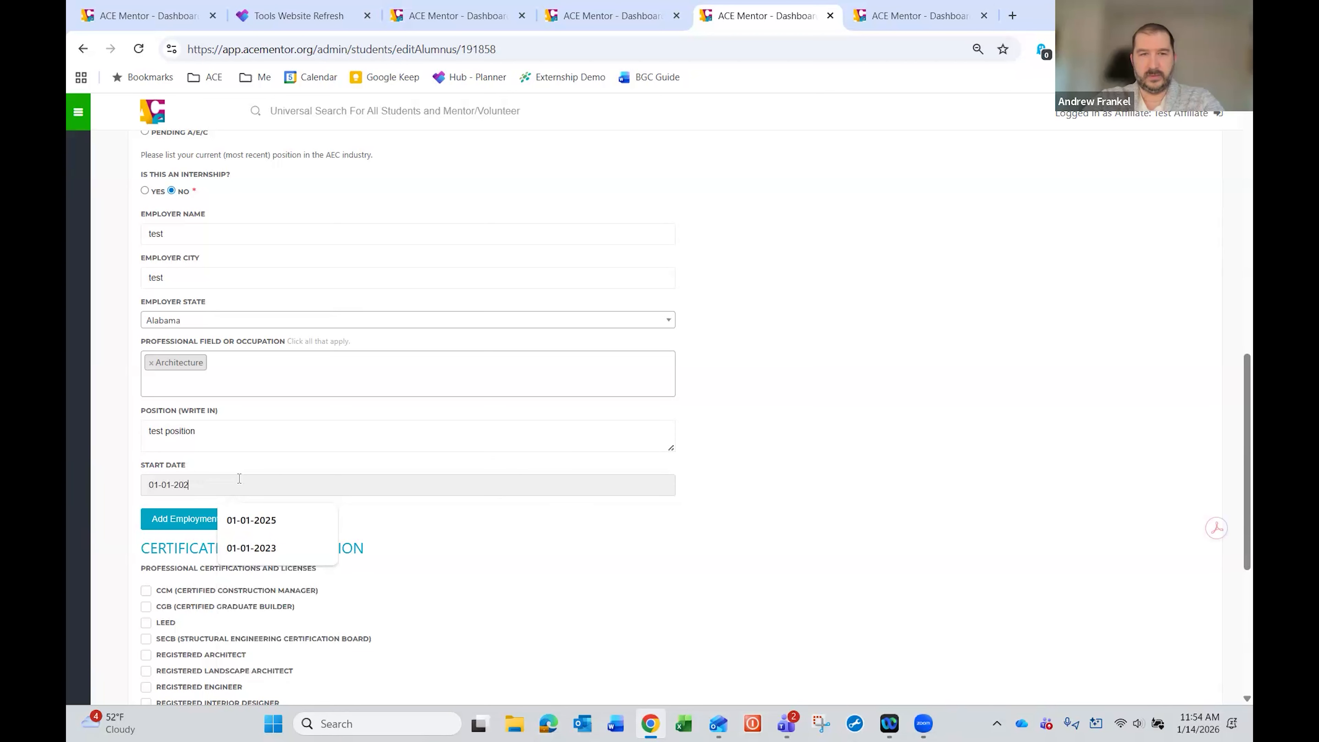
scroll(352, 470, down, 1)
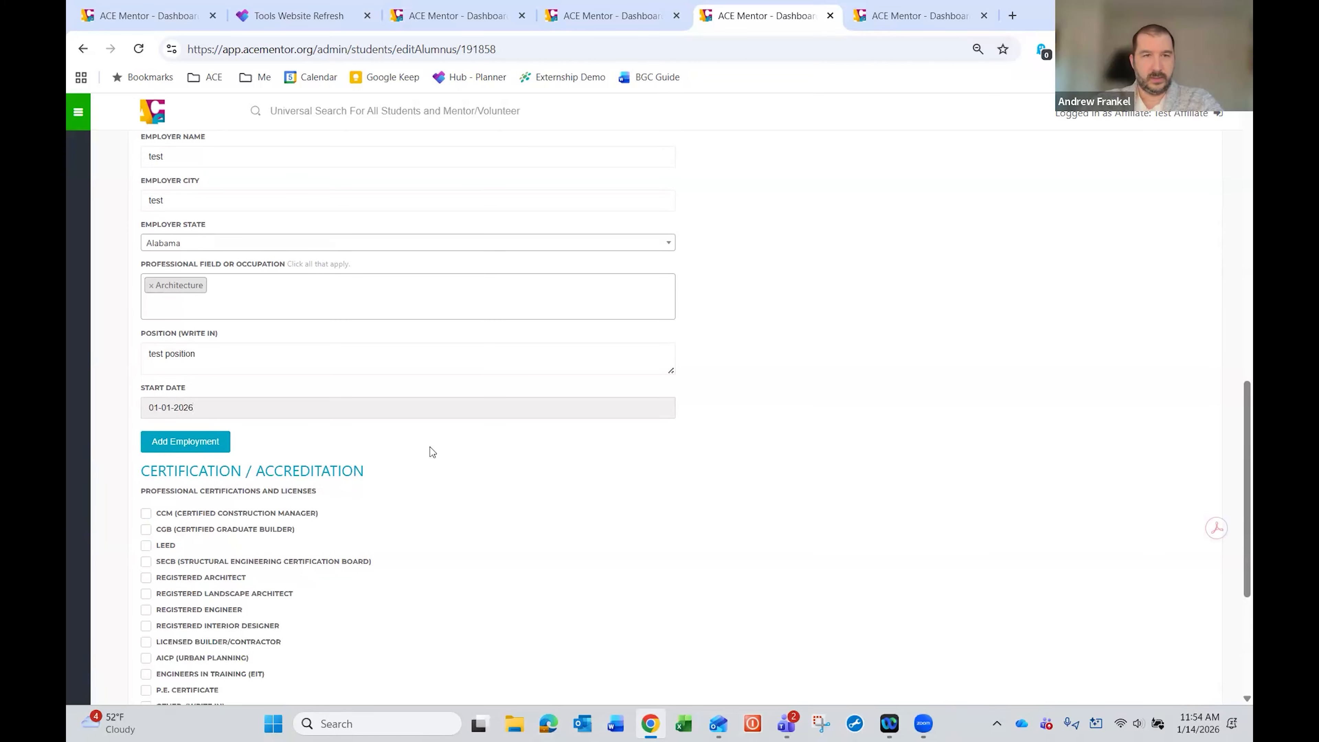
Step: Save the alumnus form with the Registered Interior Designer certification, data source Affiliate Sub Admin and interest in ACE involvement set to Yes
scroll(430, 451, down, 4)
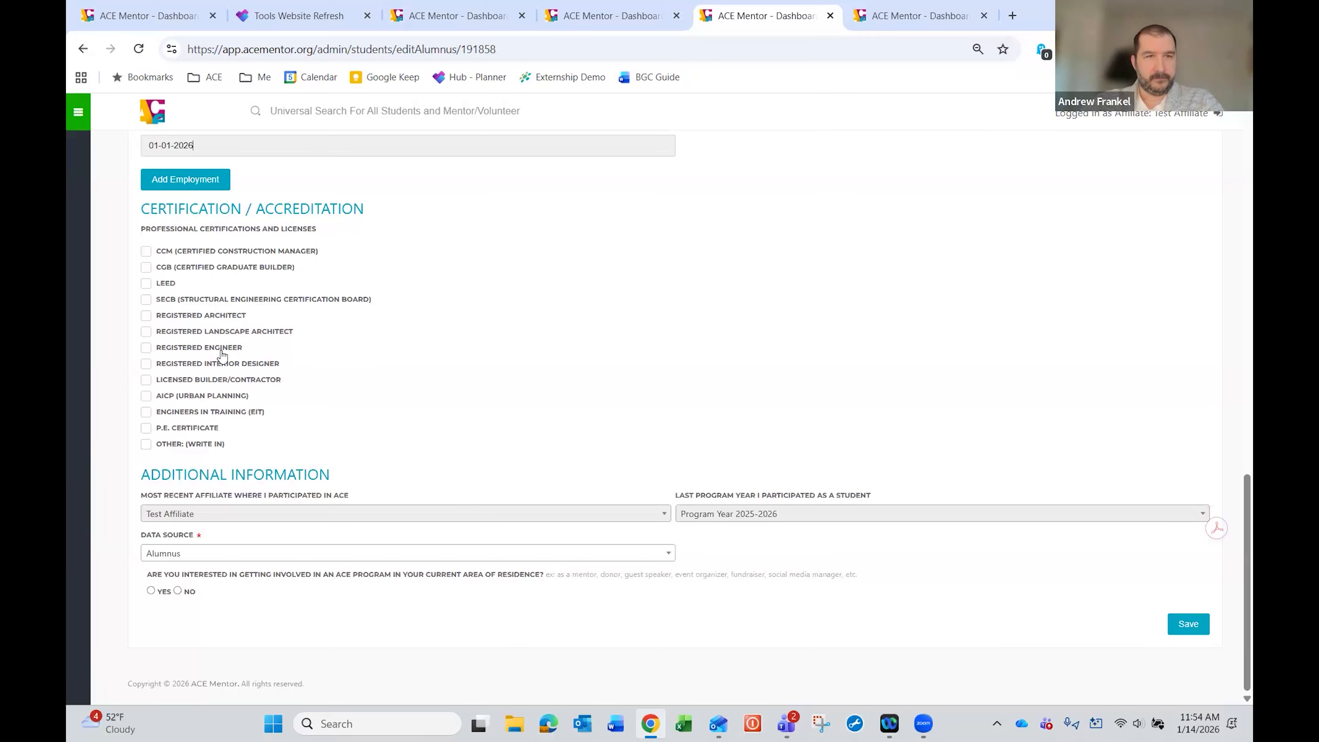
click(195, 366)
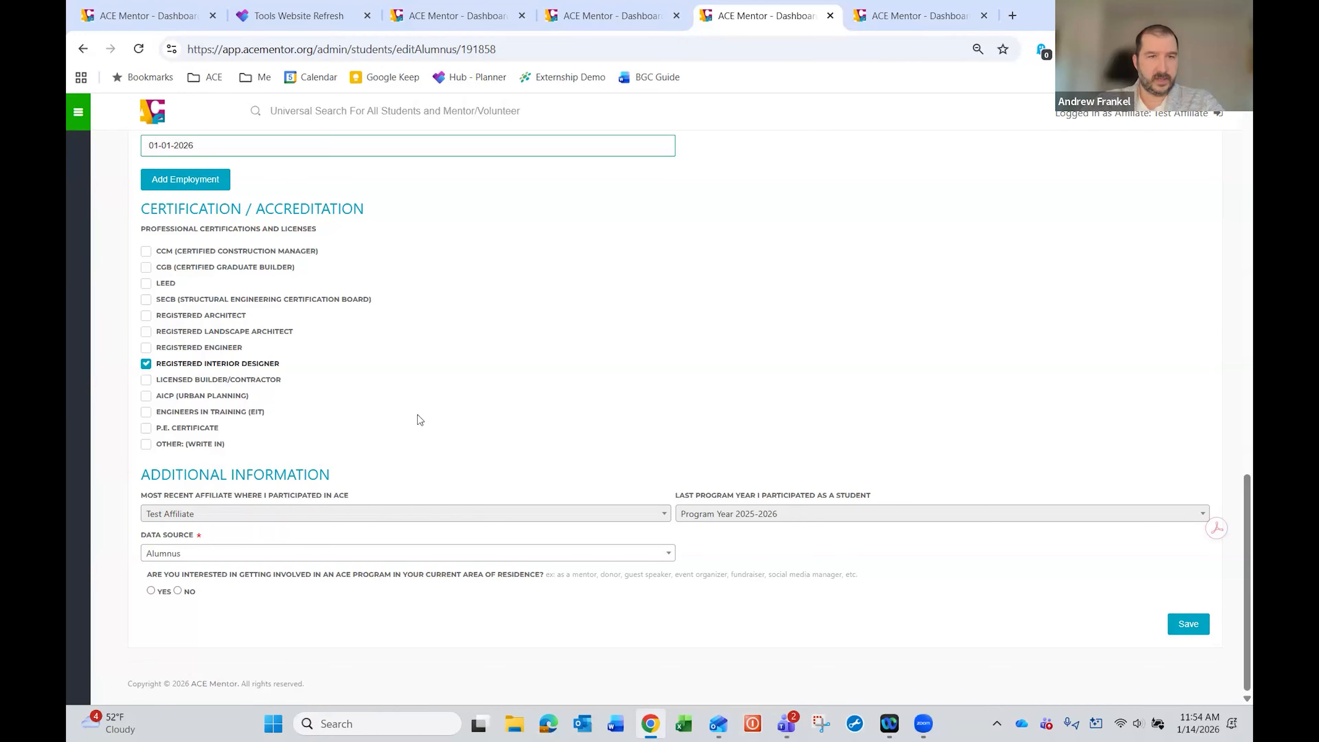
click(237, 556)
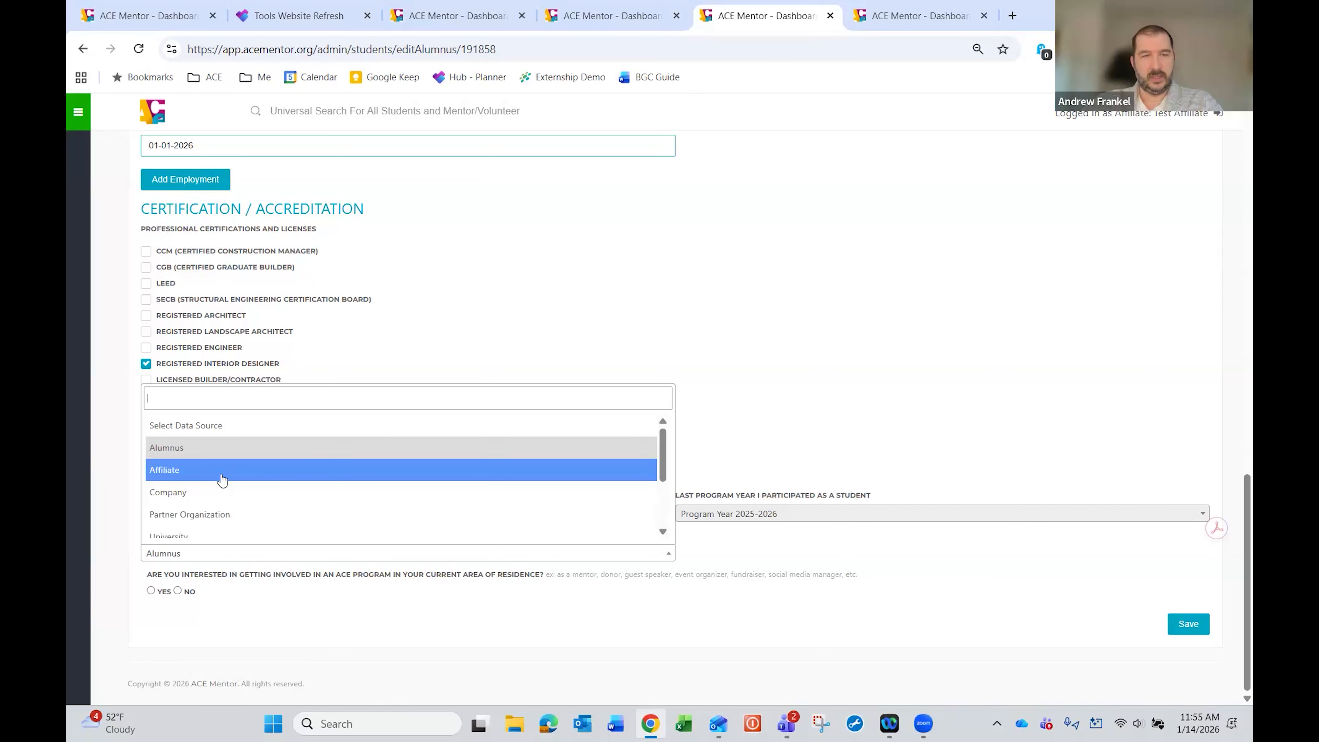
scroll(224, 482, down, 2)
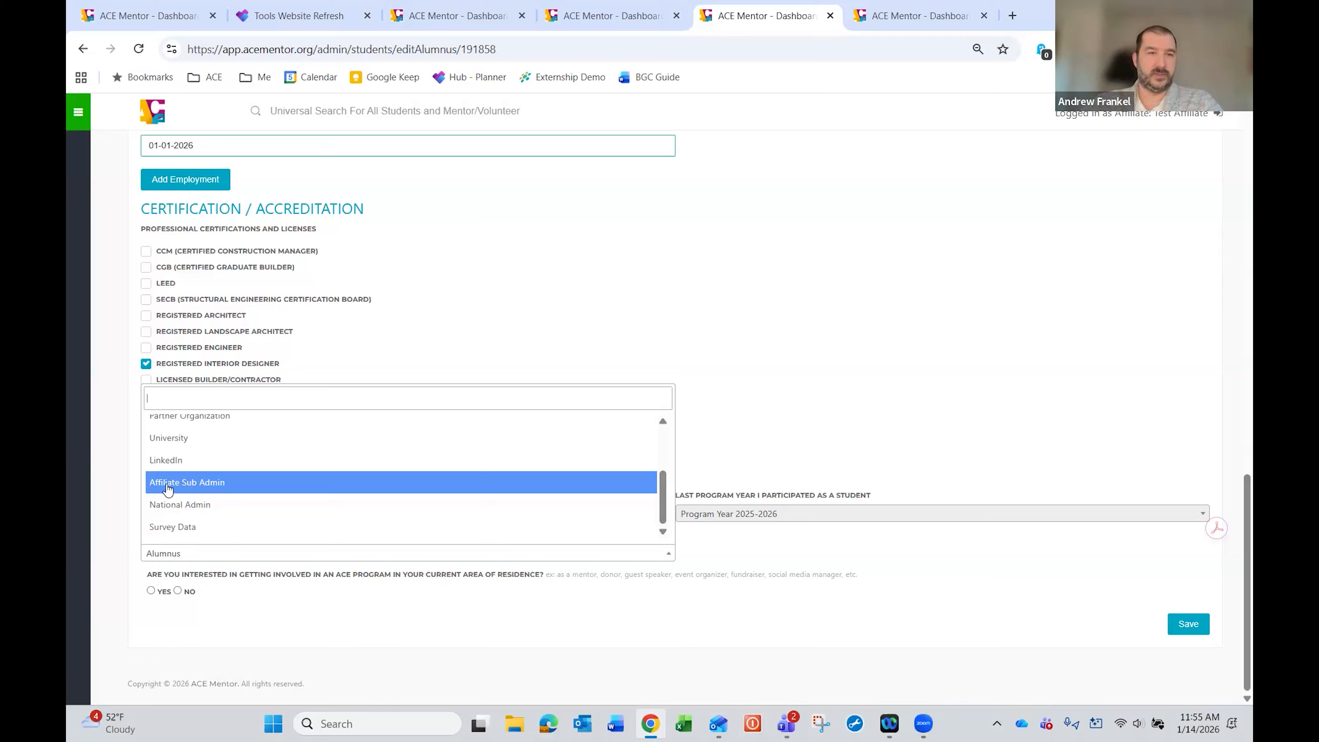
click(167, 488)
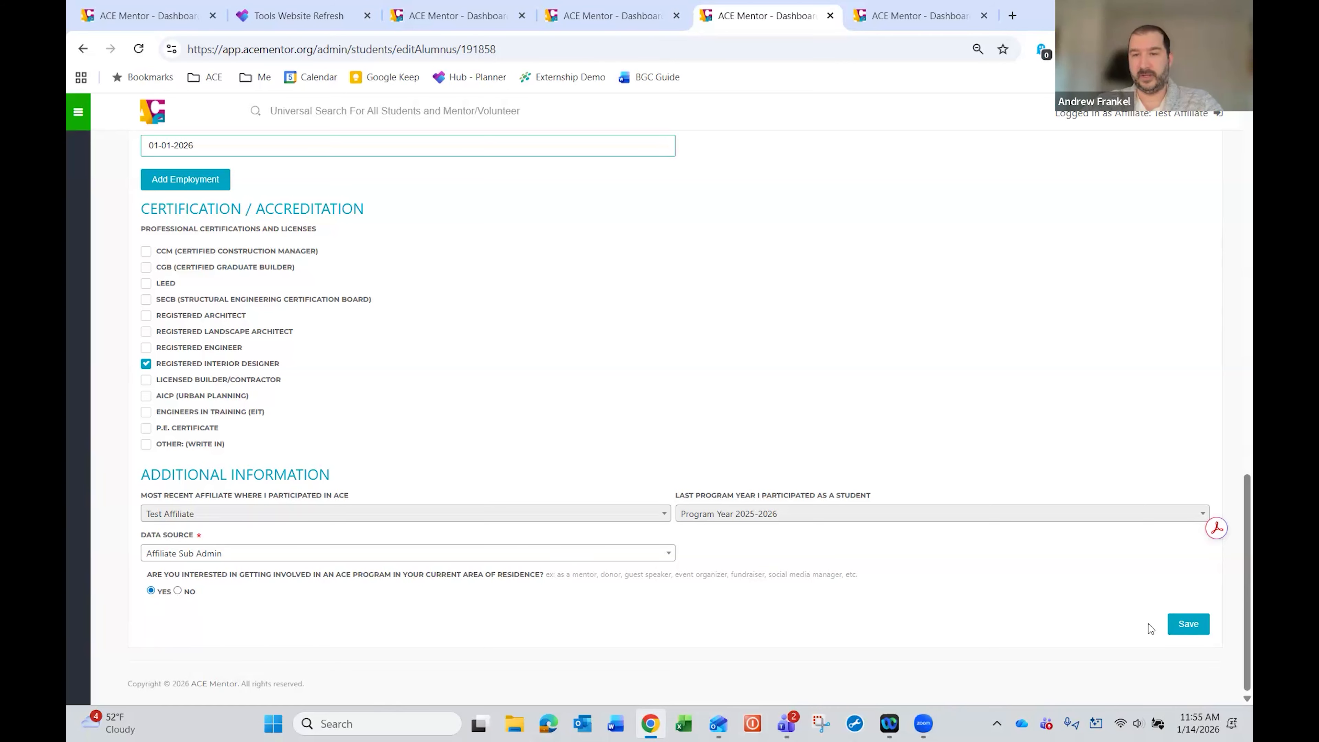
click(1182, 631)
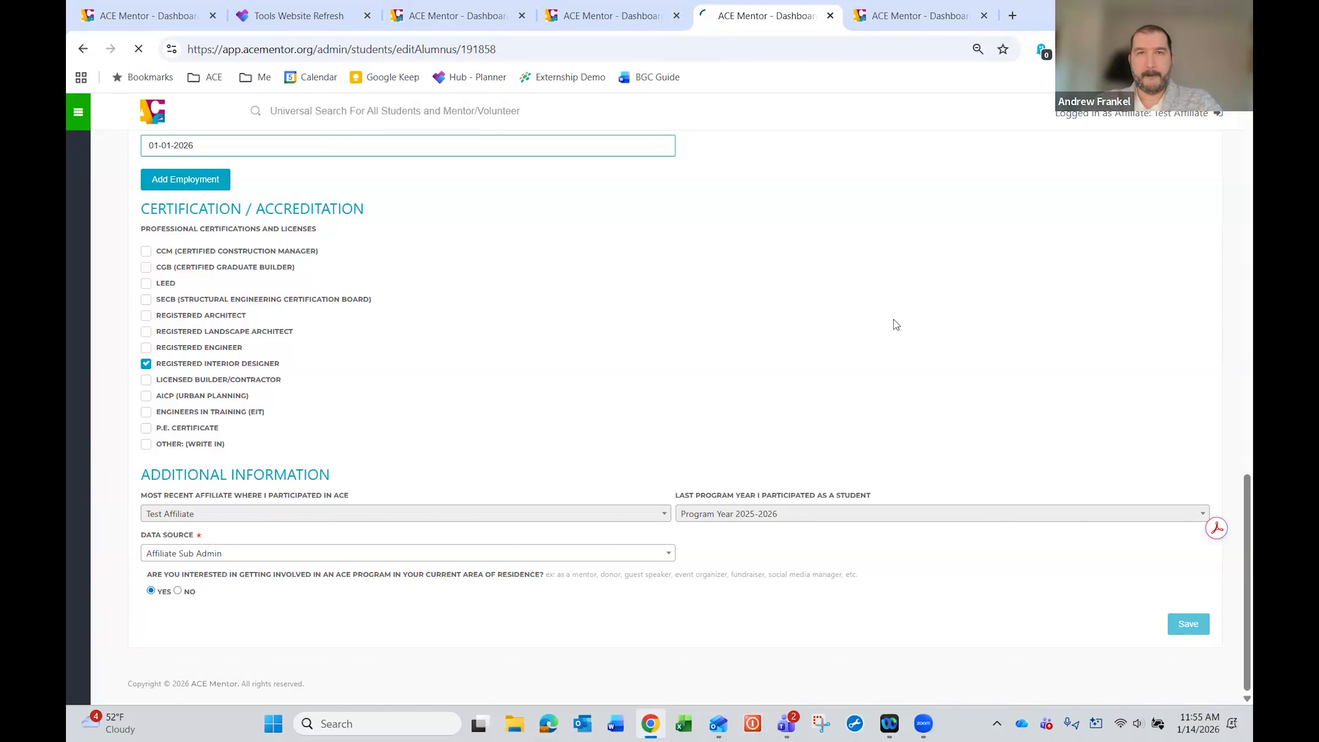
Step: Return to the student's profile and review the updated education, employment and certification details in its alumnus information
scroll(796, 360, down, 3)
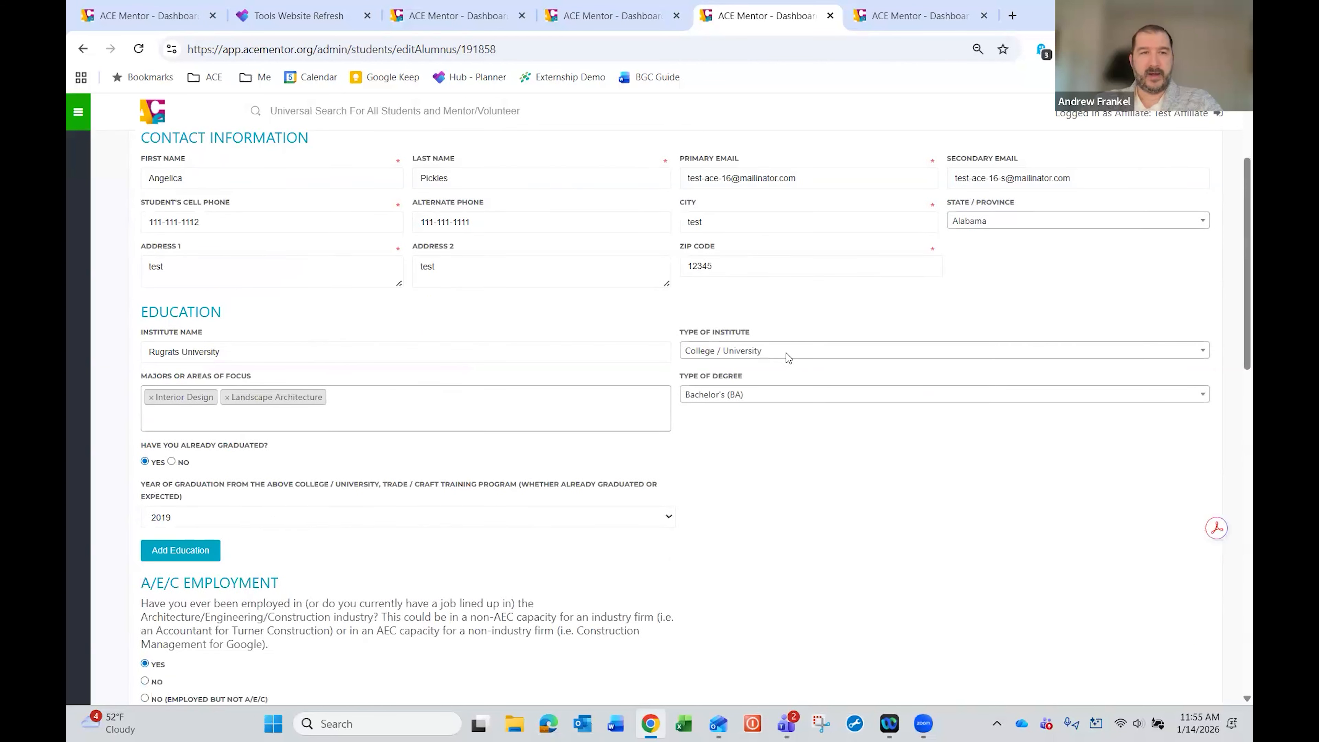
scroll(789, 358, down, 8)
scroll(1165, 164, up, 6)
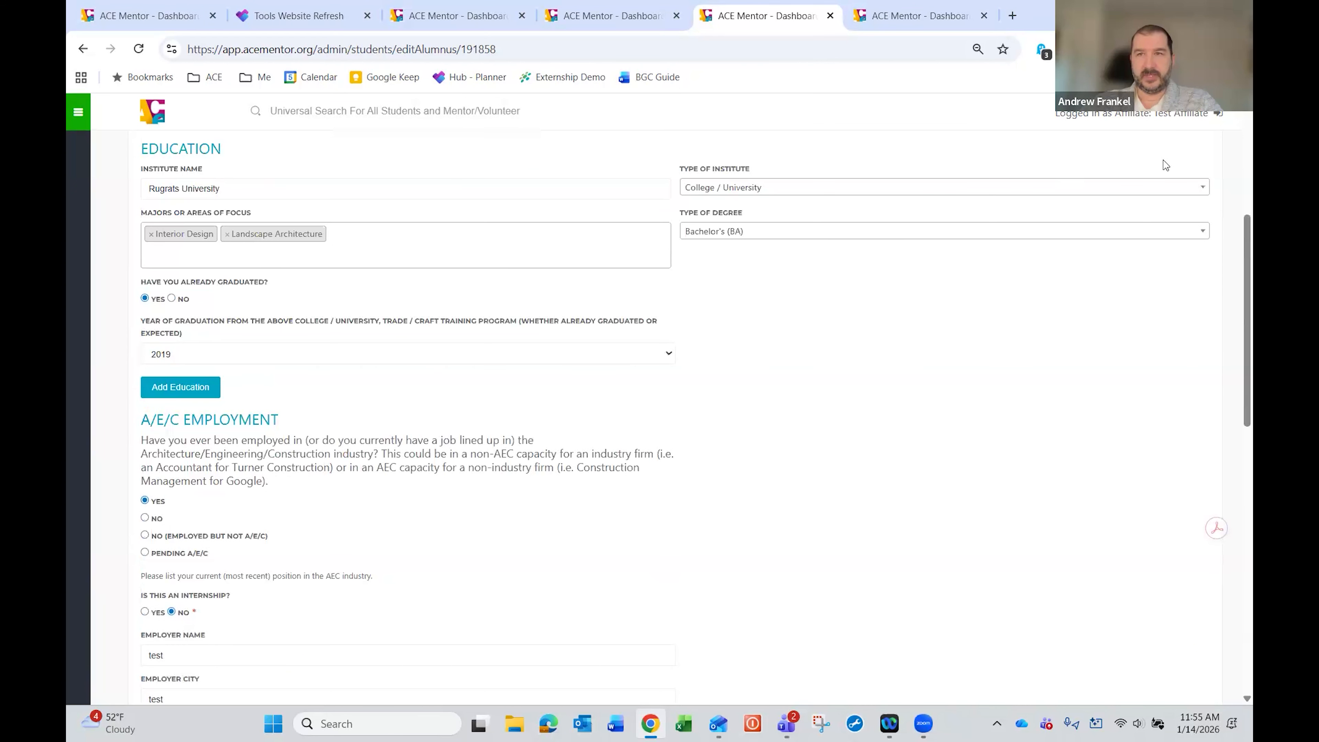
scroll(1166, 164, up, 5)
click(1189, 190)
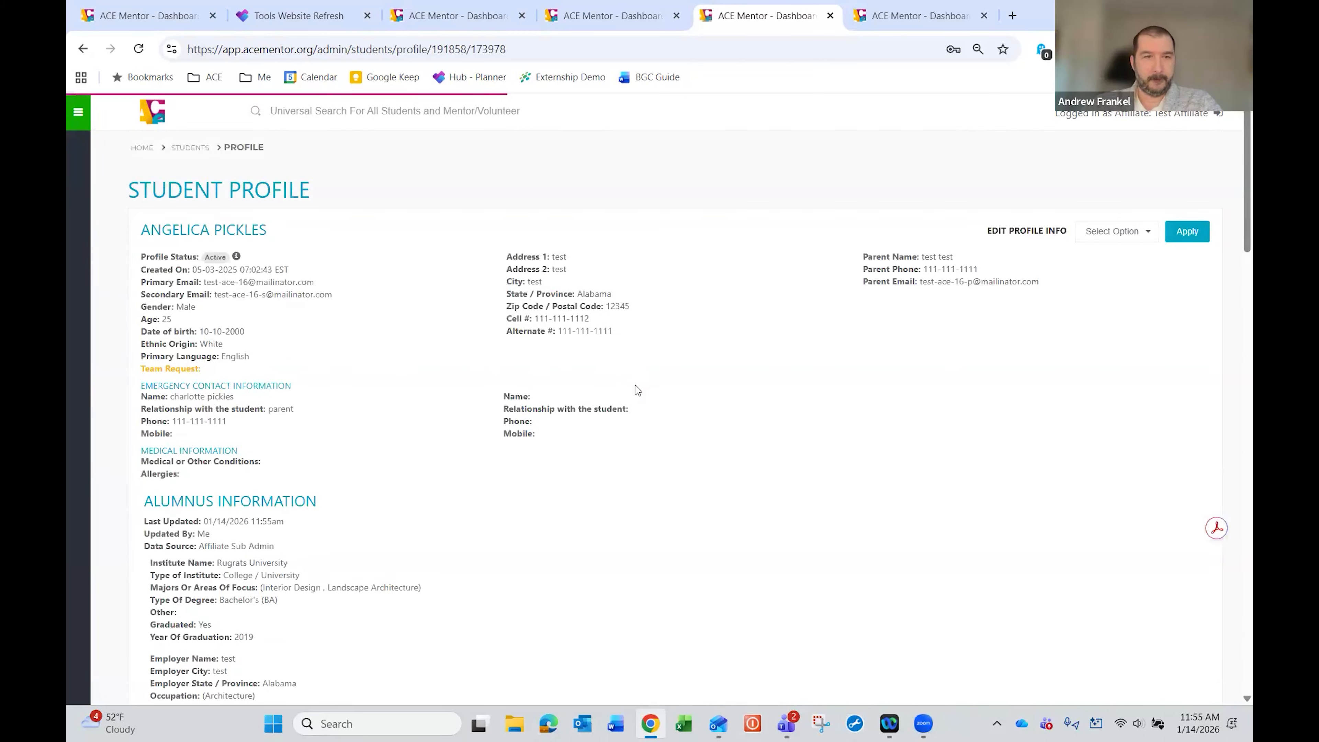
scroll(638, 391, down, 5)
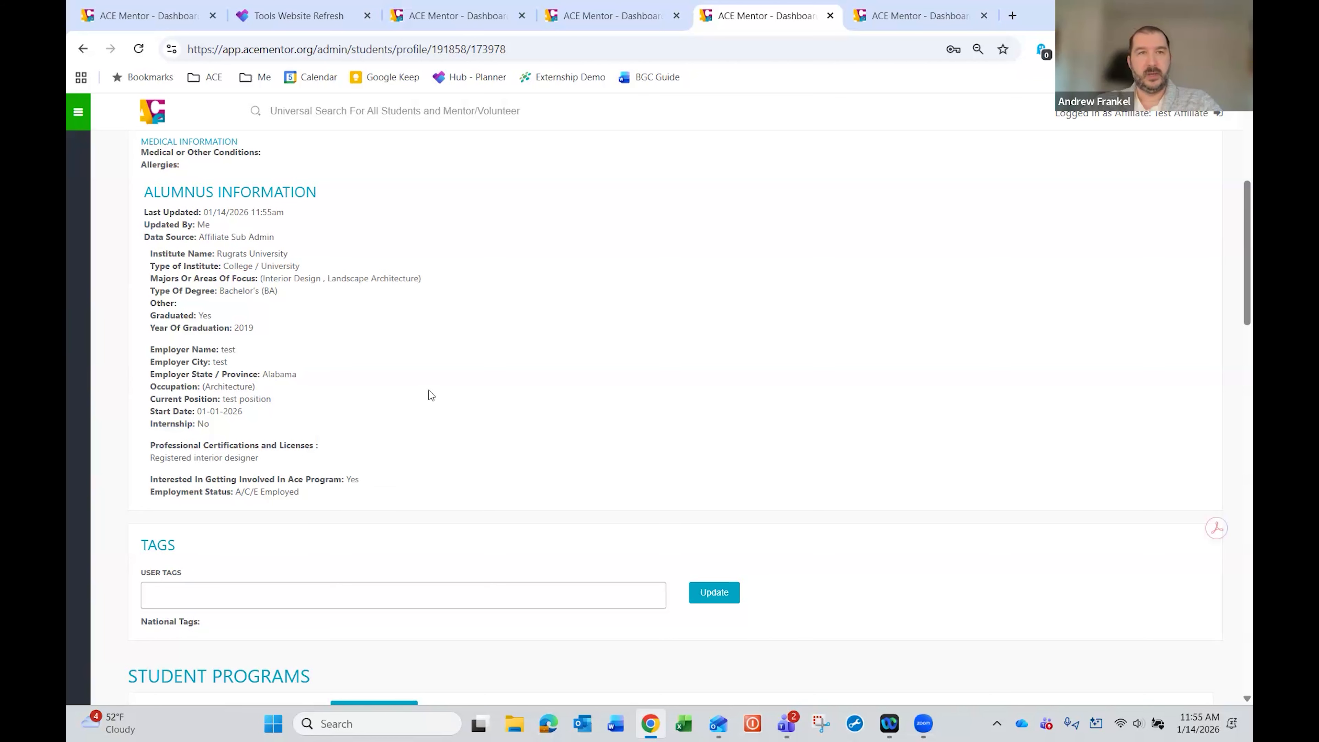
scroll(429, 395, up, 1)
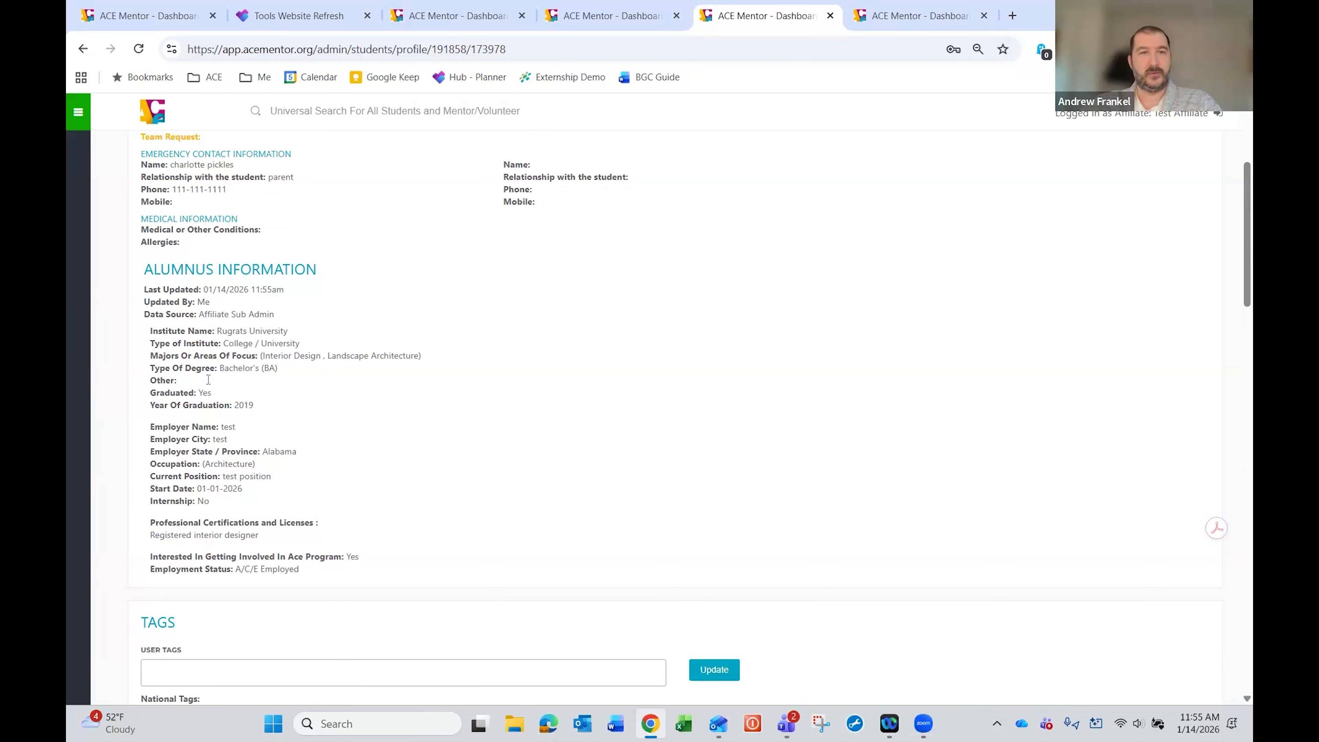
Step: Return to the alumni search, add the Total FTE in A/E/C filter to Is Alumni, and run the search
click(608, 15)
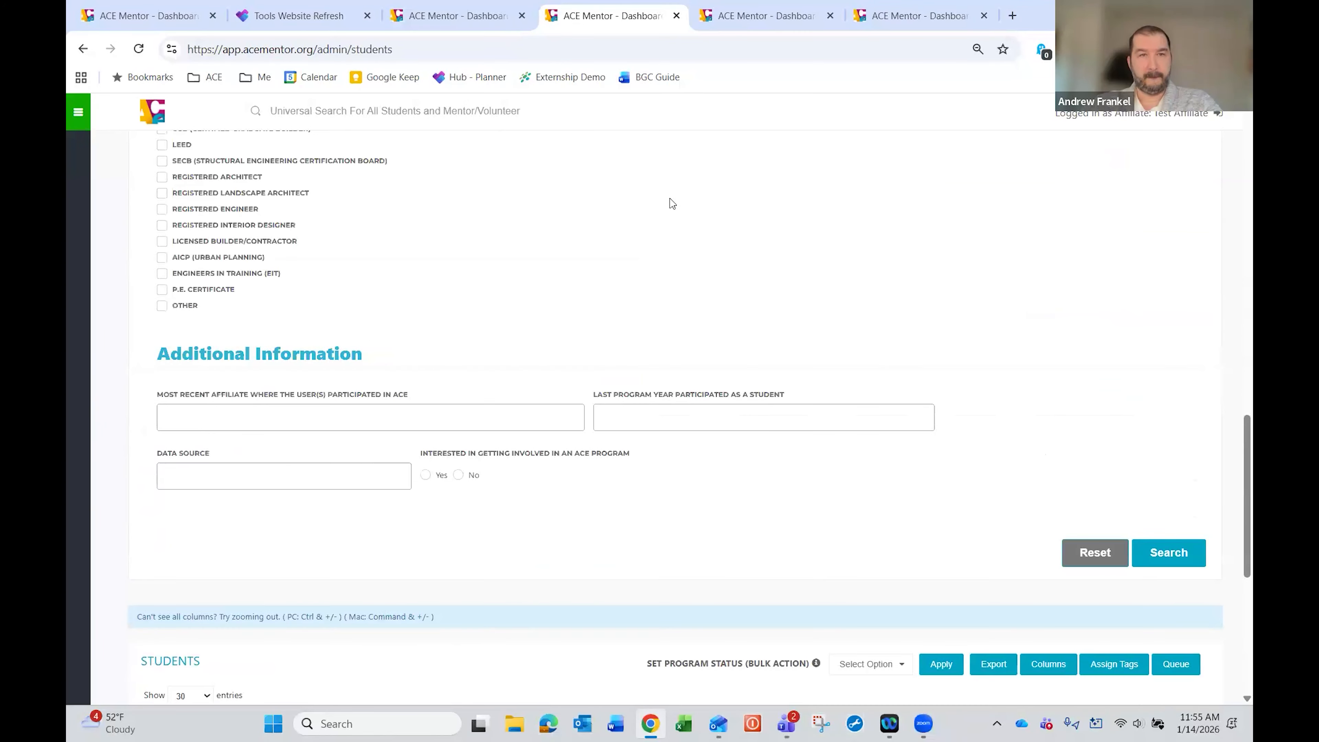
scroll(672, 205, up, 15)
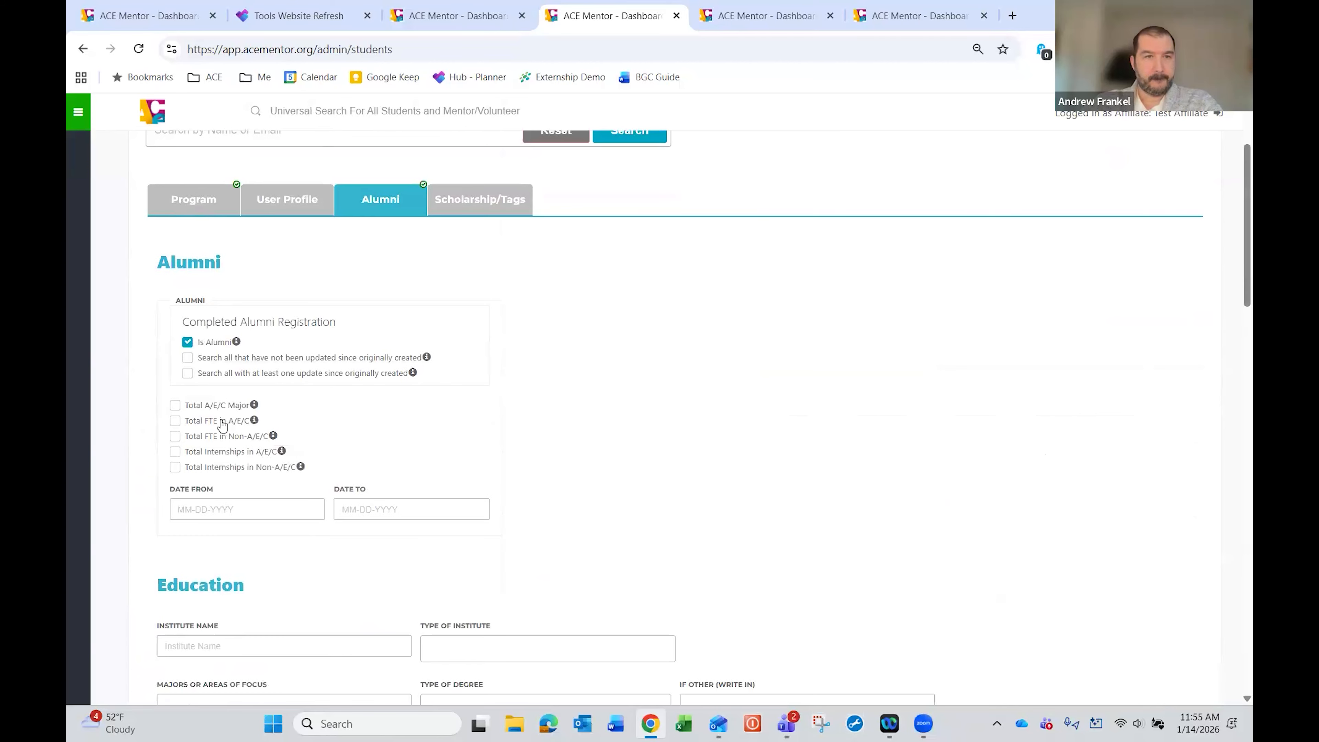
scroll(223, 423, down, 1)
click(174, 404)
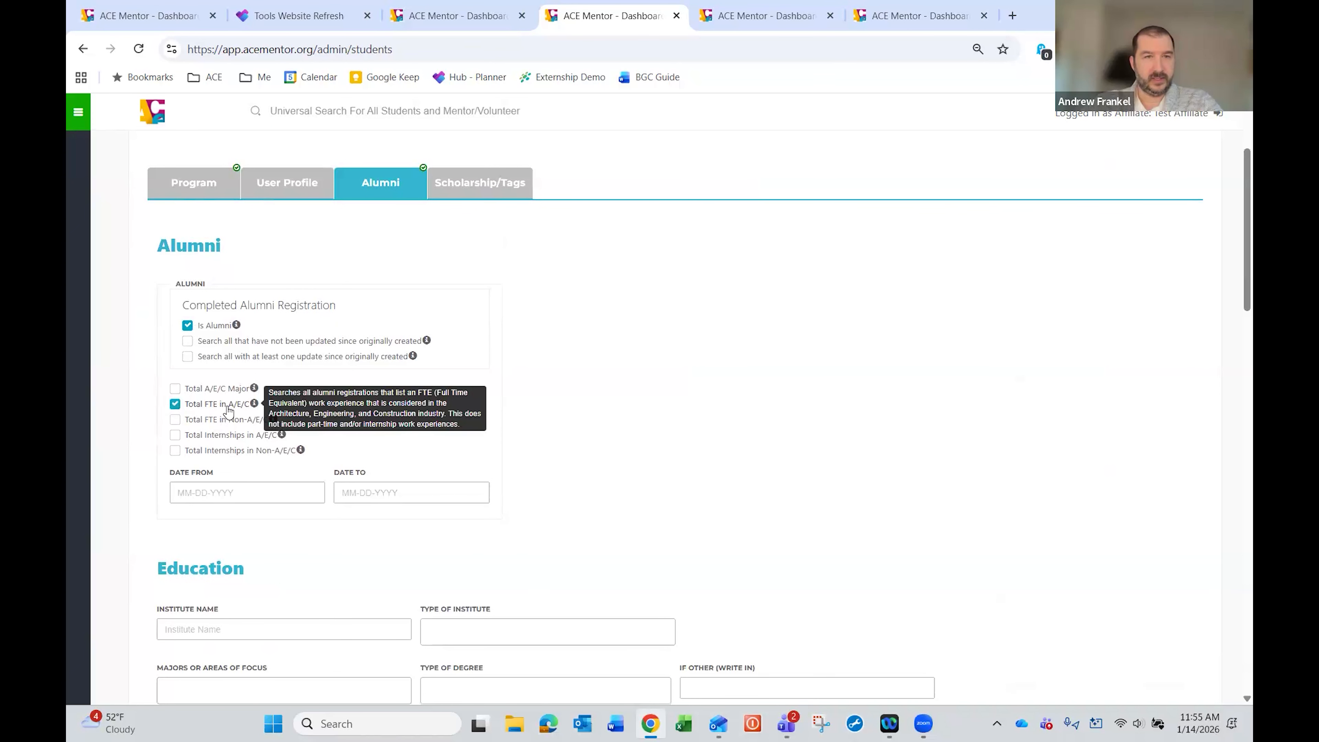
scroll(493, 331, down, 15)
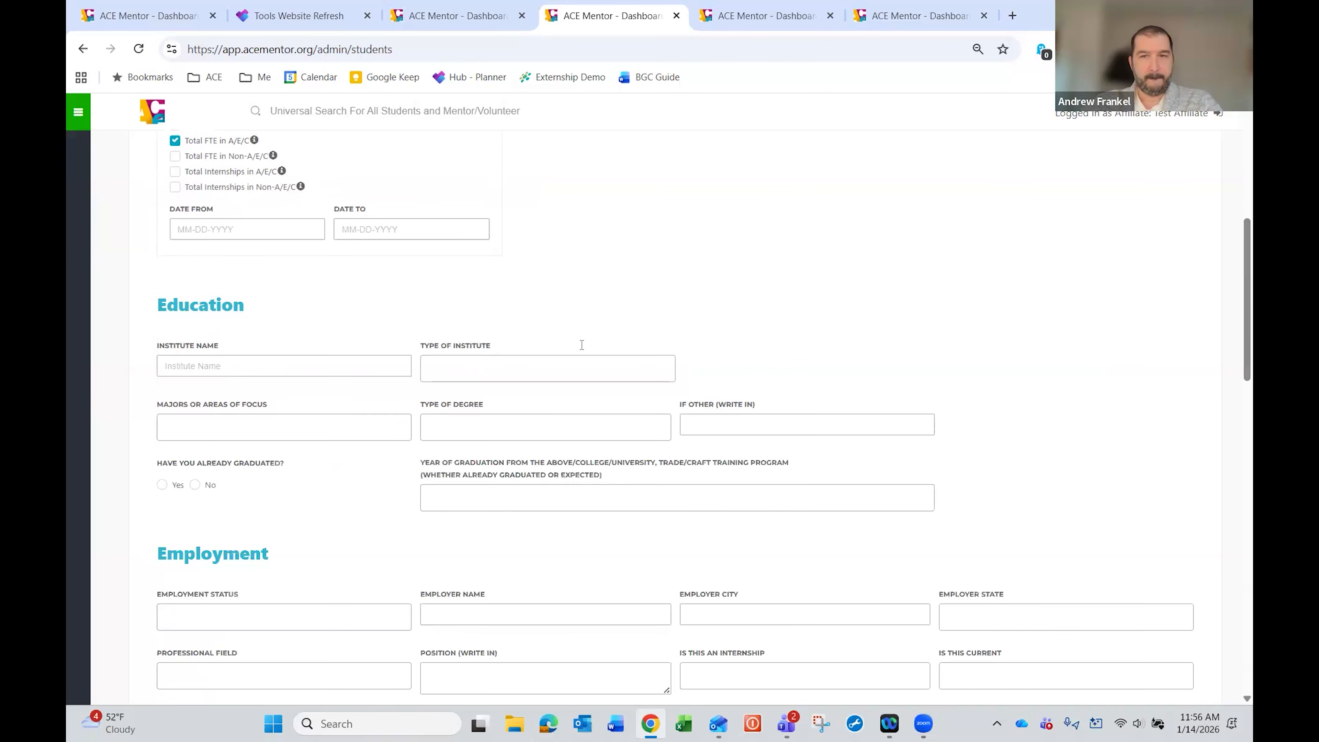
click(1171, 315)
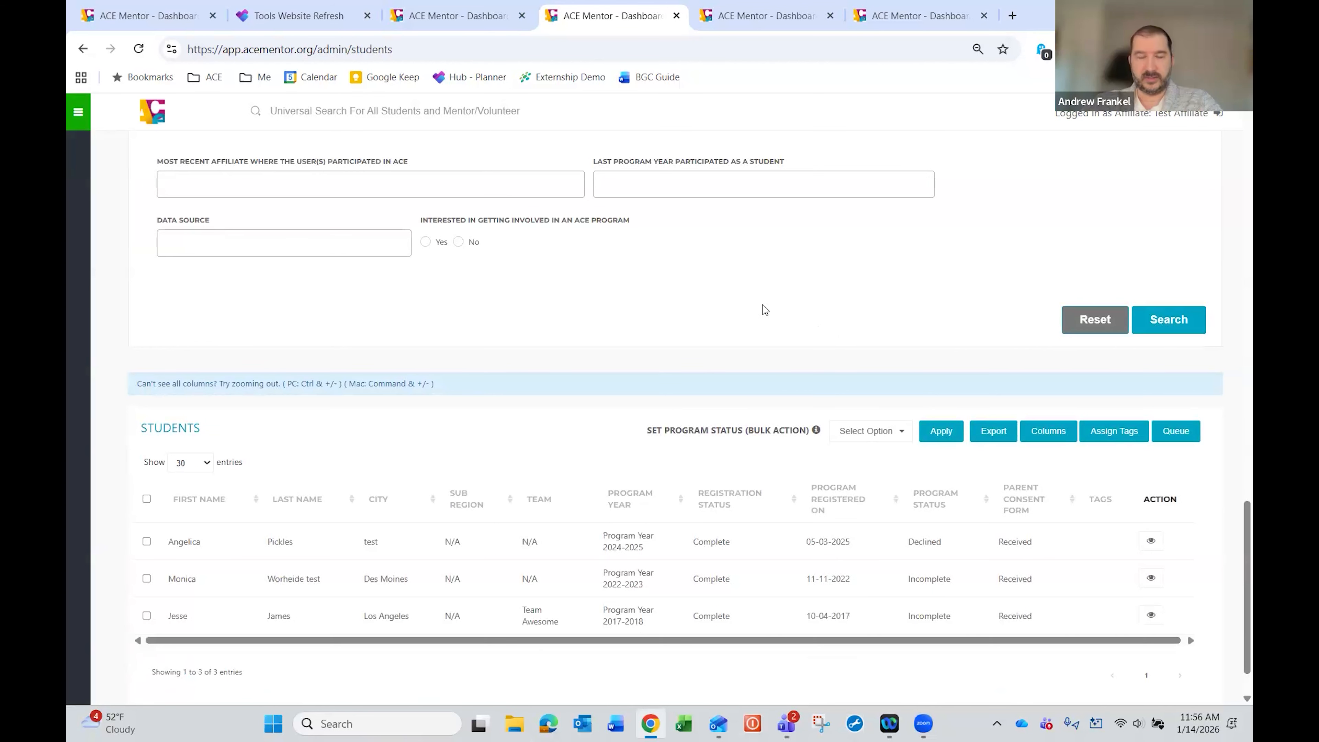
scroll(259, 510, down, 1)
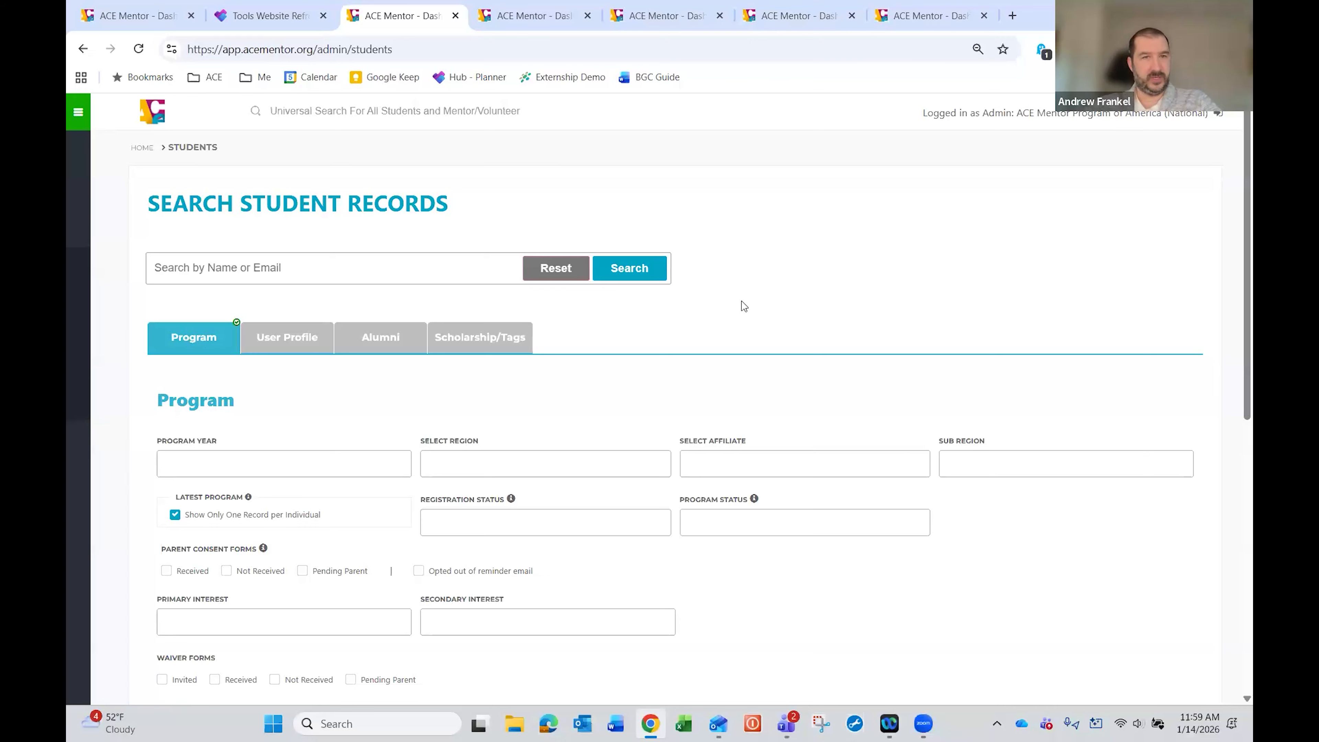
Step: Search the student records by the test student's full name and open the matching student's profile
text(r2 d2)
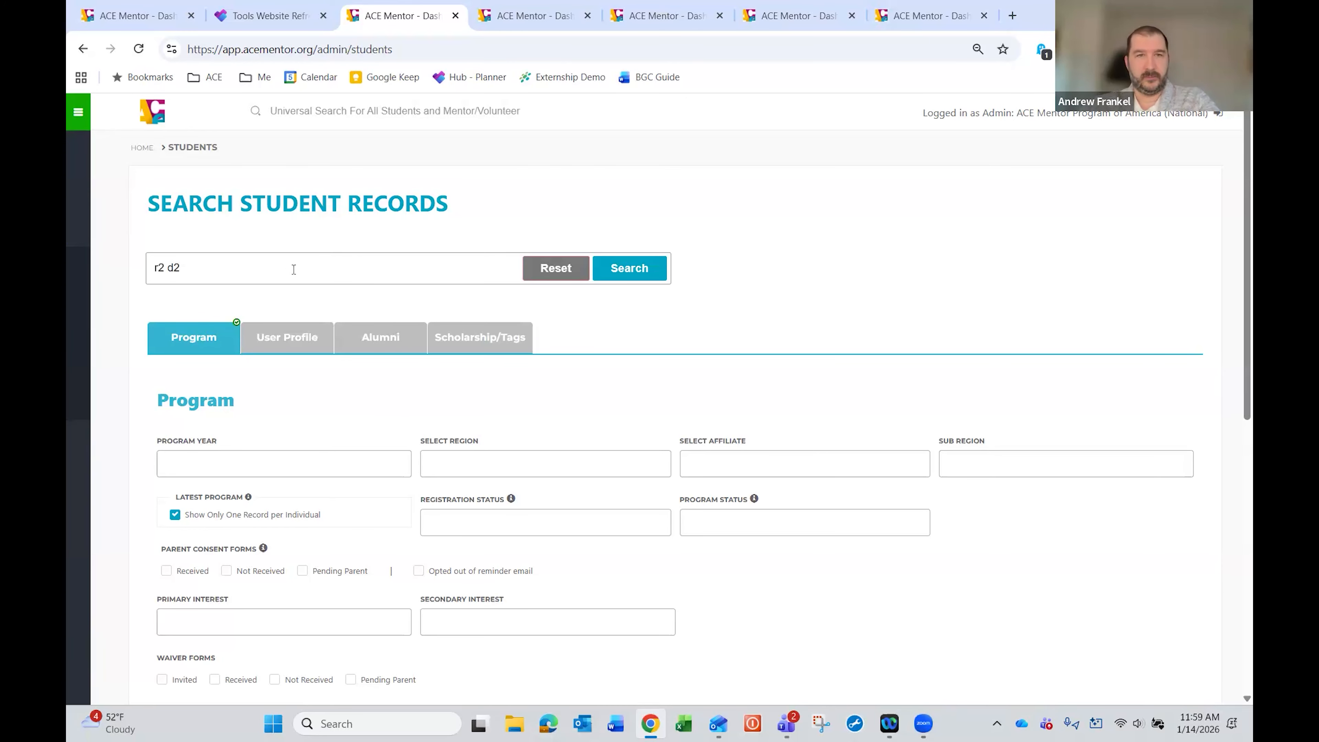
click(643, 275)
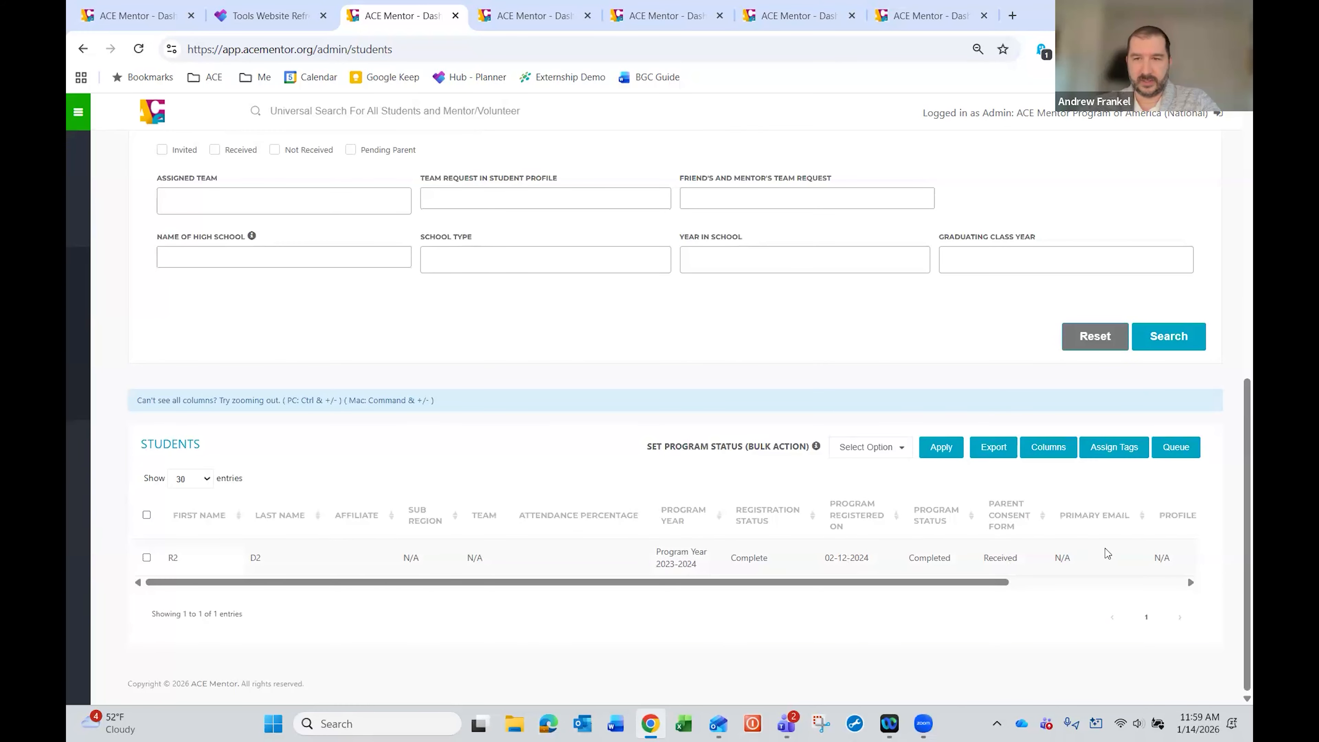
click(471, 564)
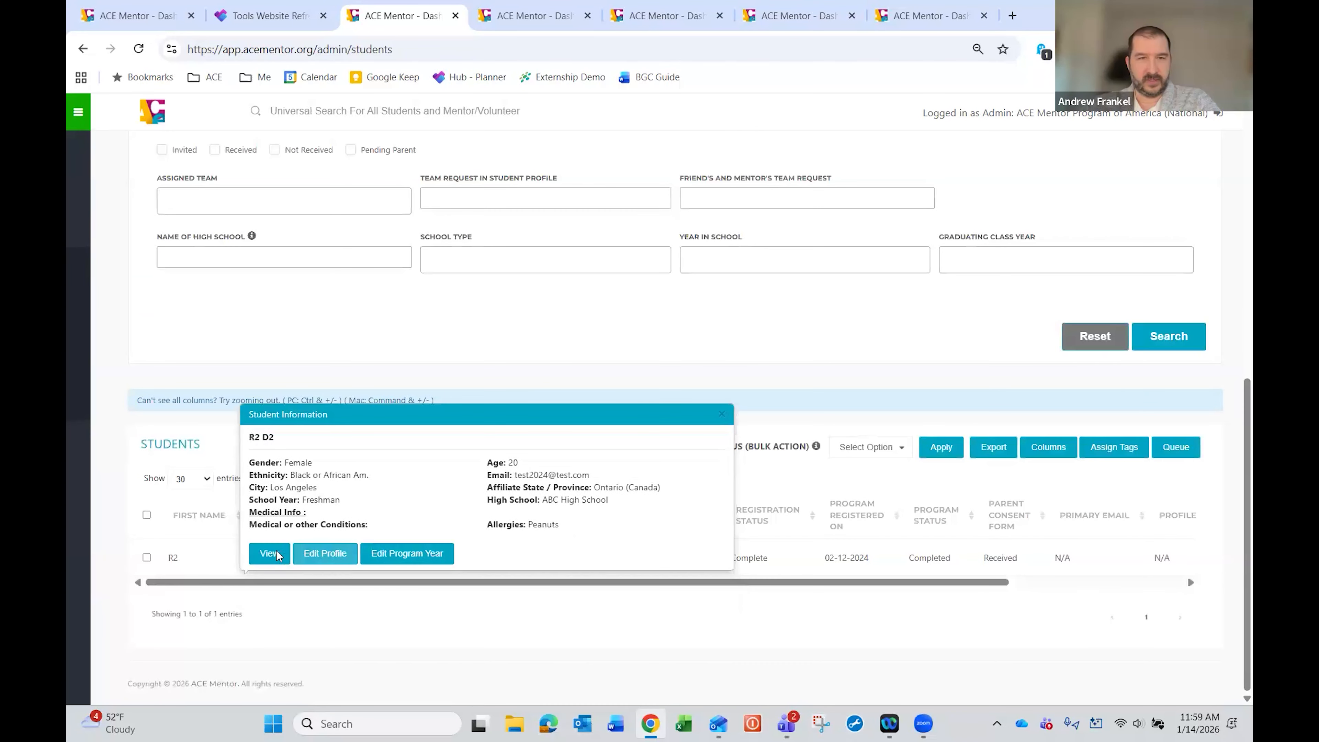
click(270, 554)
Step: Examine the student's program years, registration and program statuses, and timeline in the profile
scroll(483, 377, down, 10)
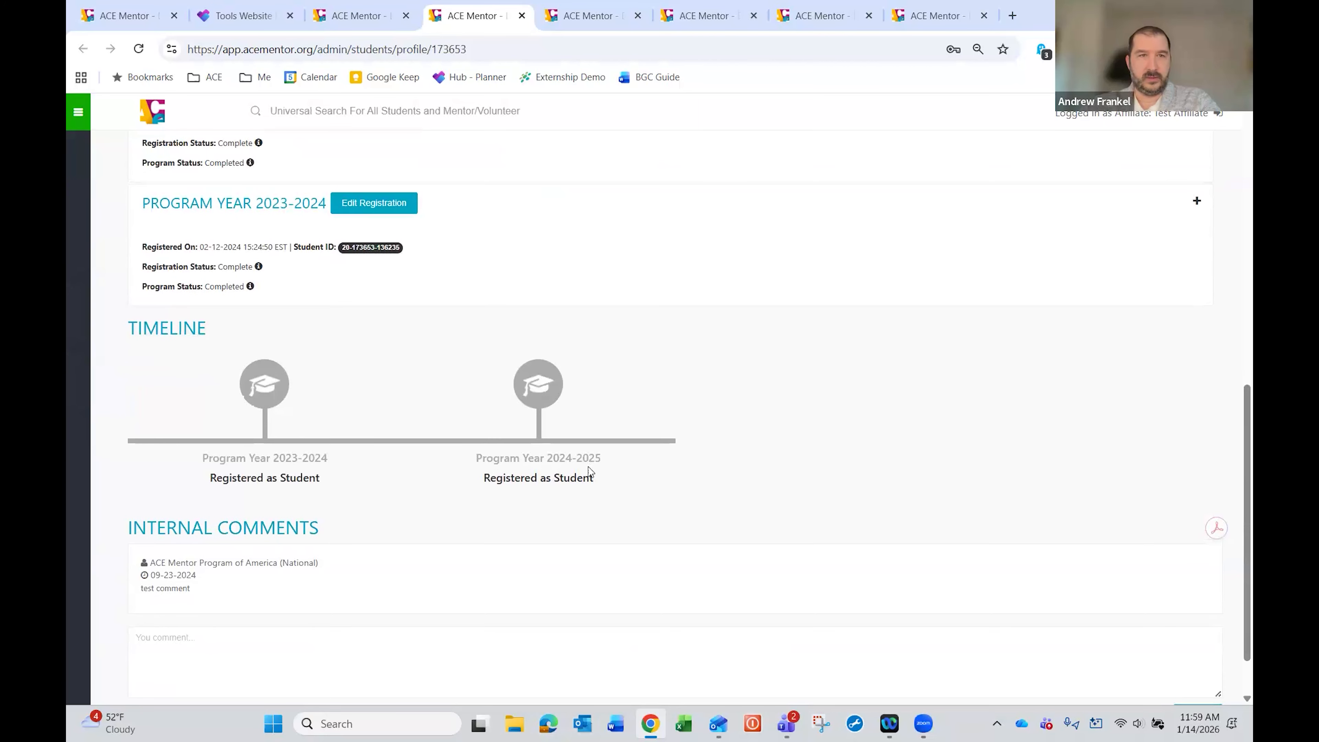
scroll(576, 434, up, 10)
scroll(374, 447, down, 4)
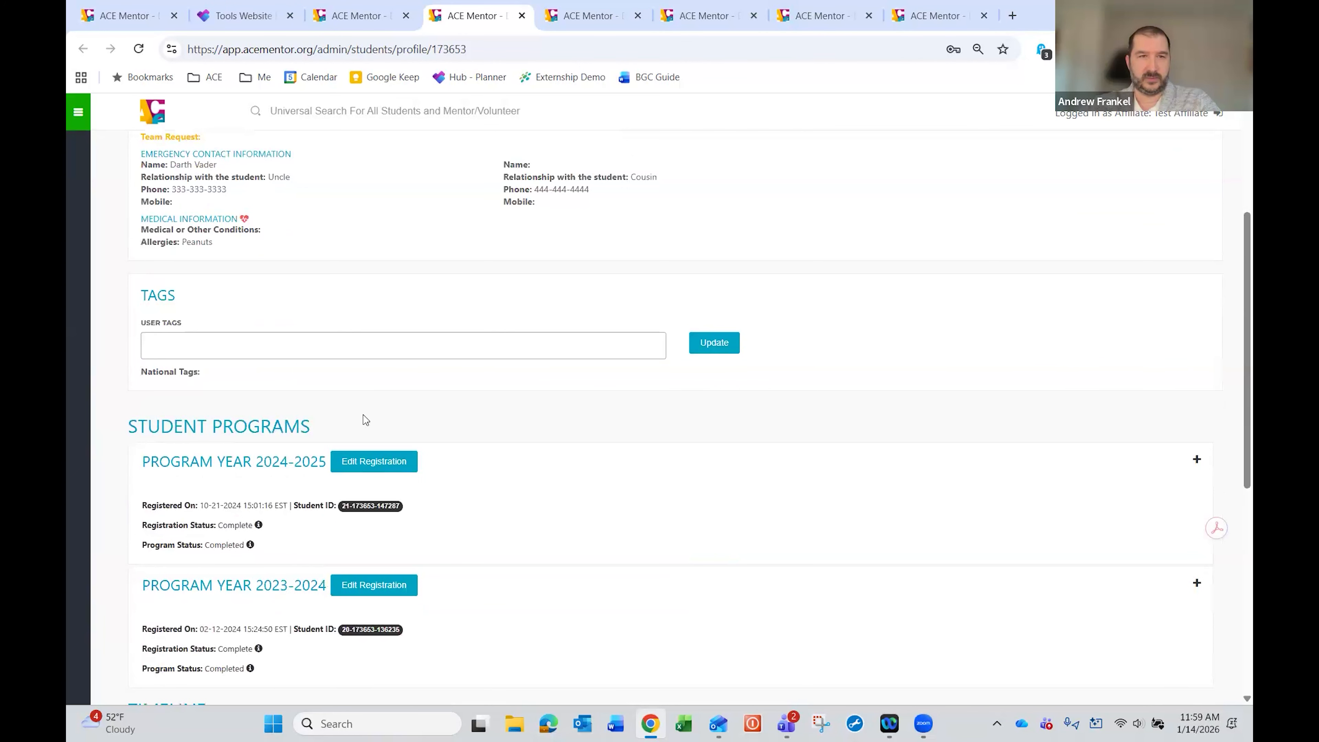
scroll(493, 380, down, 3)
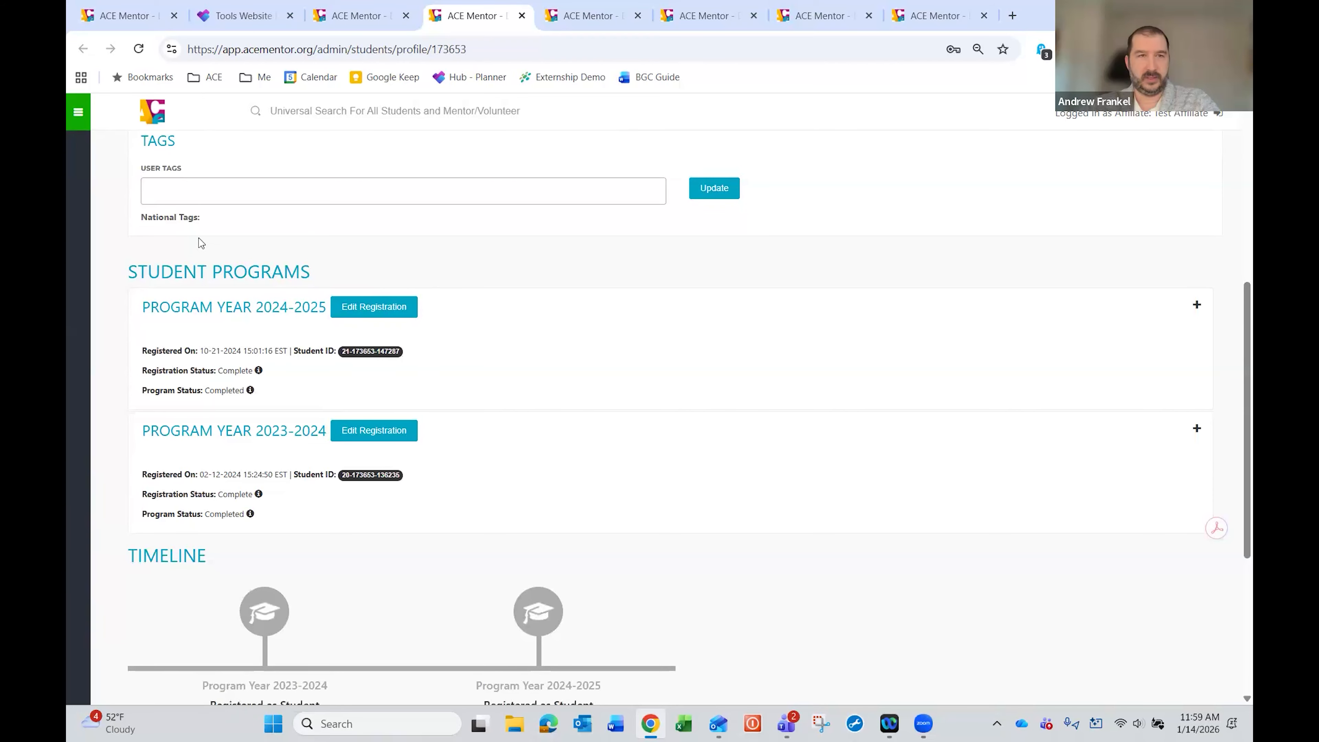
scroll(277, 338, up, 2)
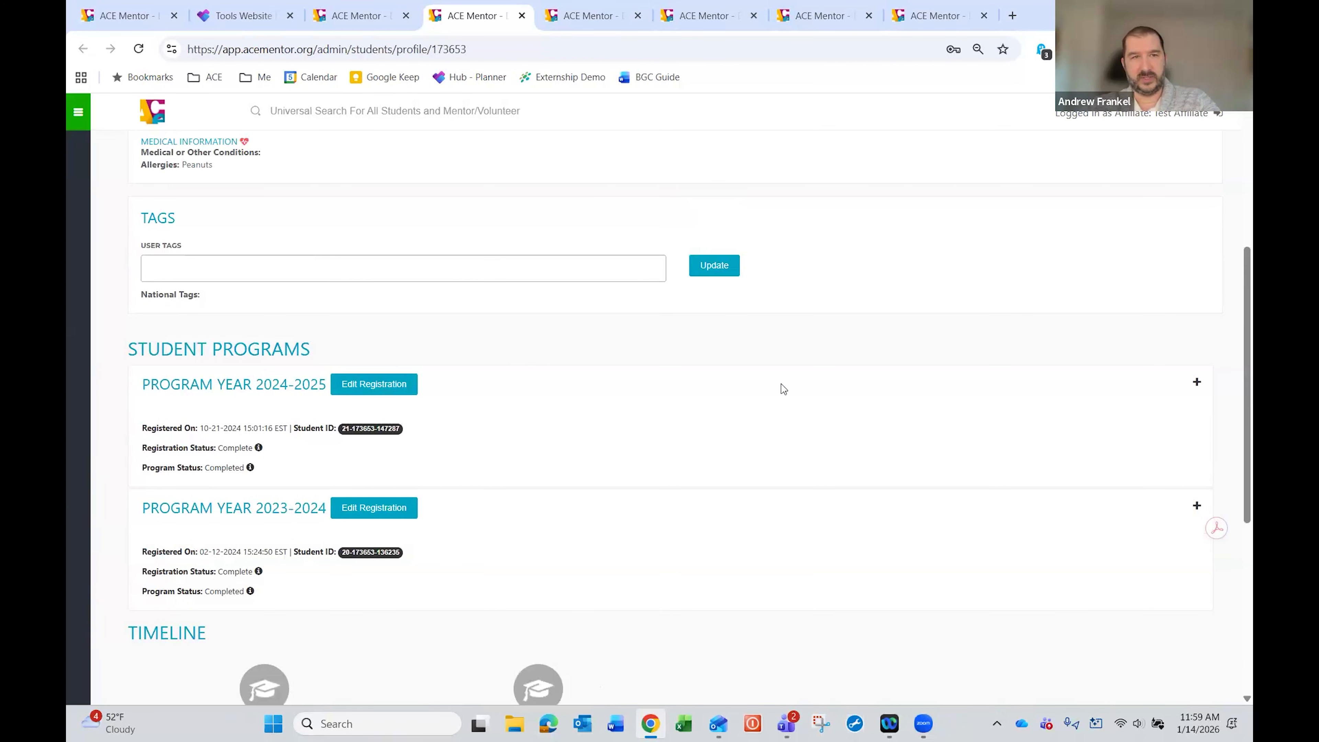
scroll(781, 386, up, 3)
scroll(884, 374, up, 3)
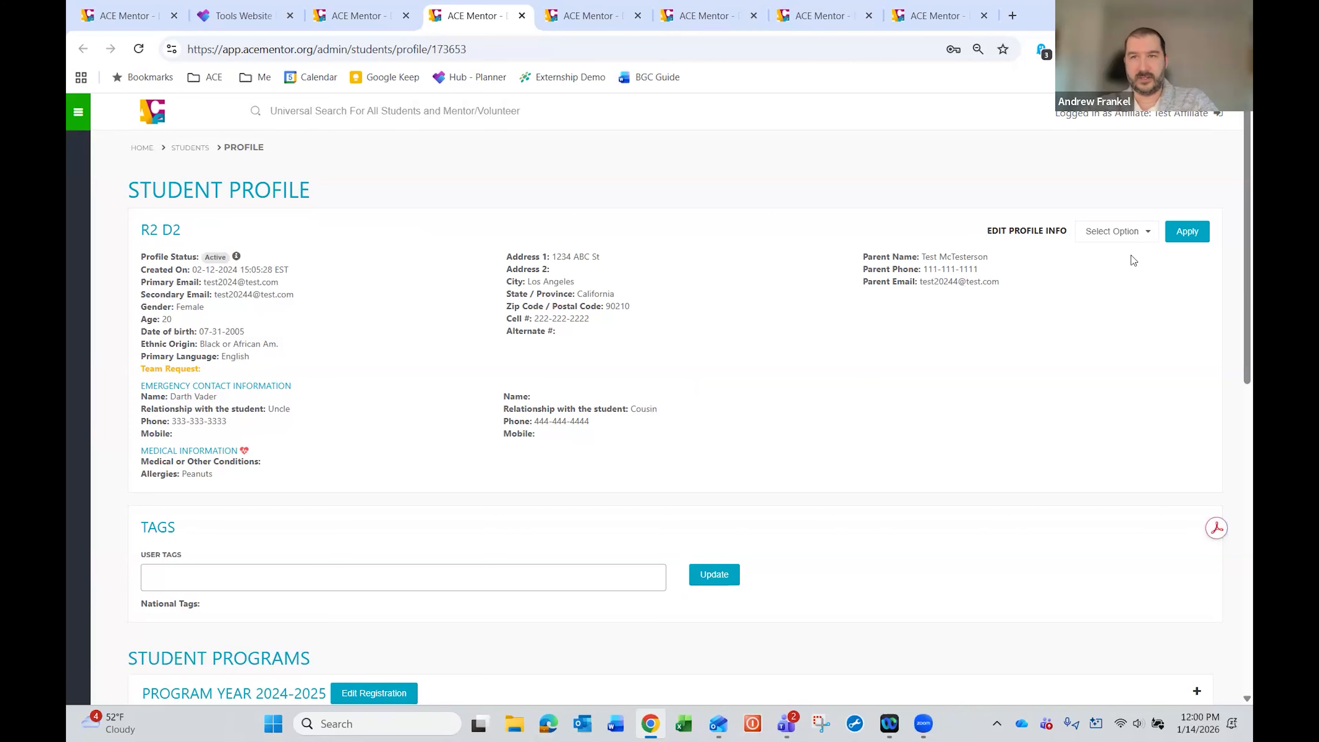
Step: Open the Register Alumnus form for this student from the profile options and check its contact information
click(1128, 237)
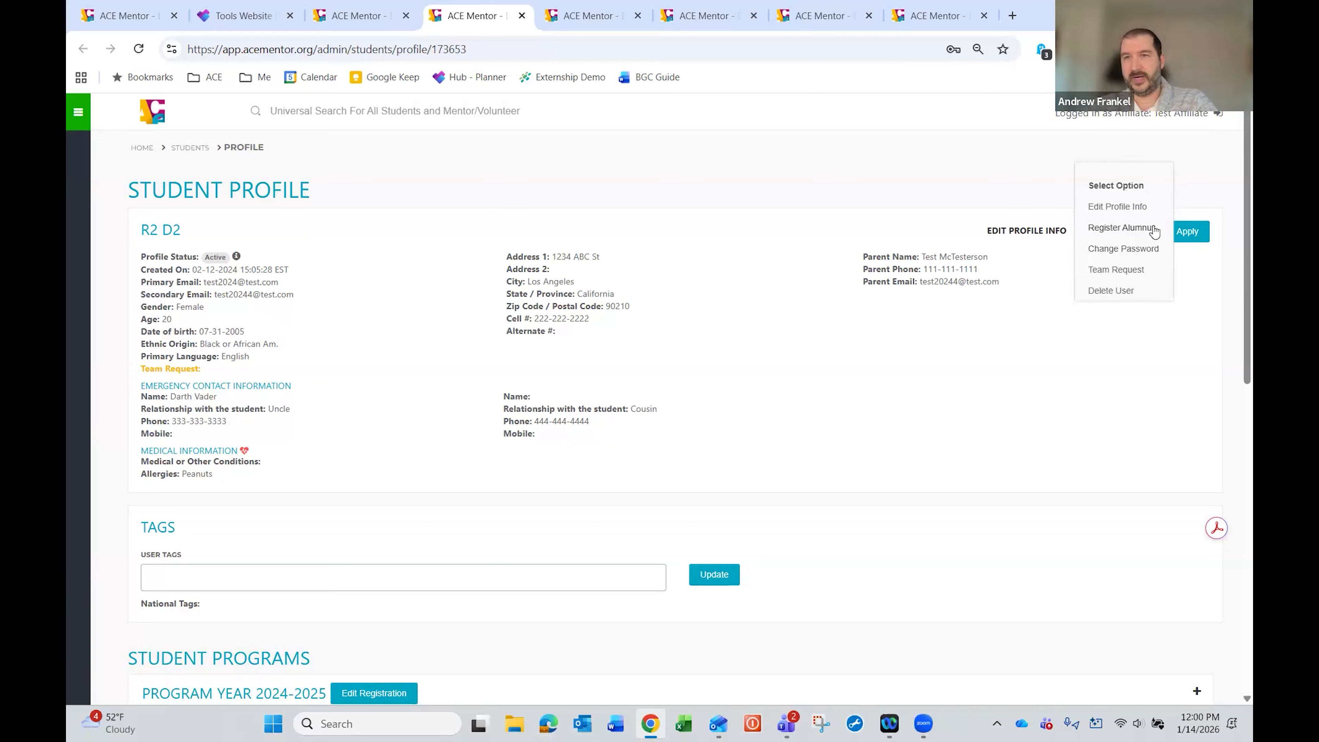
click(1117, 230)
click(1190, 238)
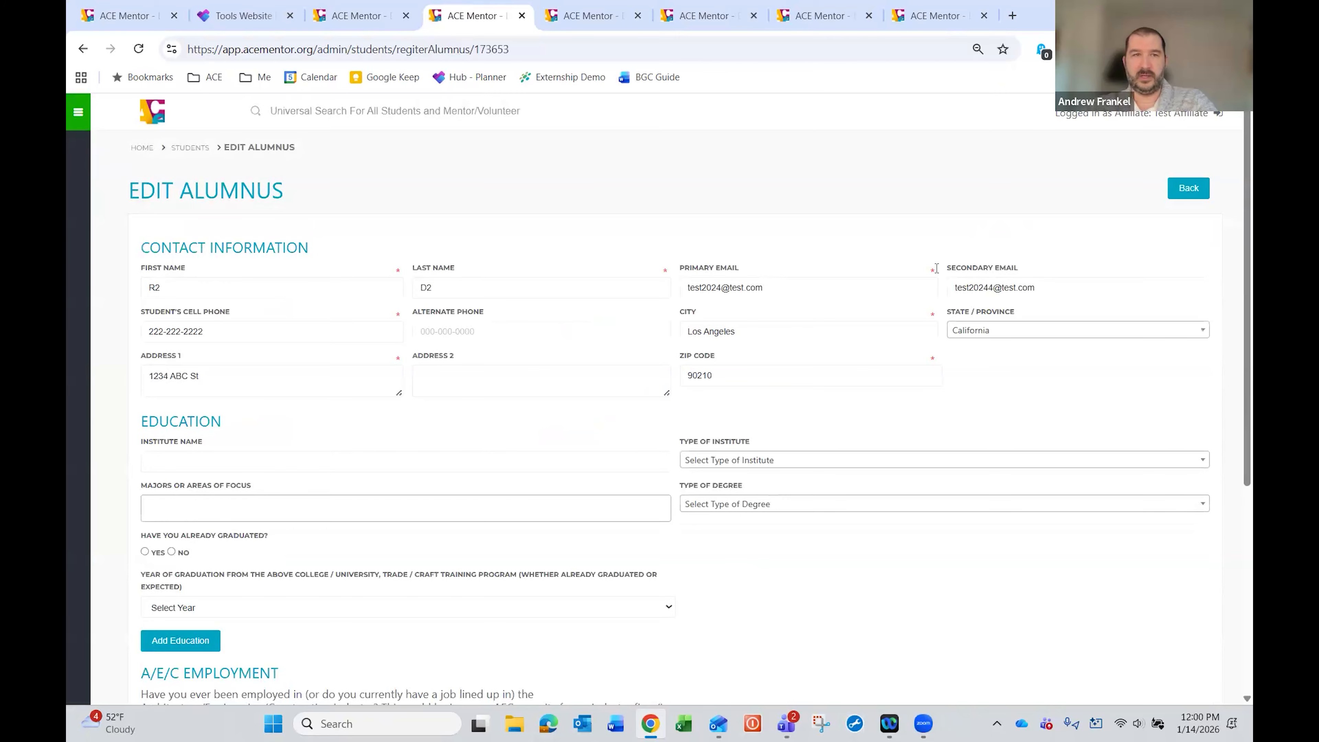
scroll(868, 338, down, 3)
scroll(624, 291, up, 3)
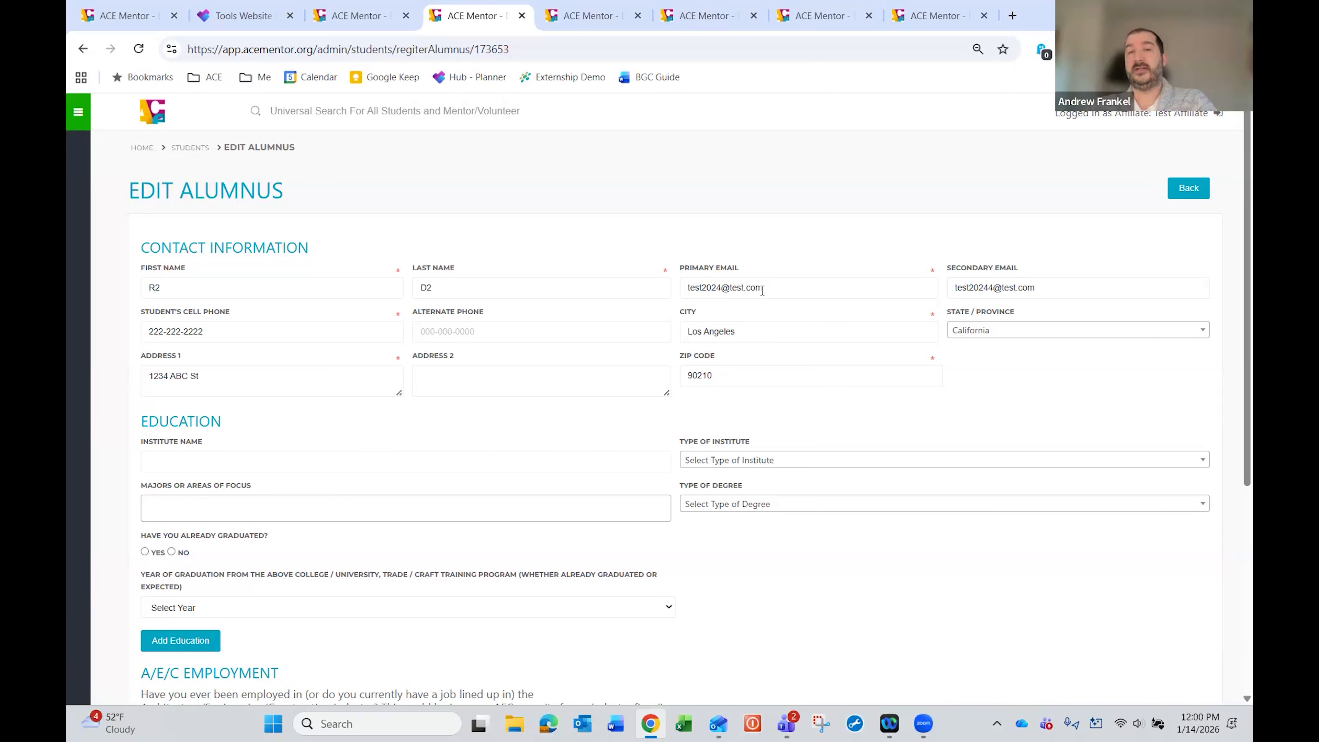
Step: Enter Rensselaer Polytechnic Institute as the education institute and choose Civil Engineering as the major
scroll(759, 285, down, 3)
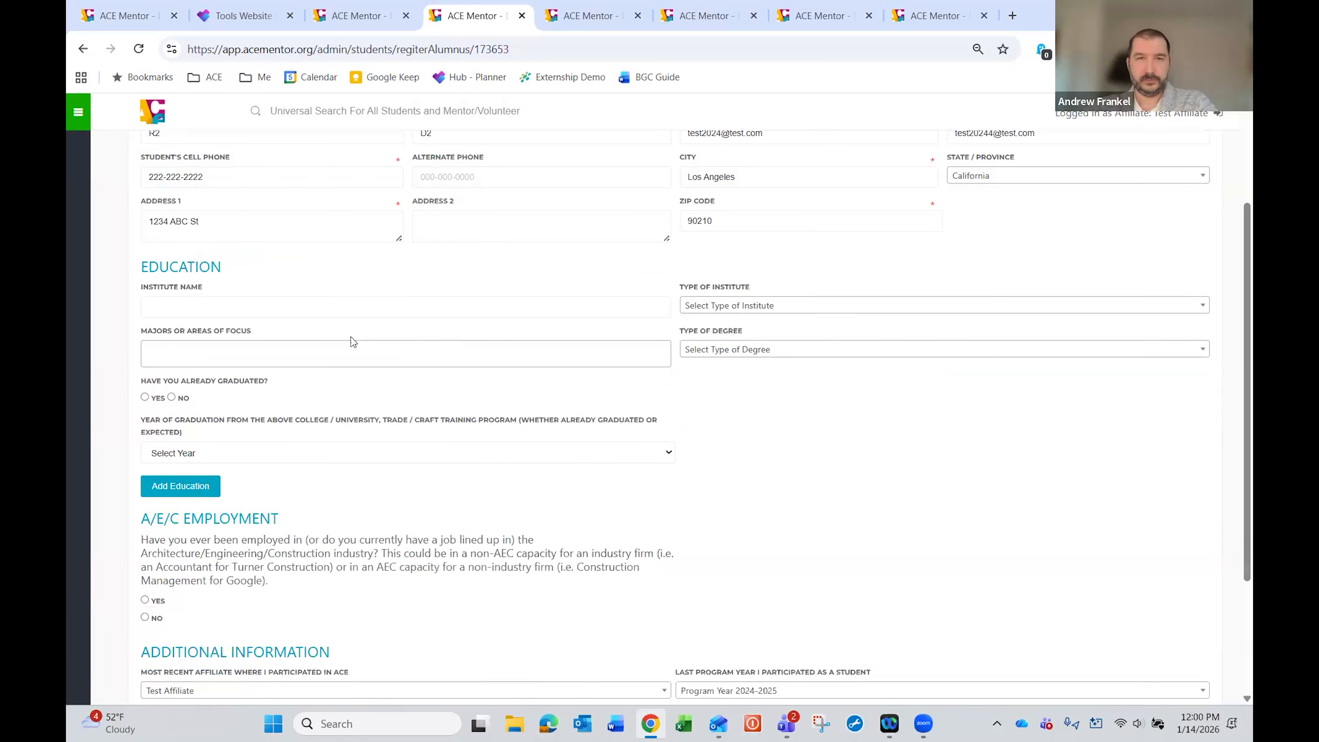
click(358, 308)
click(298, 342)
click(249, 354)
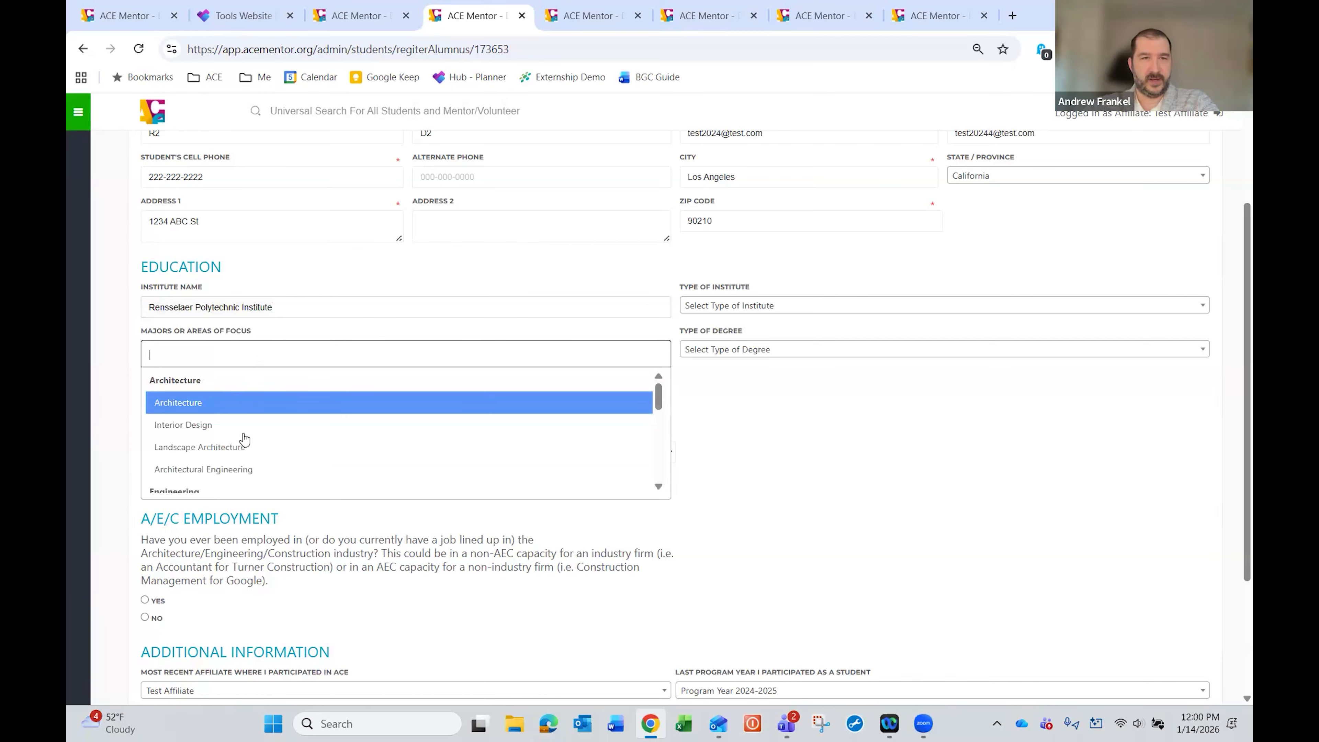
scroll(231, 445, down, 2)
click(231, 445)
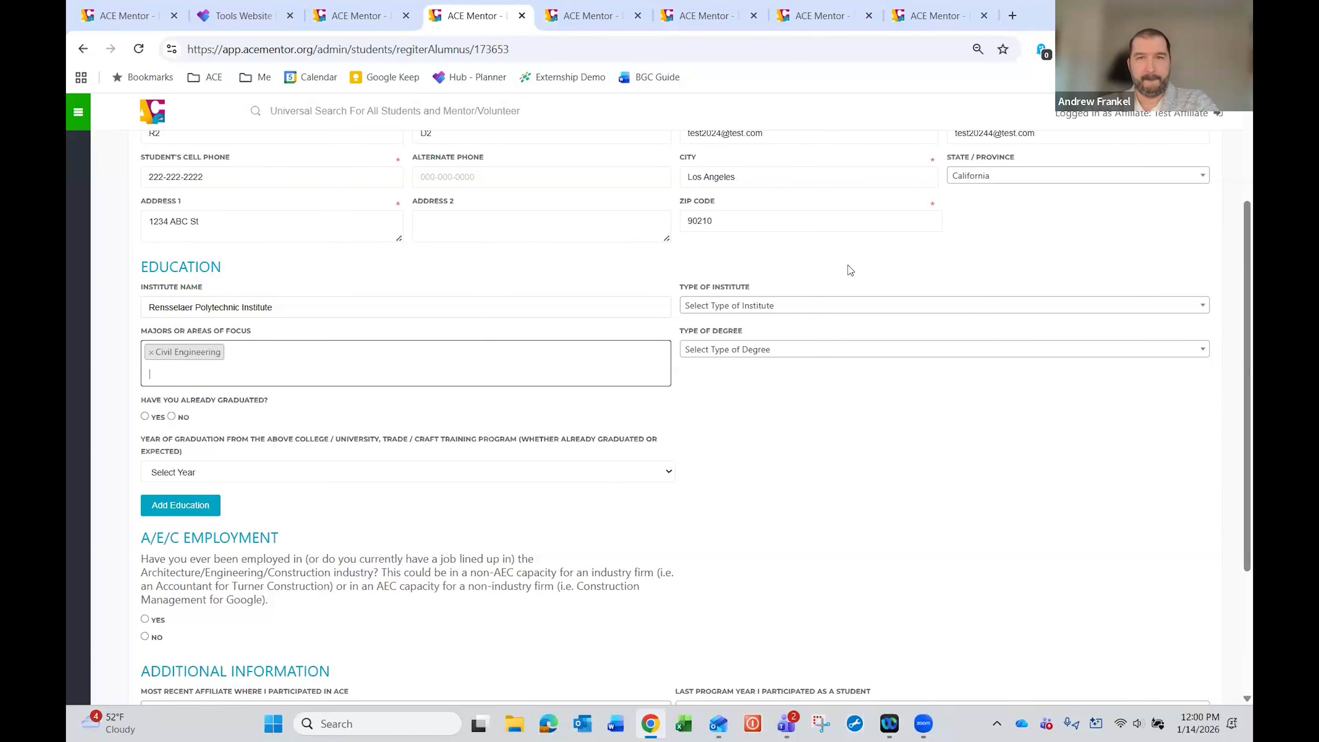
Step: Set the type of institute to College / University and the type of degree to Bachelor's (BA)
scroll(845, 271, down, 3)
click(831, 151)
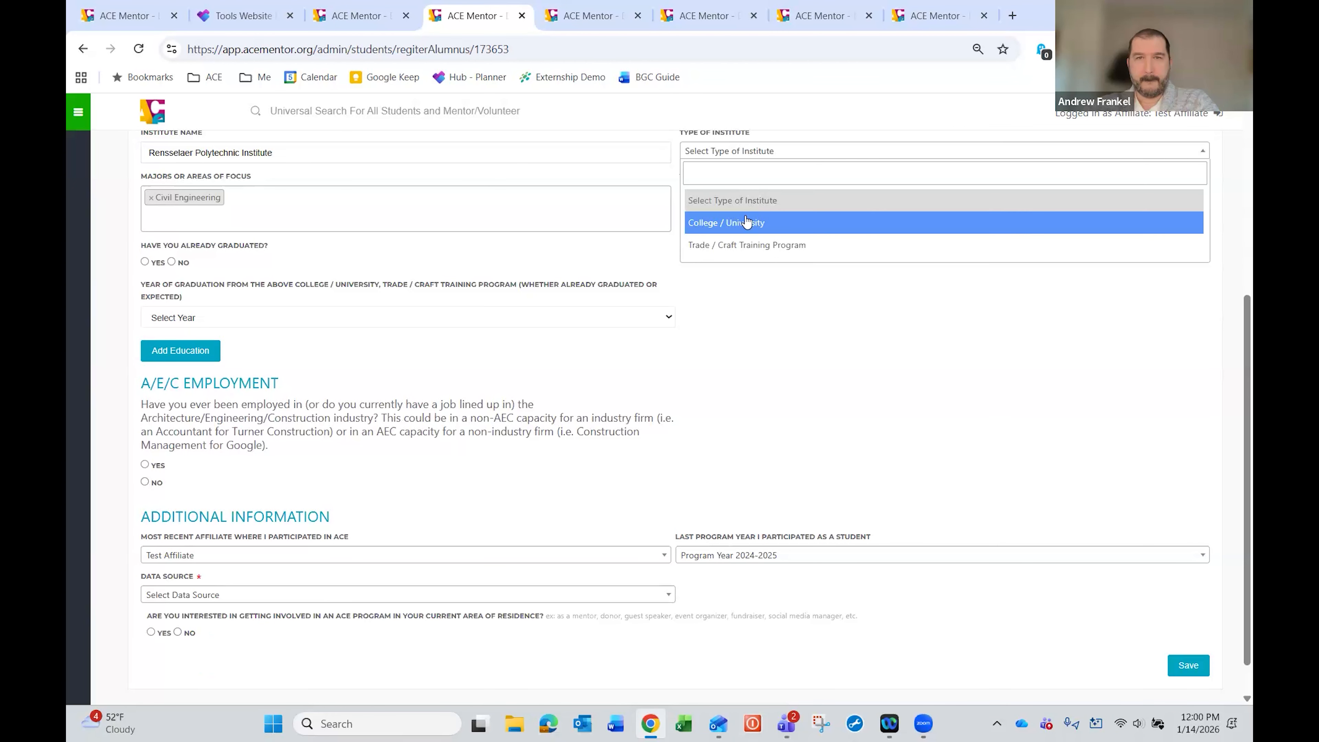
click(794, 223)
click(788, 203)
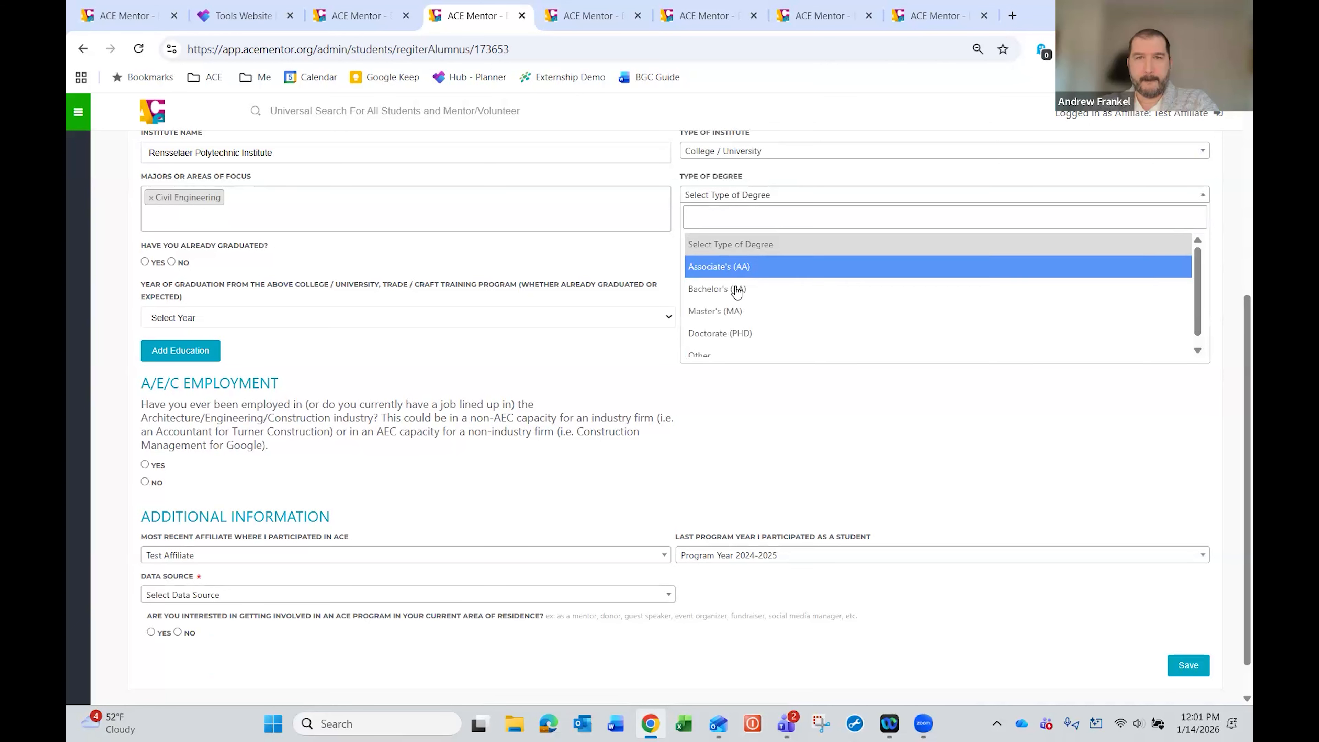
click(738, 287)
Step: Mark the alumnus as already graduated and set the graduation year to 2022
click(145, 262)
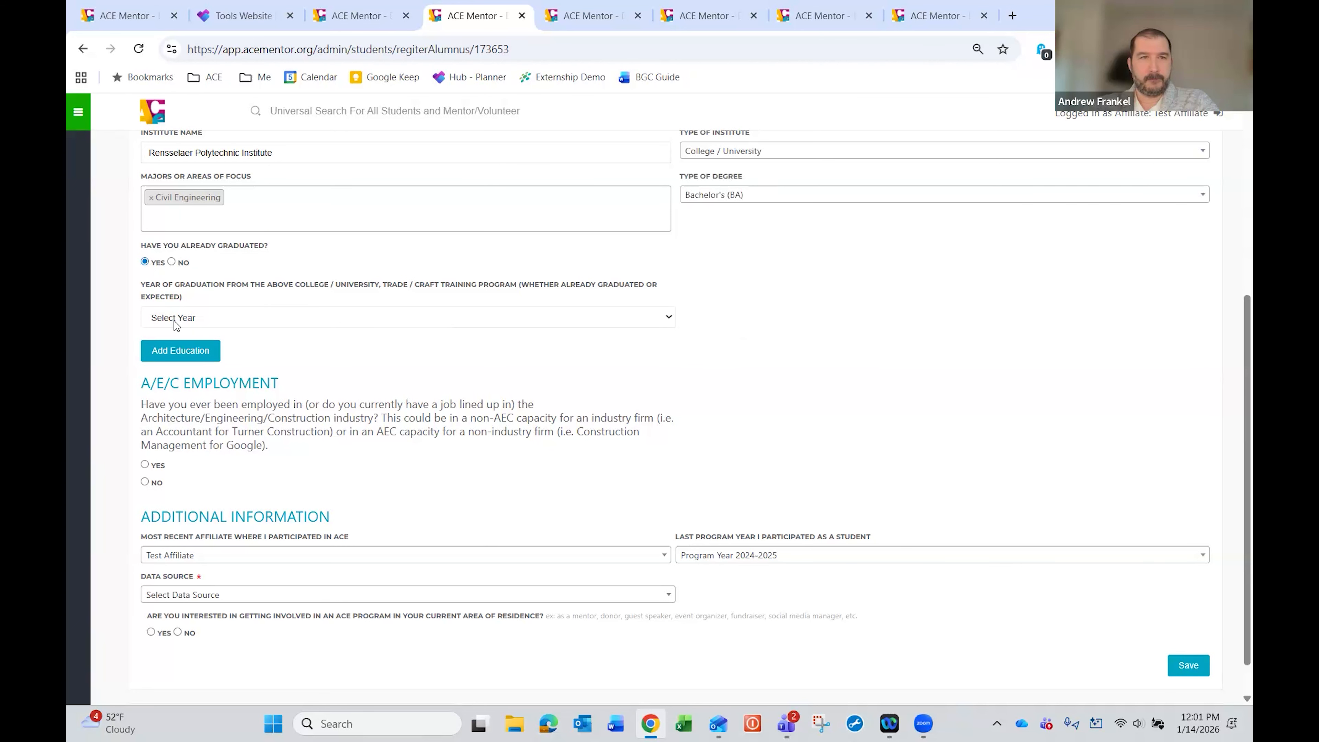
click(177, 320)
scroll(206, 504, down, 4)
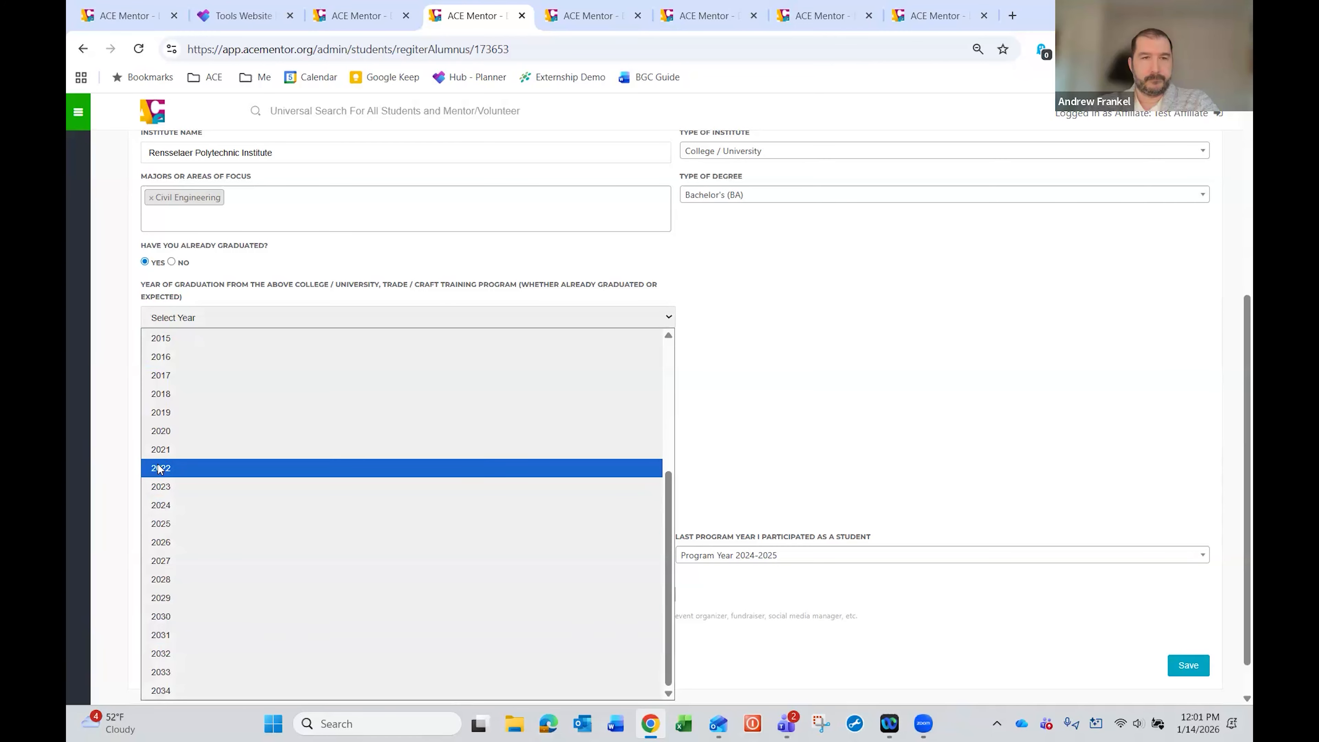
click(322, 468)
scroll(291, 374, down, 1)
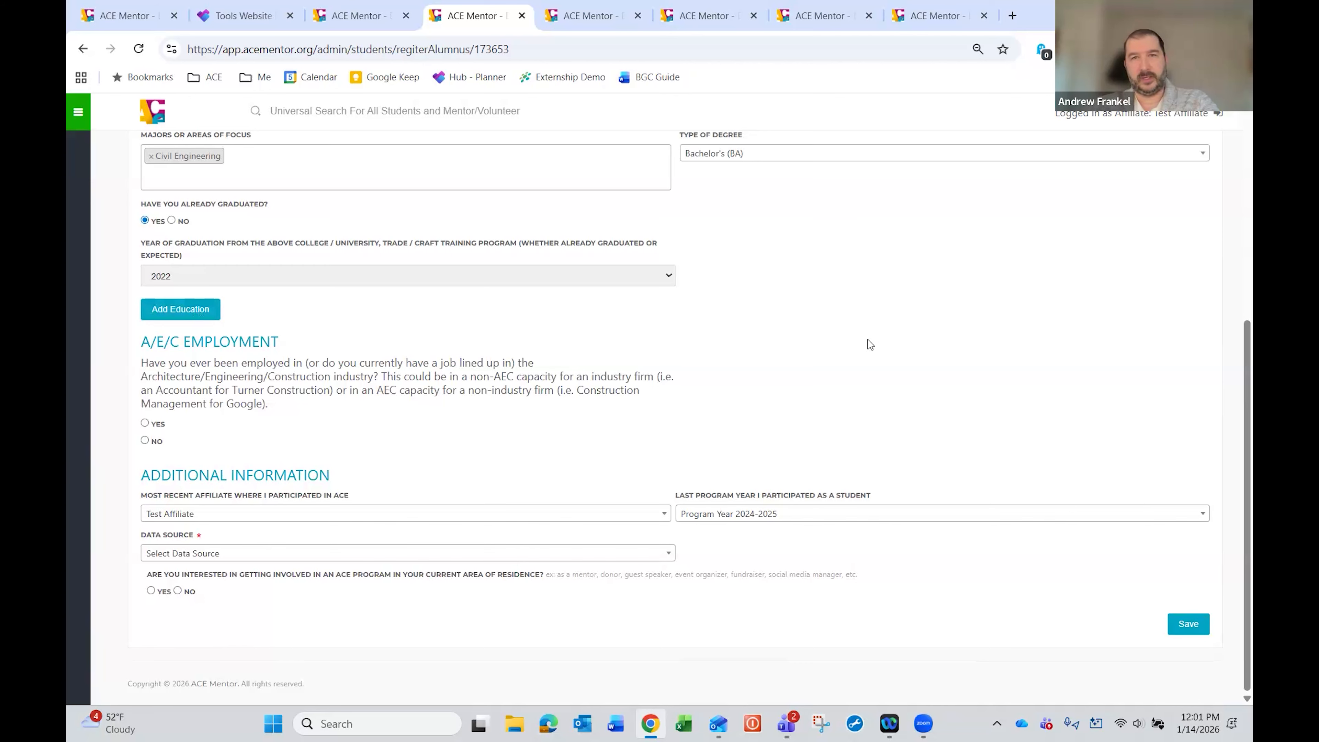
scroll(870, 345, up, 3)
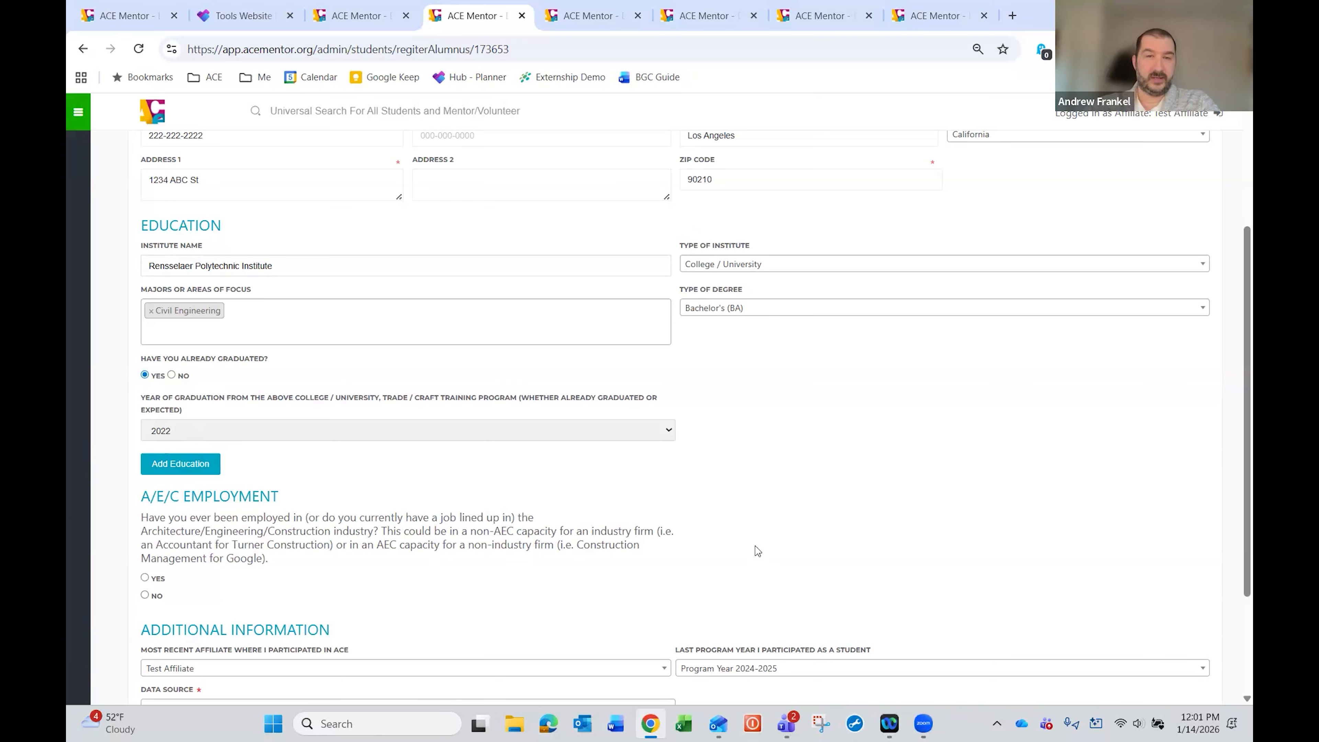
scroll(177, 413, down, 3)
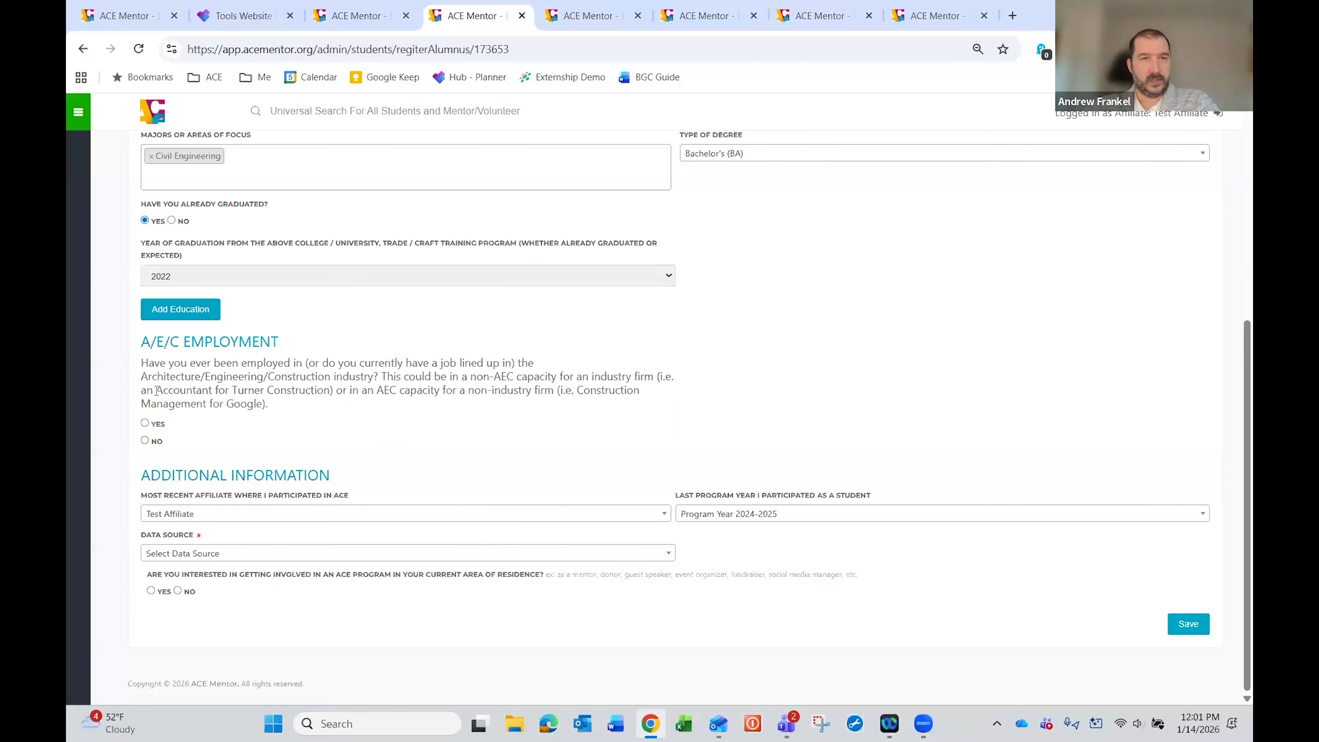
Step: Set A/E/C employment to Yes and specify that the position is not an internship
click(151, 424)
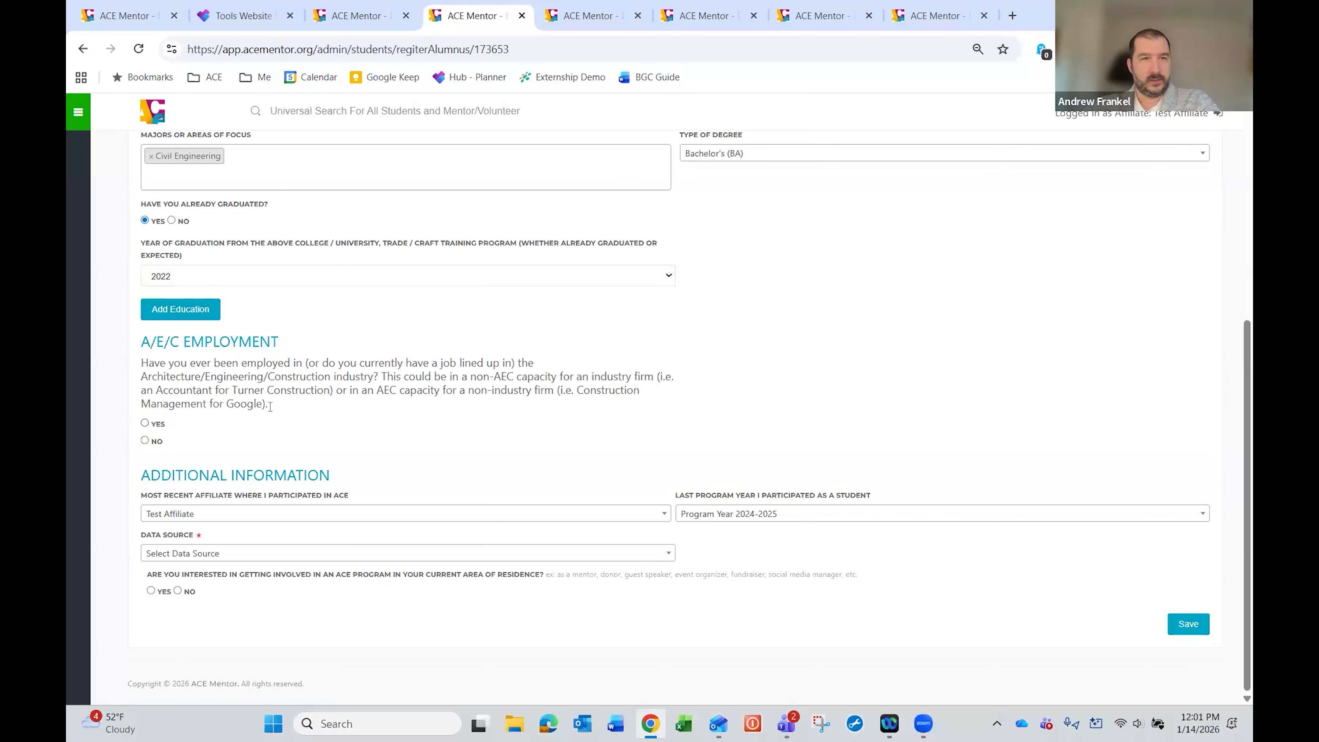
scroll(387, 404, down, 4)
click(172, 268)
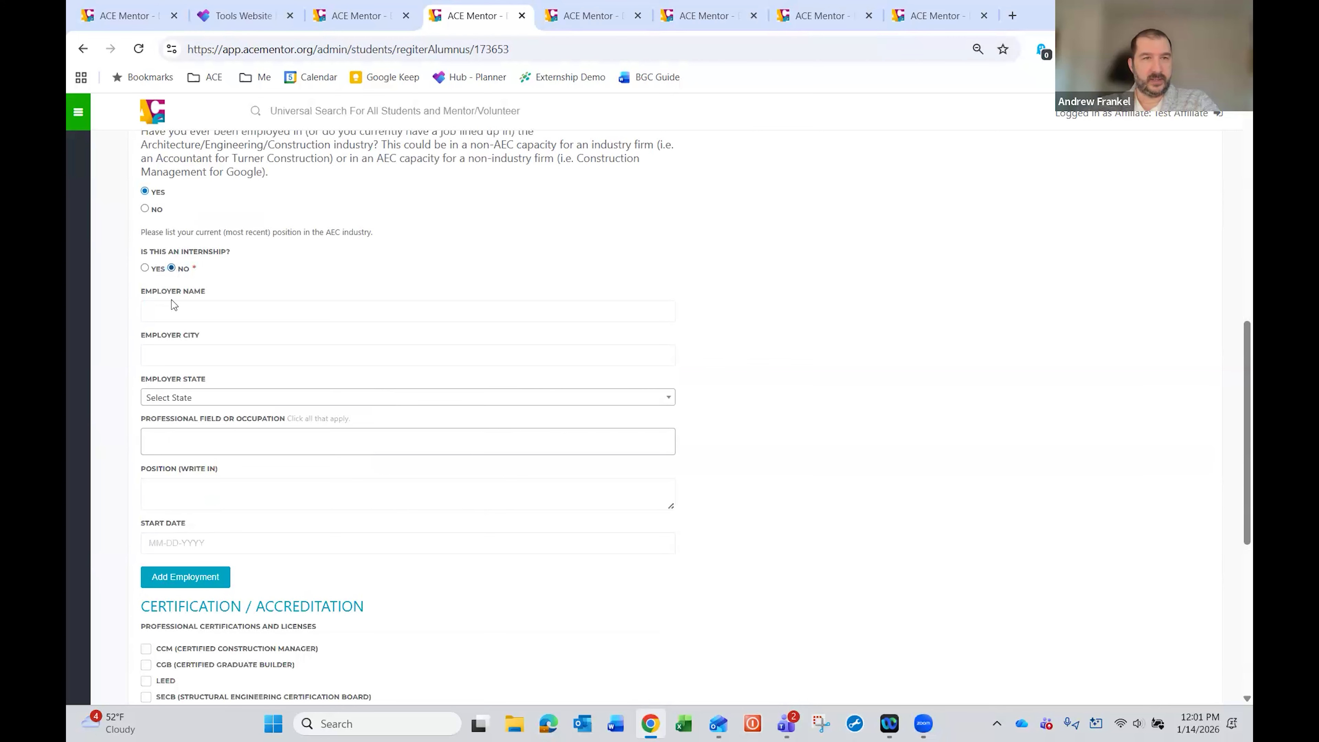
Step: Enter the employer name Rebel Alliance, employer city Degoba and employer state Alabama
click(188, 315)
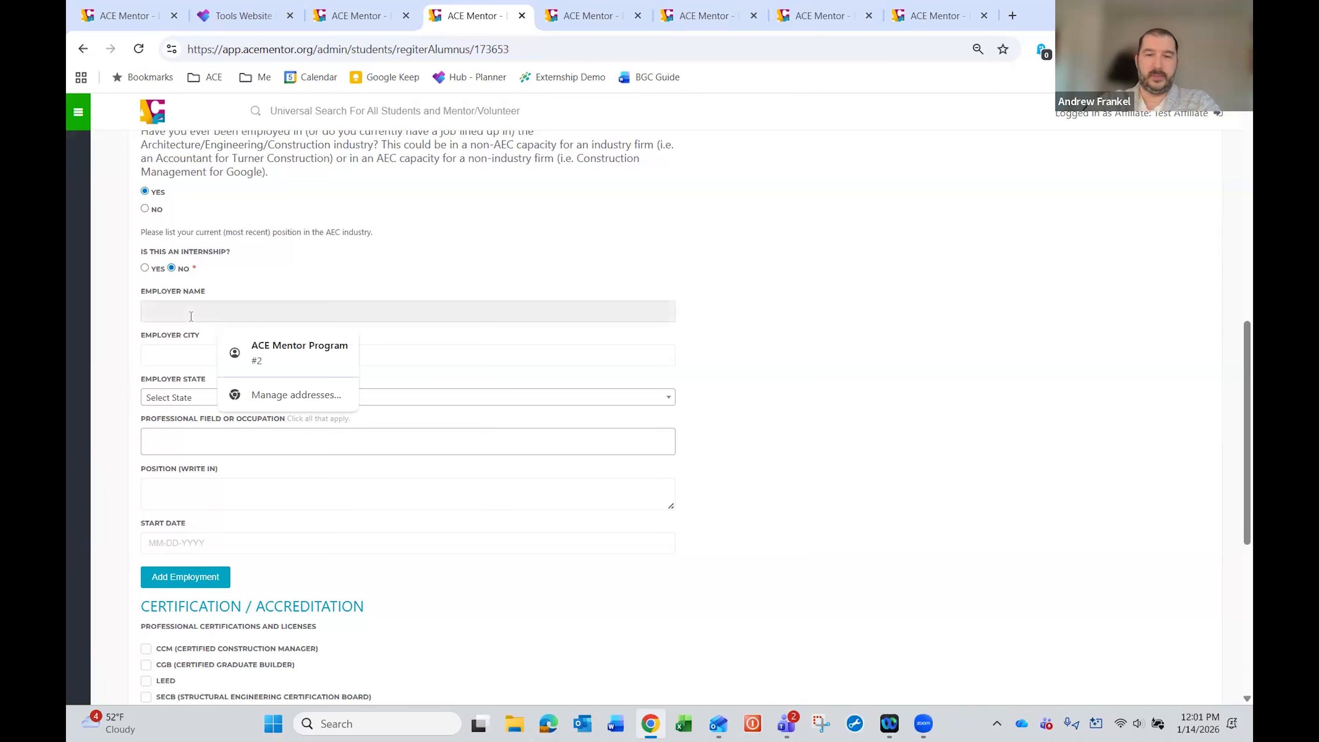
text(Revel)
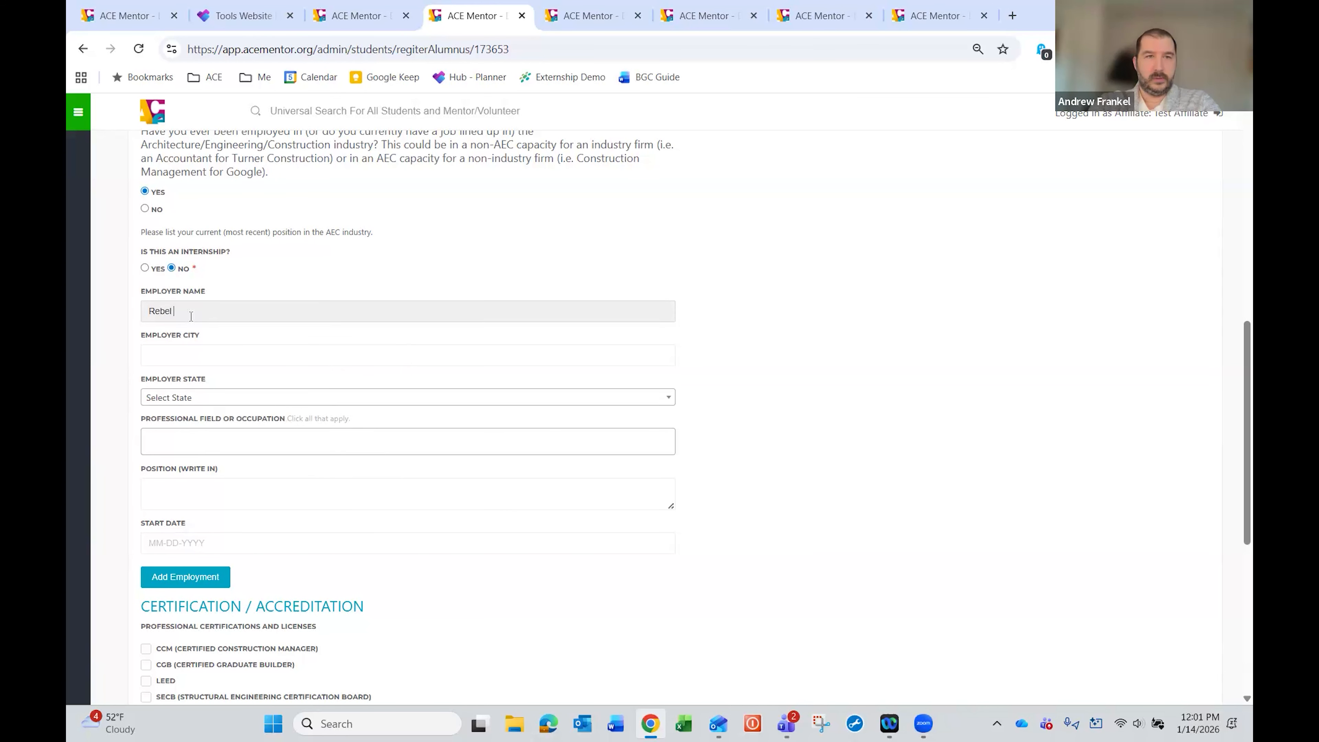
text( Alliance)
key(Tab)
text(Degoba)
click(218, 399)
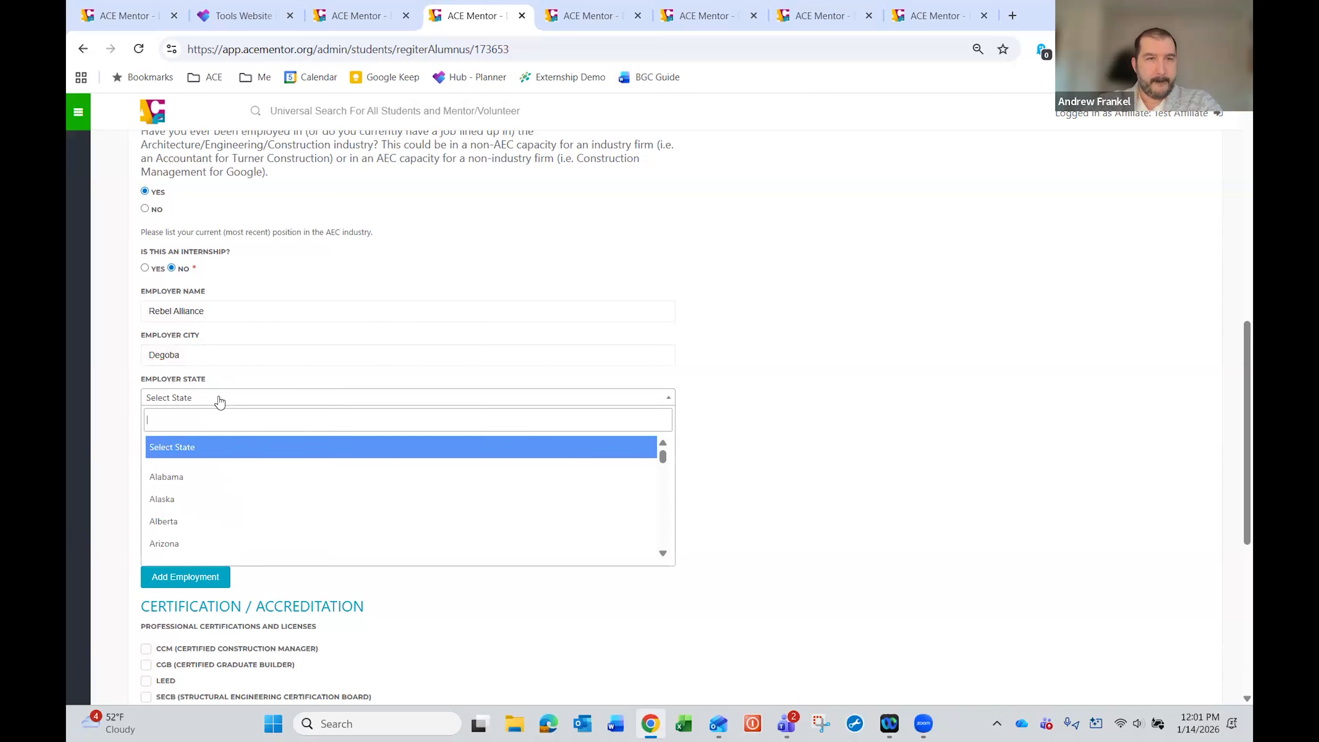
key(Return)
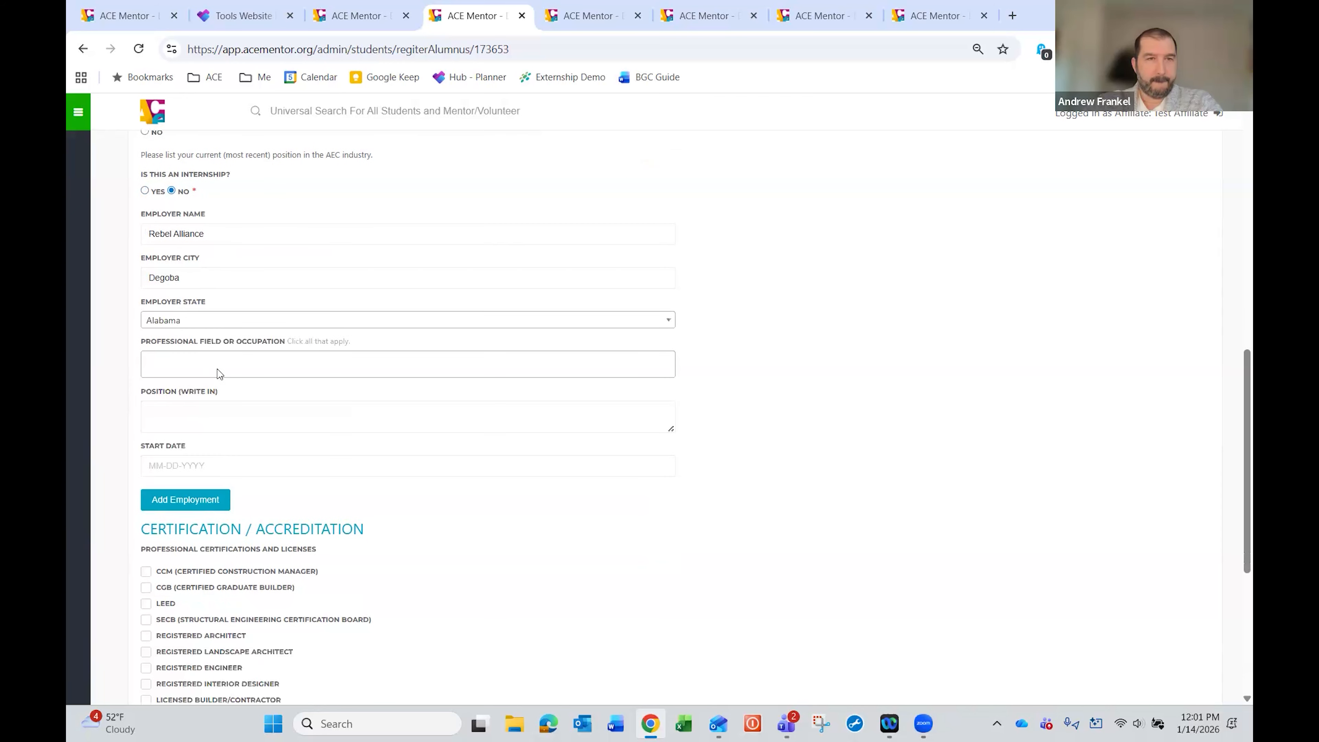
Step: Choose Construction Manager as the professional field and enter droid as the position, leaving the start date blank
click(218, 370)
scroll(224, 411, down, 5)
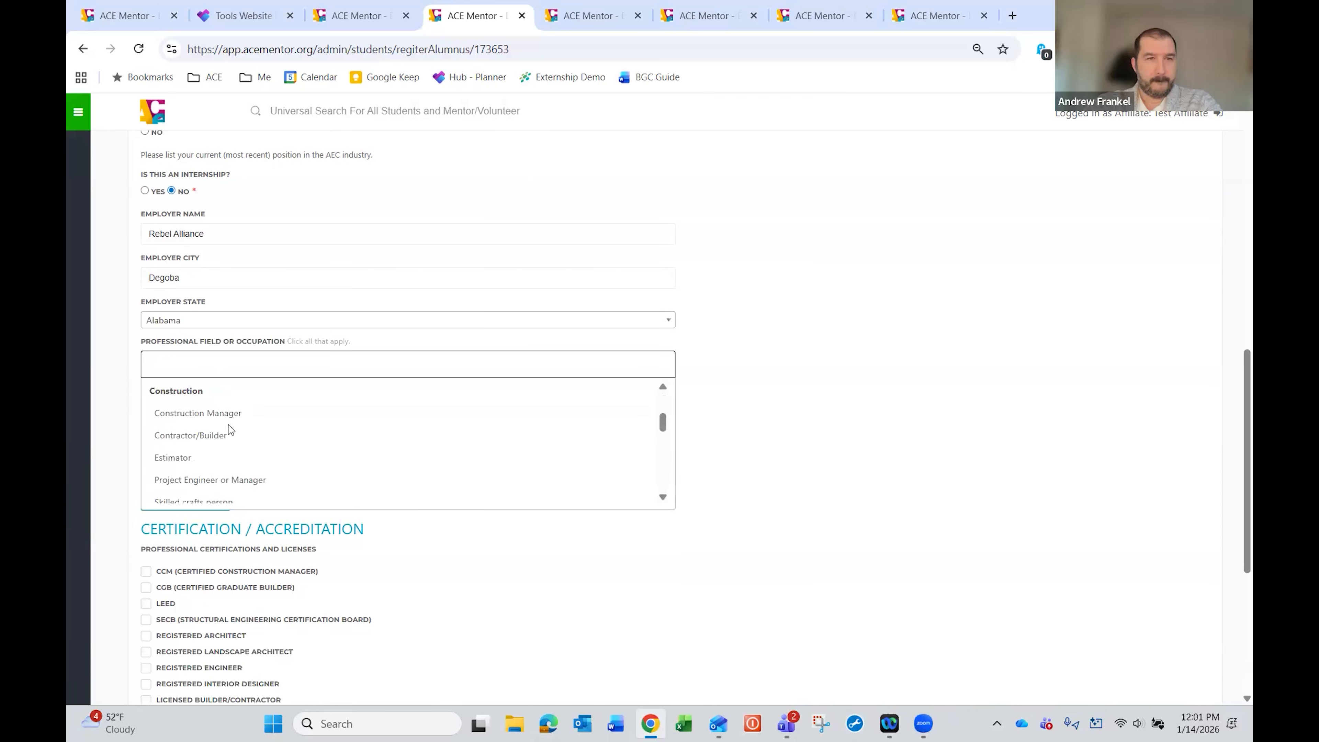
click(214, 395)
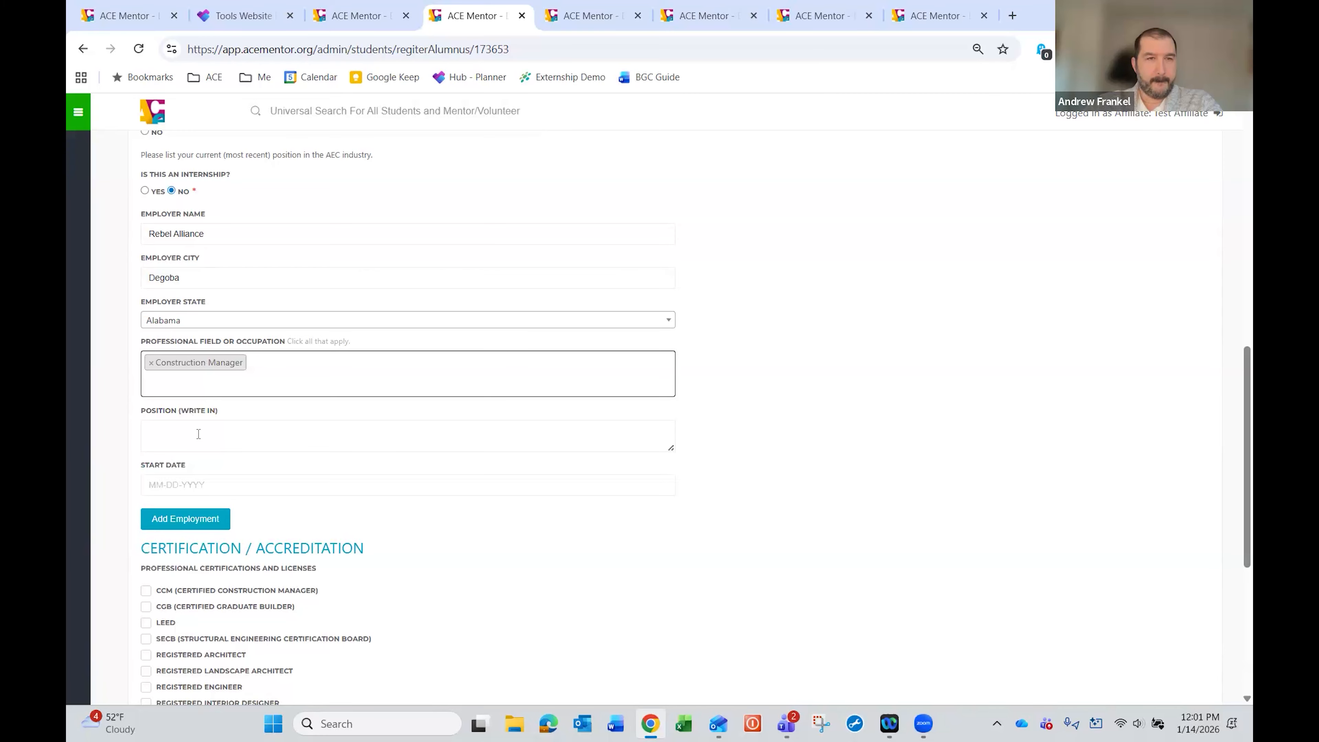
click(199, 434)
text(dor)
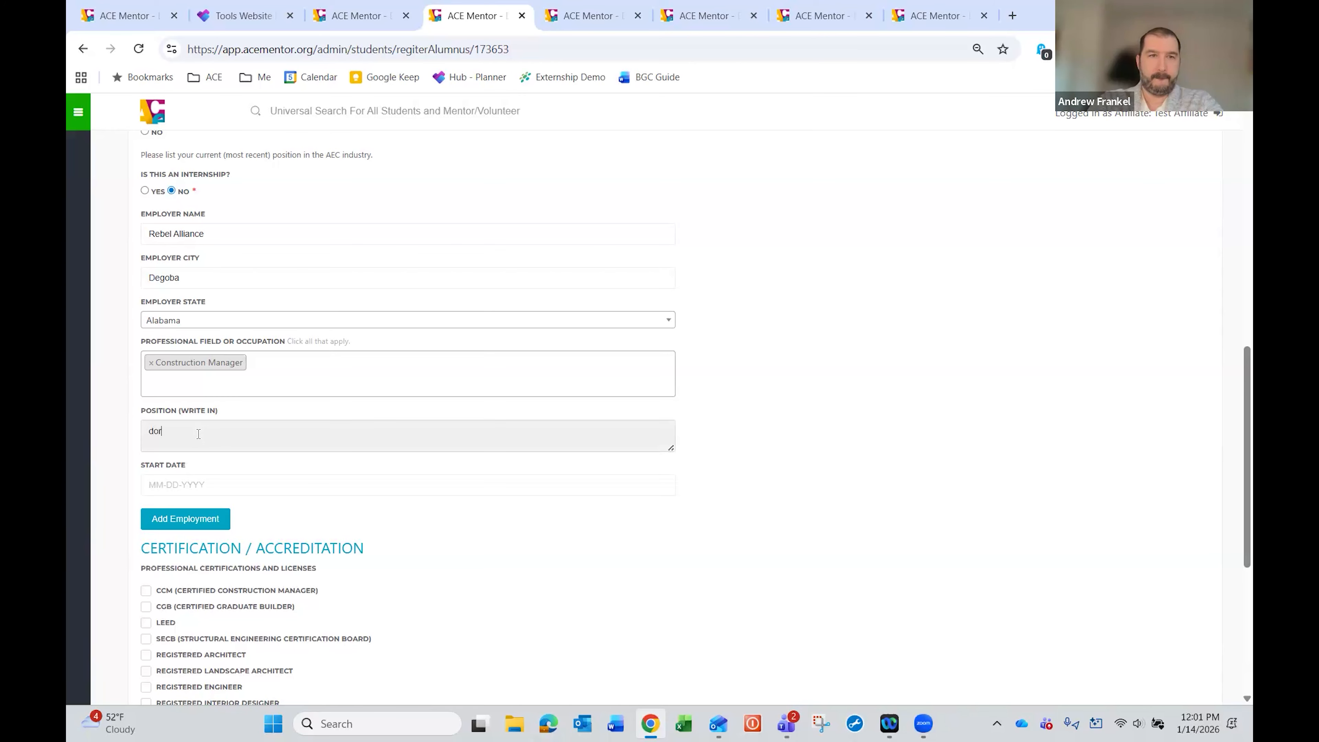
key(BackSpace)
text(roid)
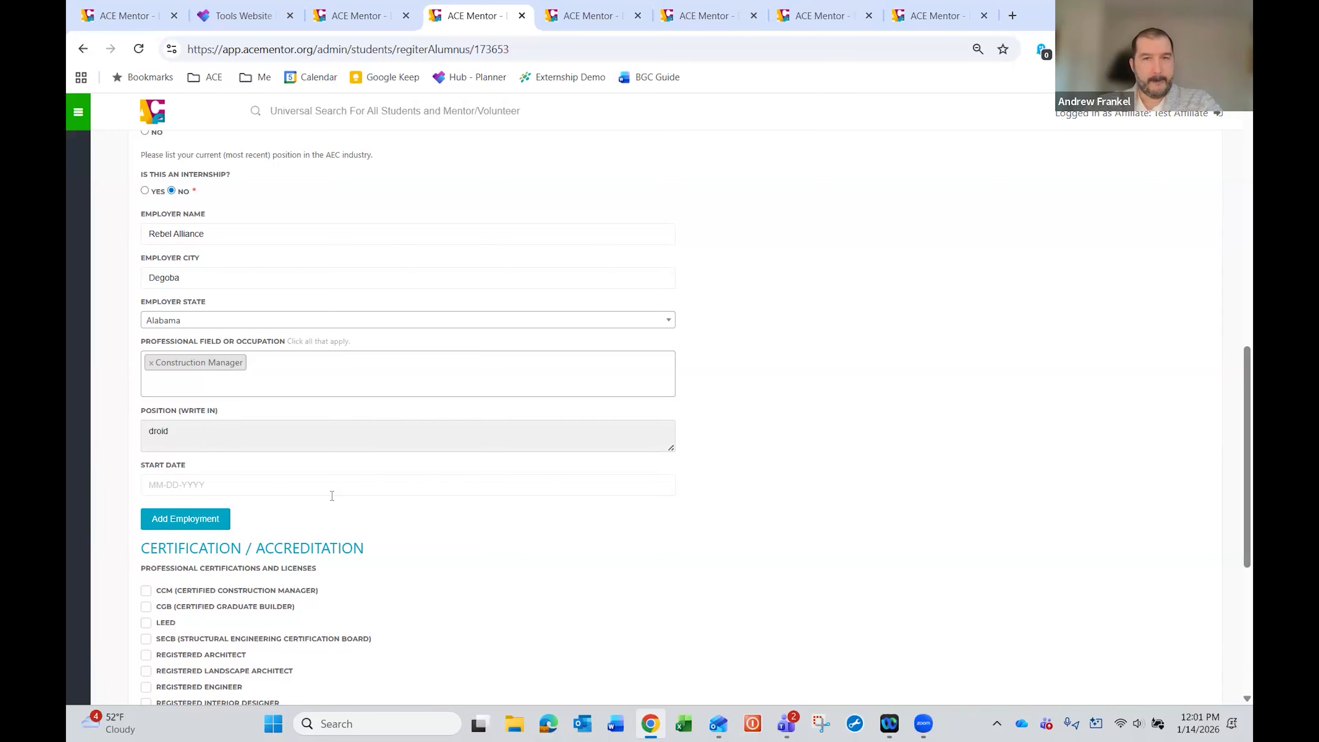
click(271, 503)
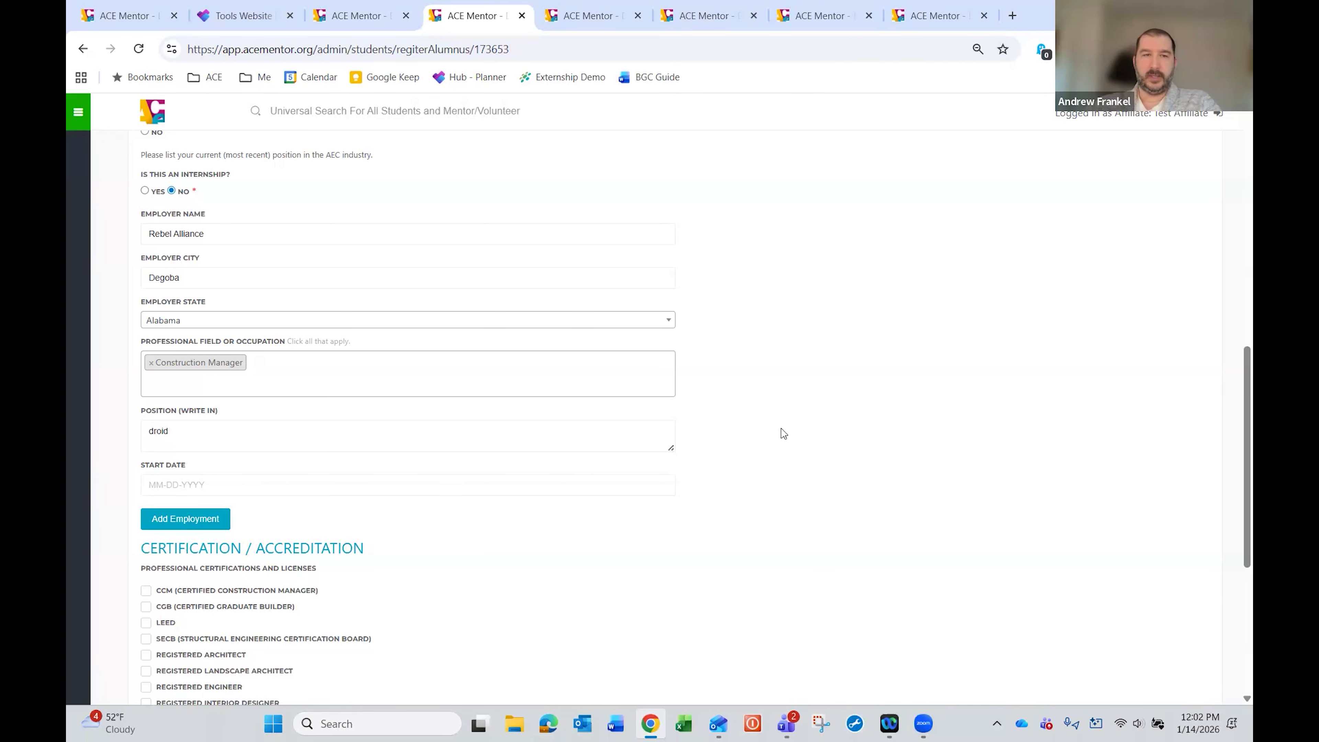
Step: Save the alumnus registration with the Registered Interior Designer certification, data source Affiliate Sub Admin and interest in ACE involvement set to No
scroll(238, 481, down, 4)
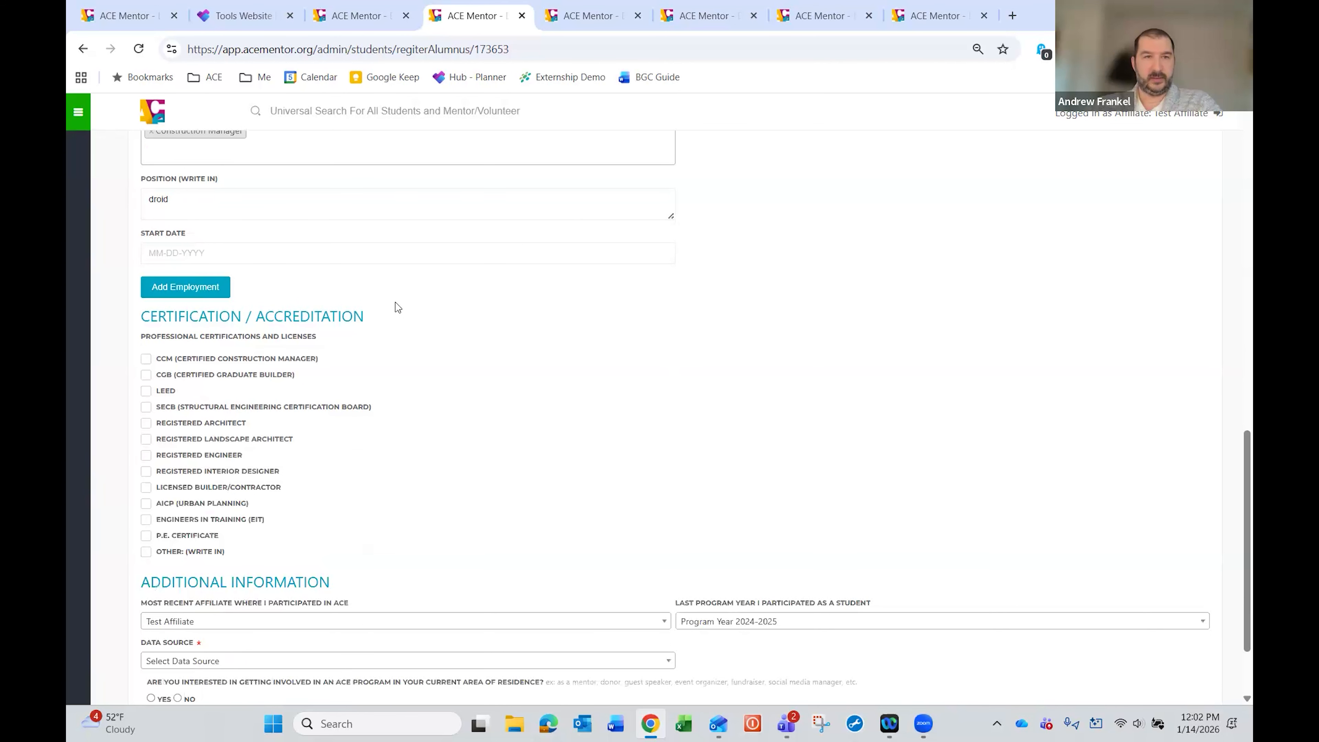
scroll(238, 420, down, 2)
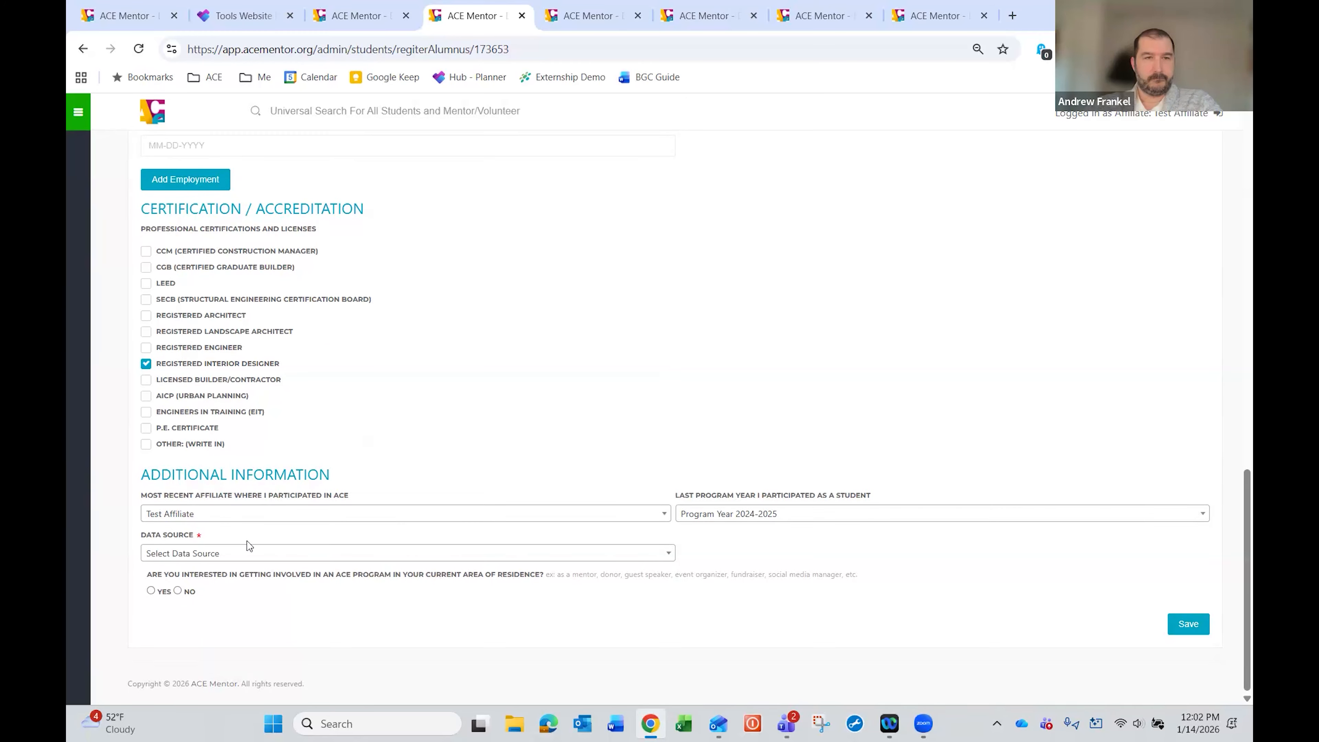
click(476, 556)
scroll(362, 501, down, 2)
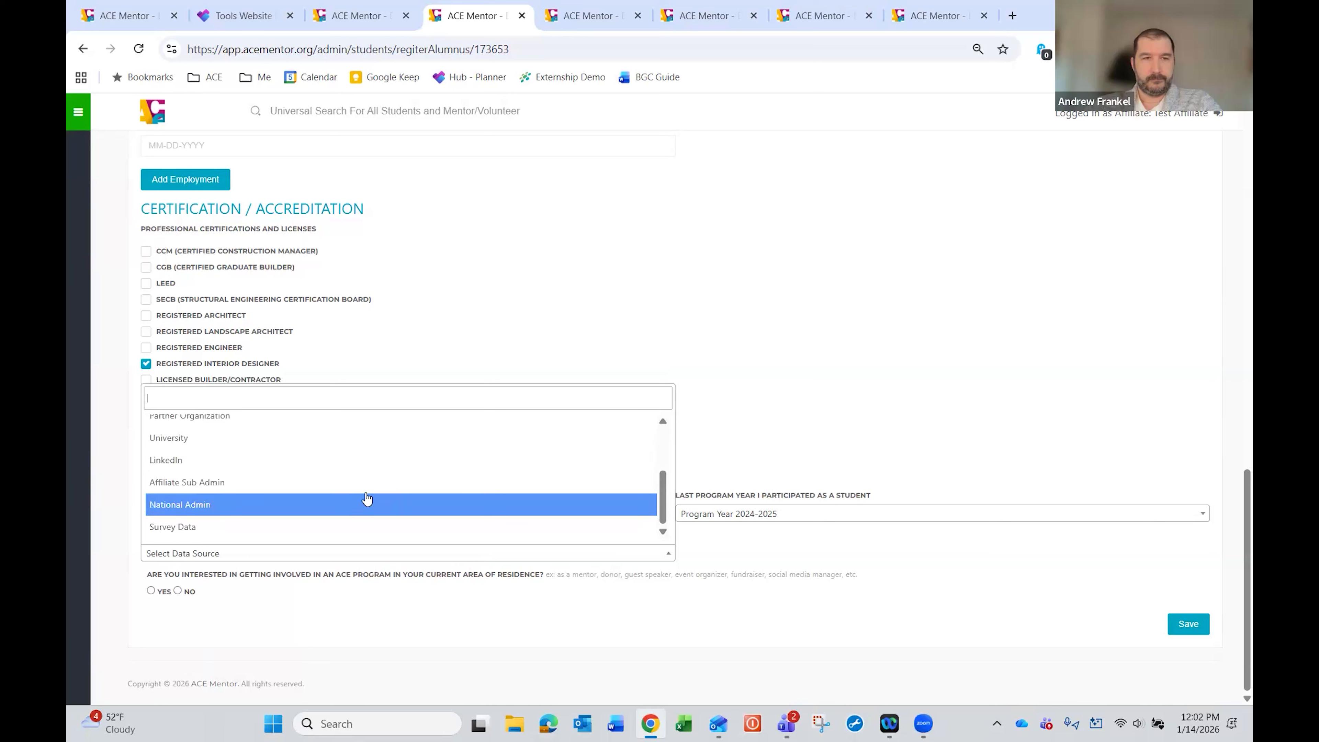
click(162, 489)
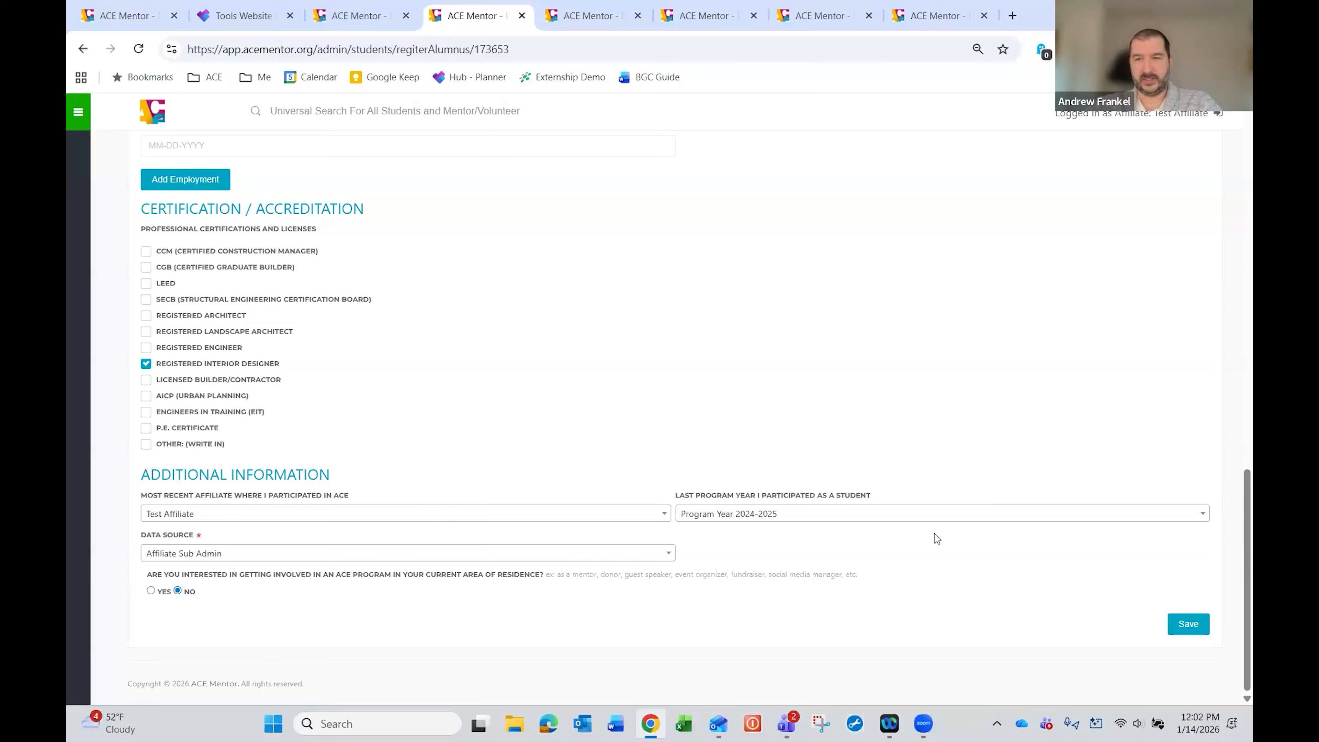
click(1190, 624)
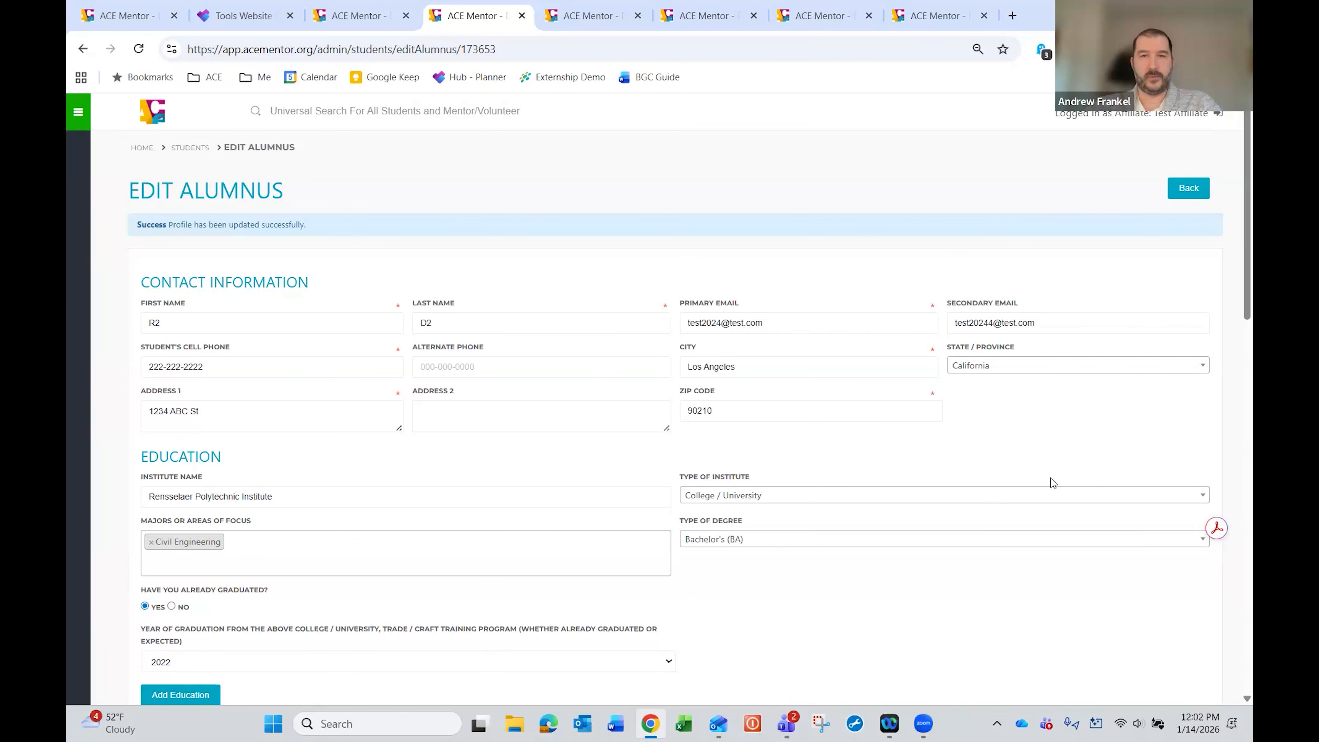
scroll(1052, 482, down, 5)
scroll(1051, 482, down, 8)
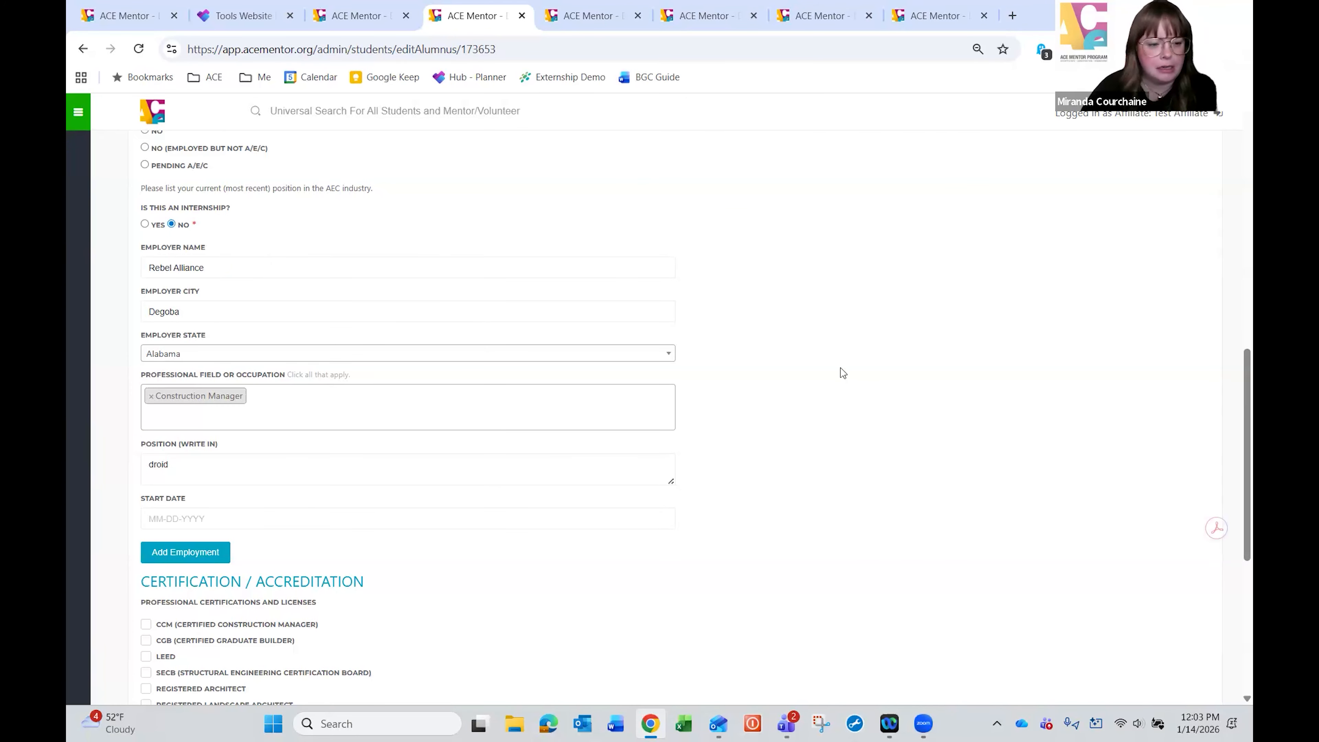
Step: Review the alumnus's education, A/E/C employment, certification and additional information on the edit form
scroll(843, 372, down, 7)
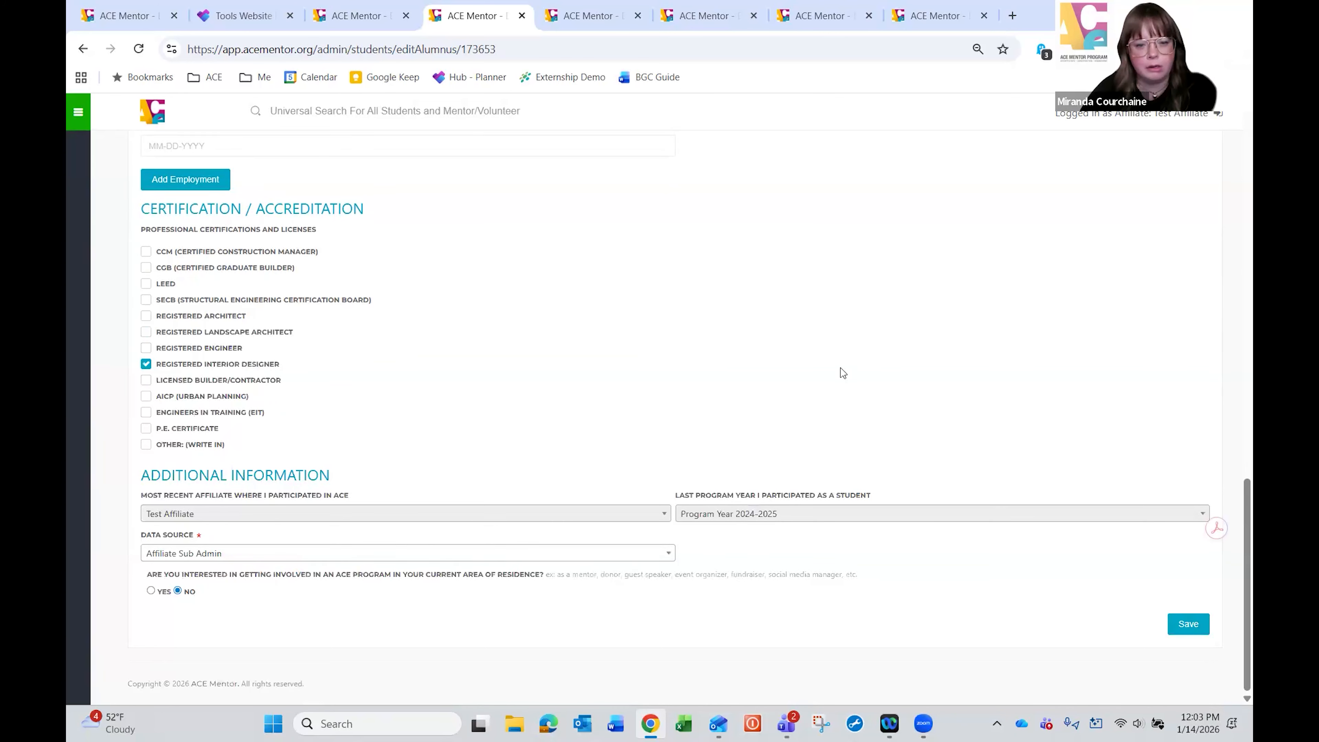
scroll(842, 372, up, 15)
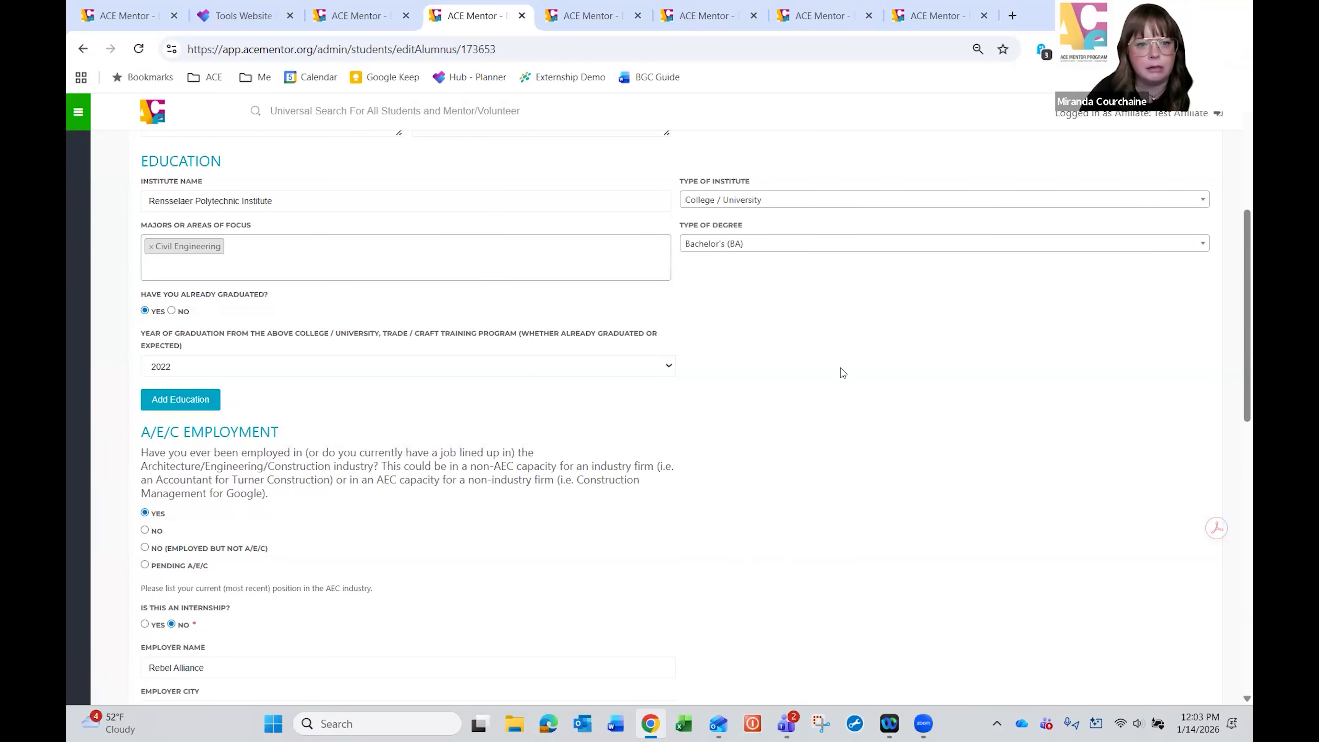
scroll(843, 372, down, 4)
scroll(621, 434, down, 4)
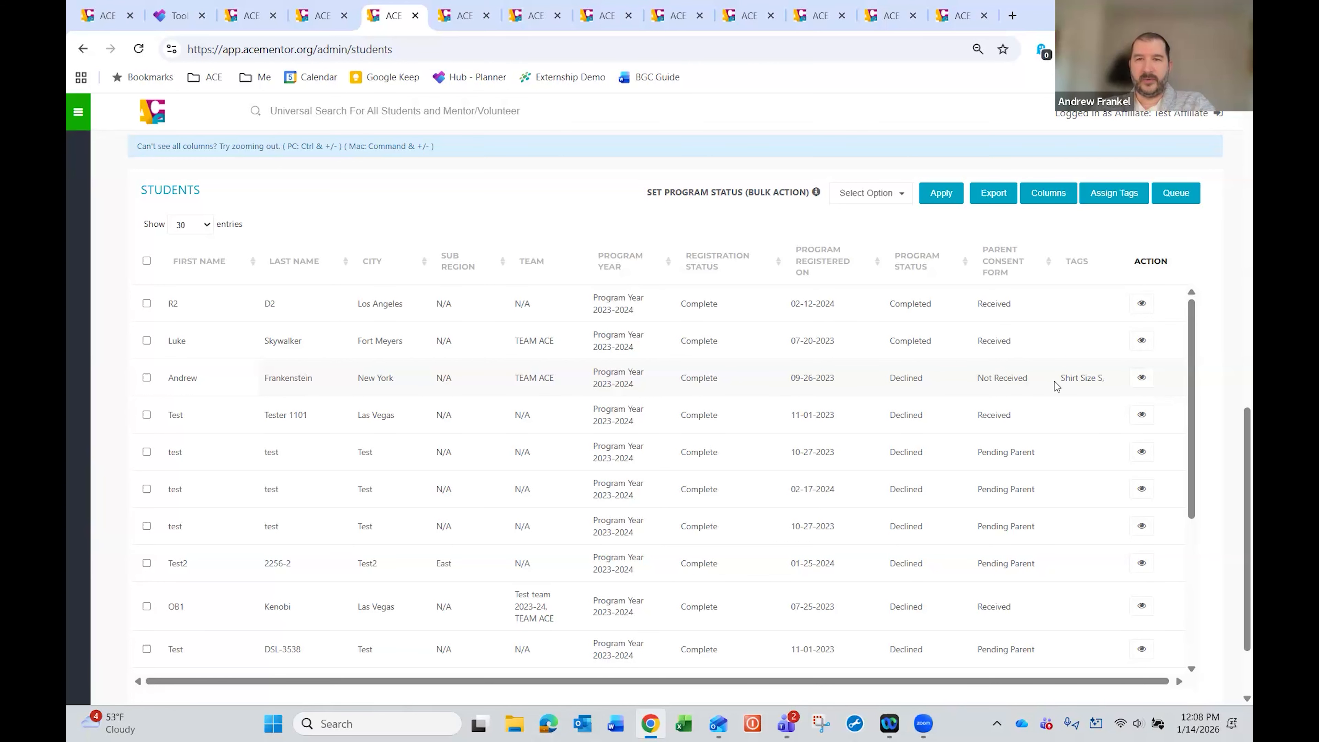
Step: Open the profile of the New York student tagged Shirt Size S and examine the profile editing options and program-year registrations
click(1140, 386)
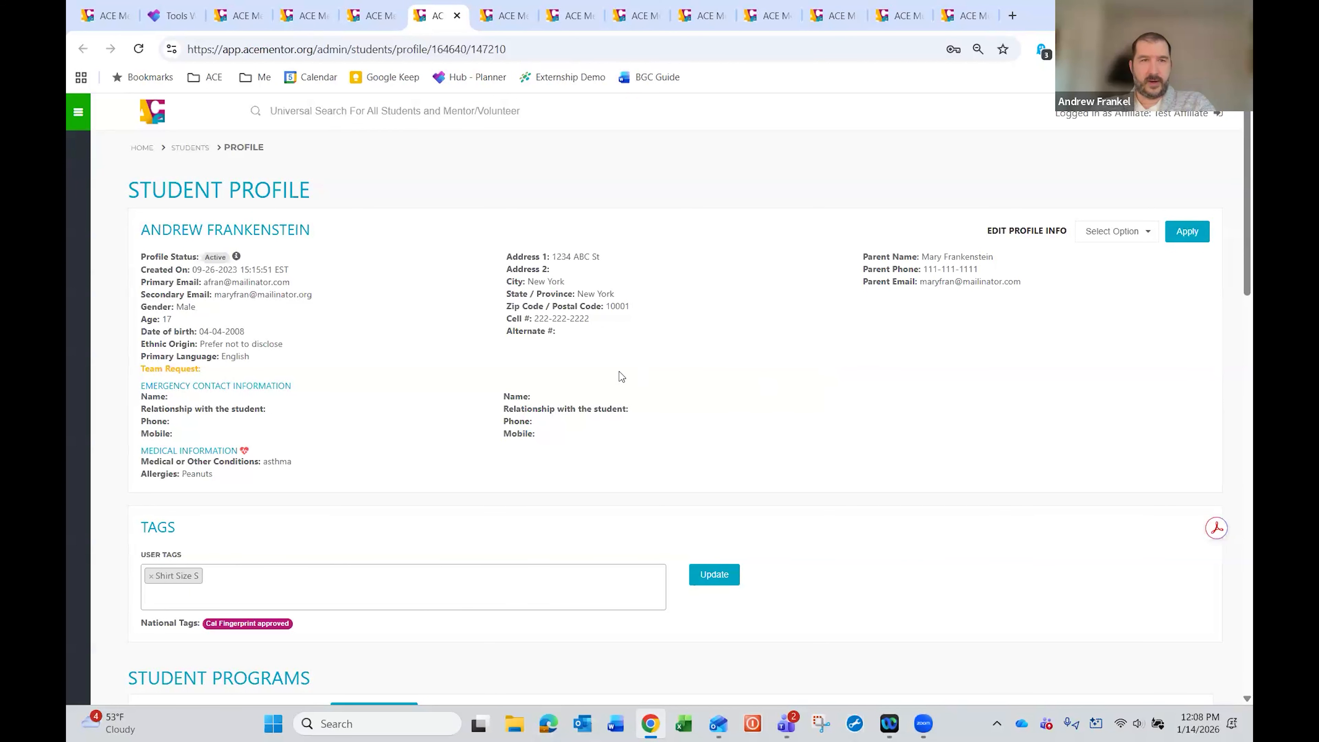
click(1101, 239)
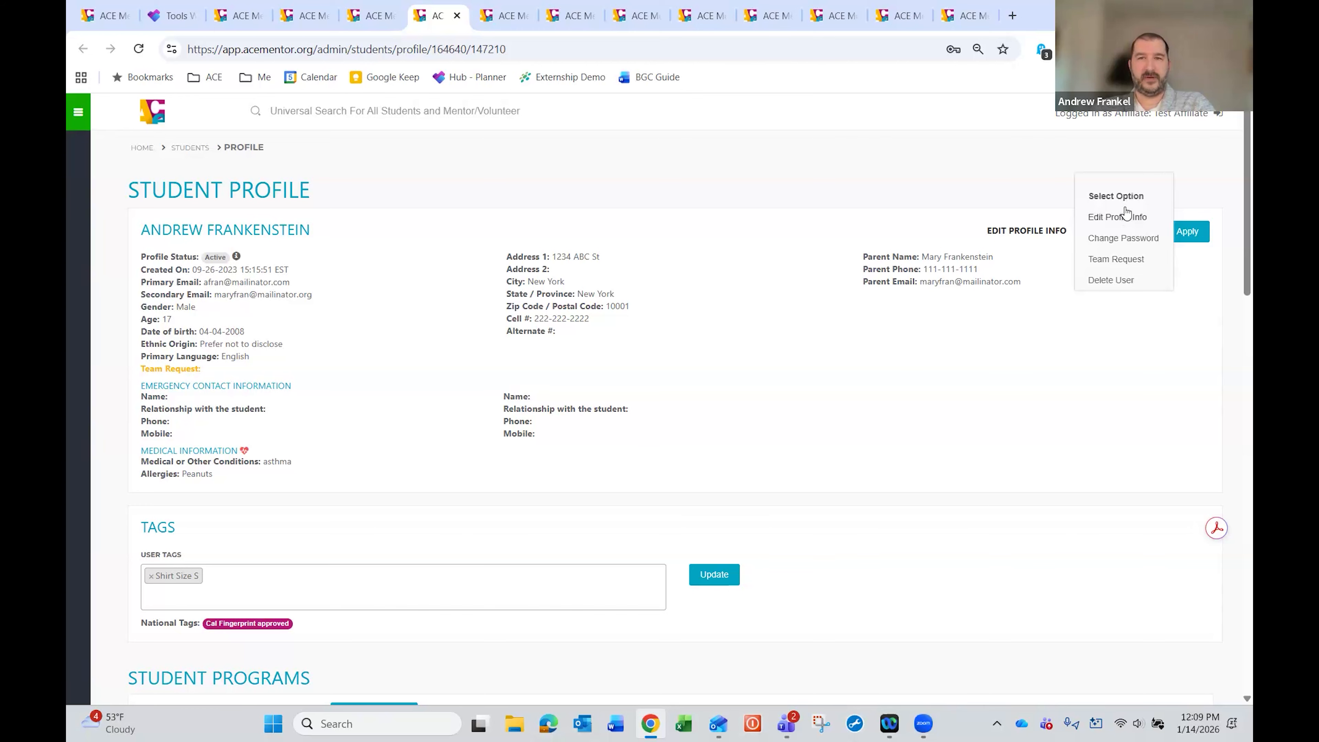
scroll(851, 332, down, 5)
scroll(852, 331, down, 4)
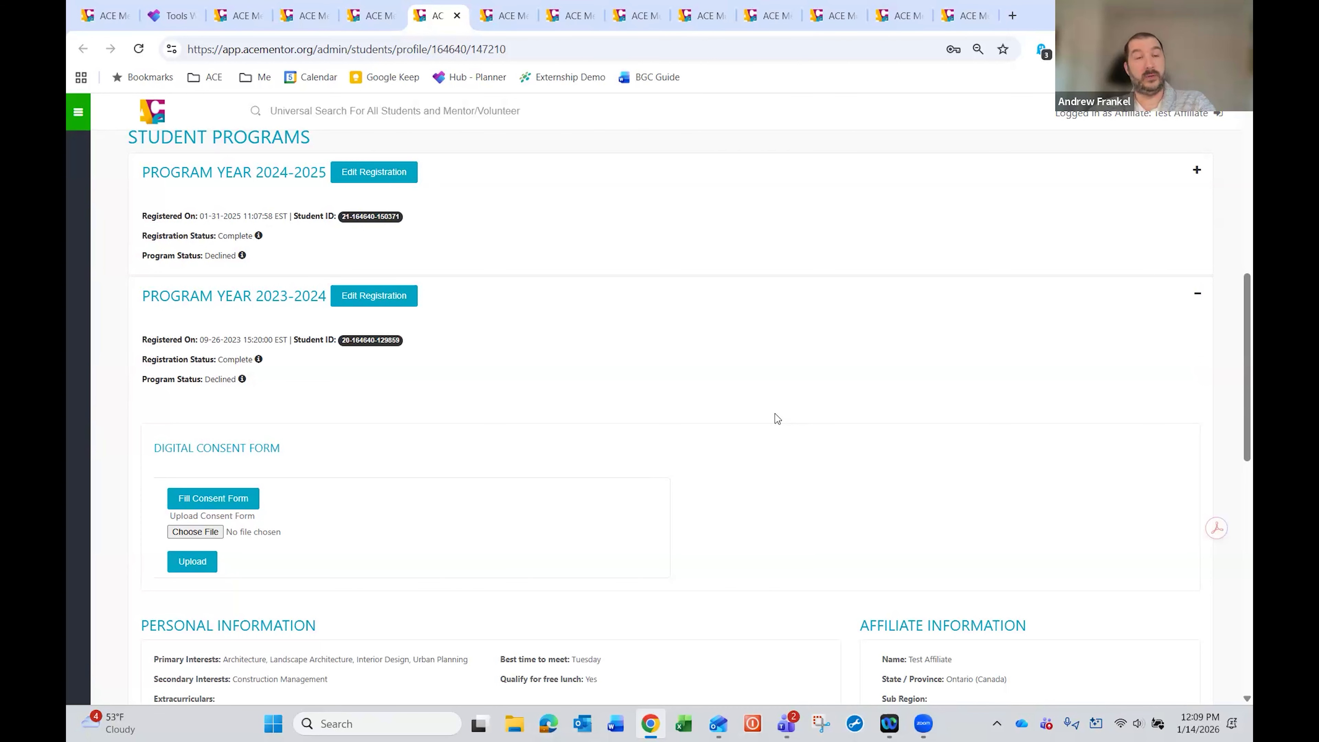
scroll(831, 385, up, 10)
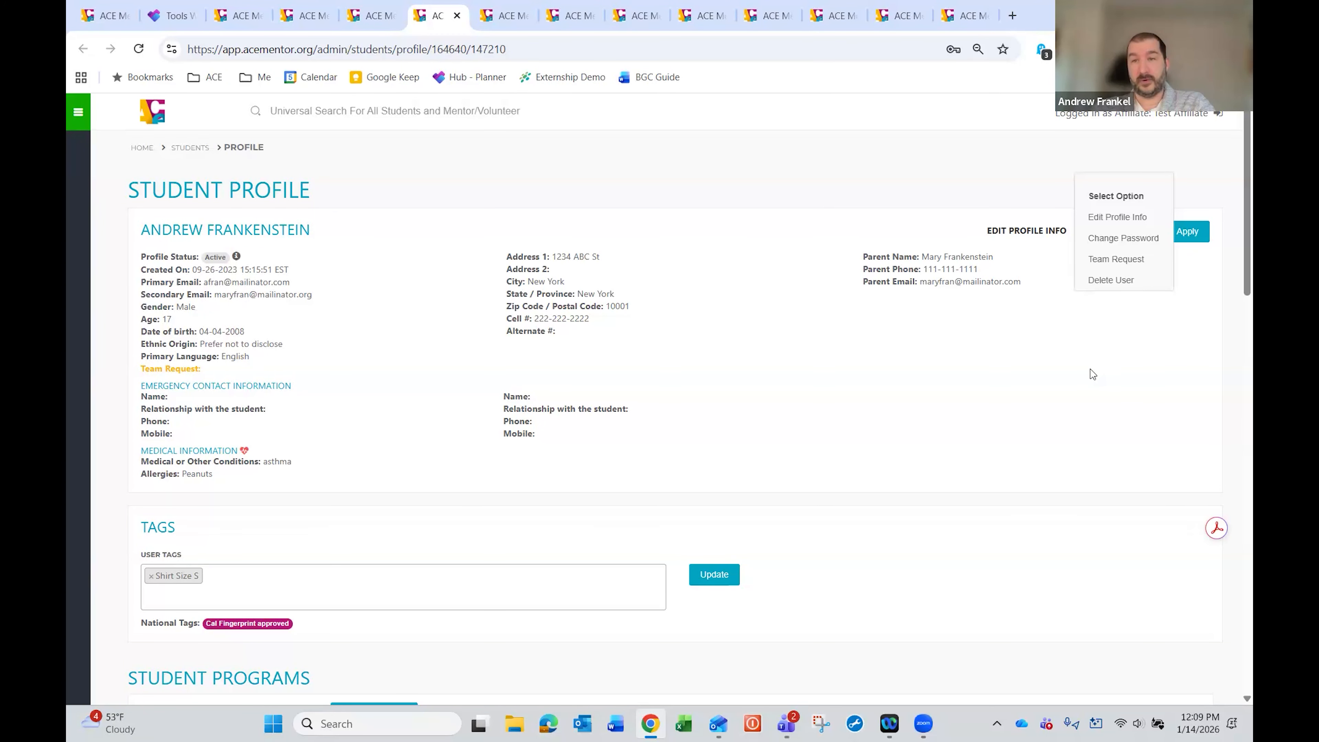
scroll(427, 510, down, 4)
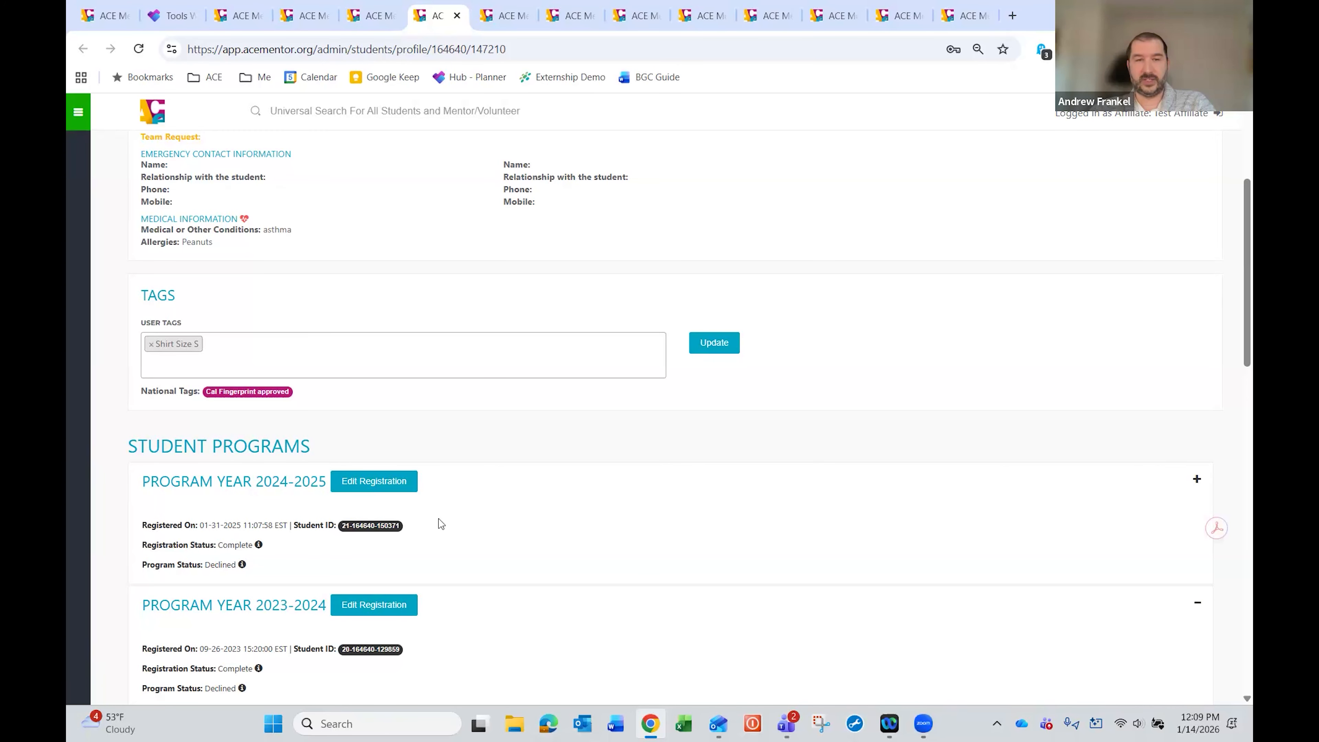
scroll(1014, 397, up, 5)
click(1049, 401)
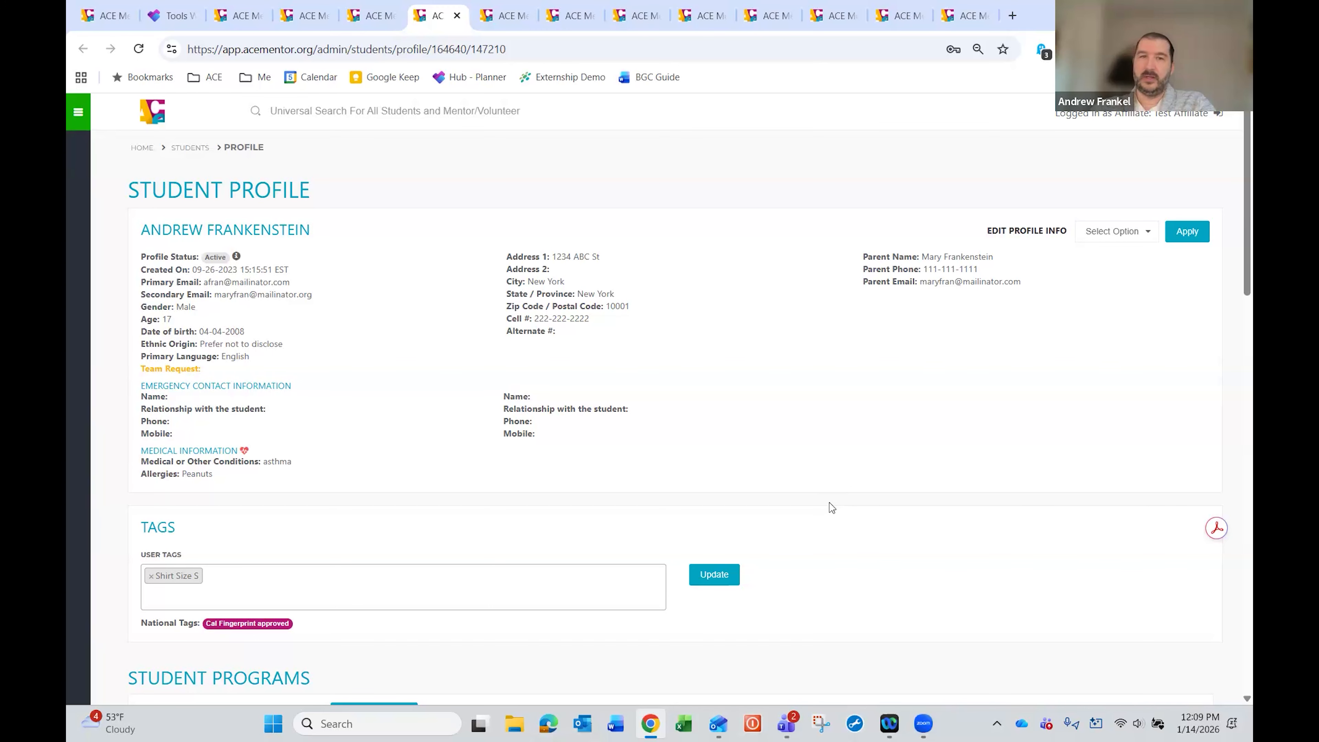
Step: Switch to the student records search page of the national admin account
click(239, 16)
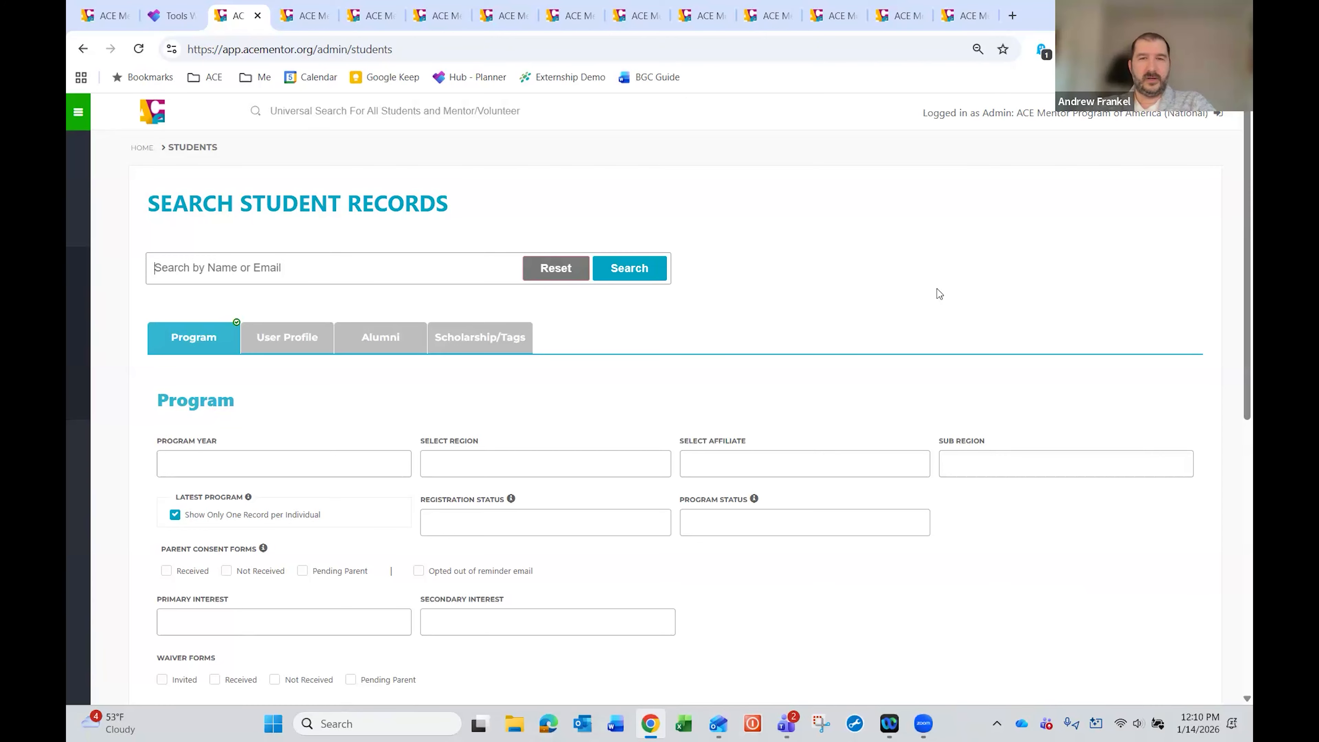